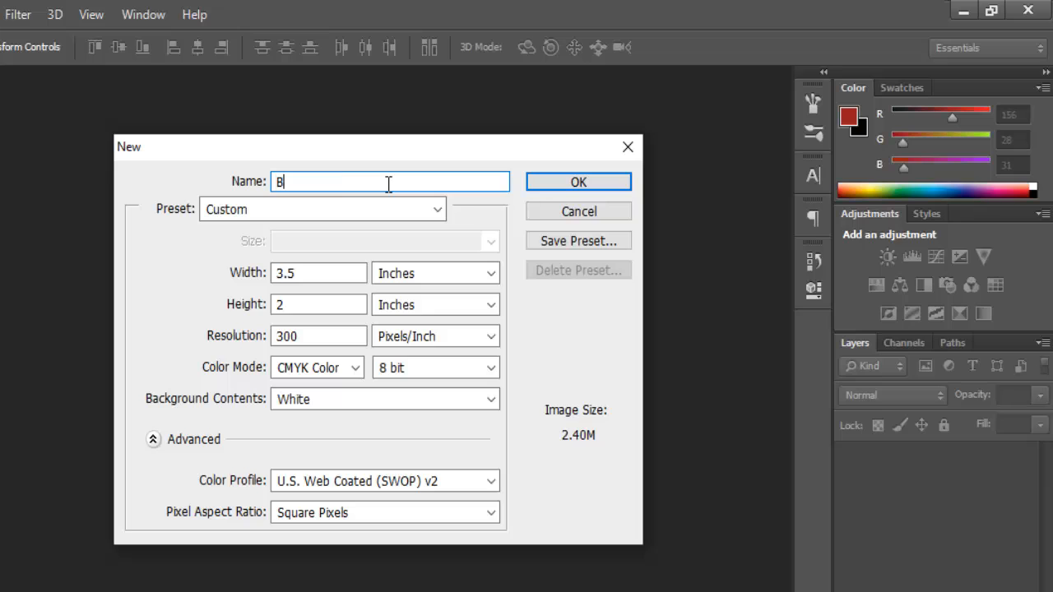
- Create a new document named Business Card, 3.5 by 2 inches at 300 pixels/inch, in CMYK Color with a white background
type("usiness Card")
double_click(288, 273)
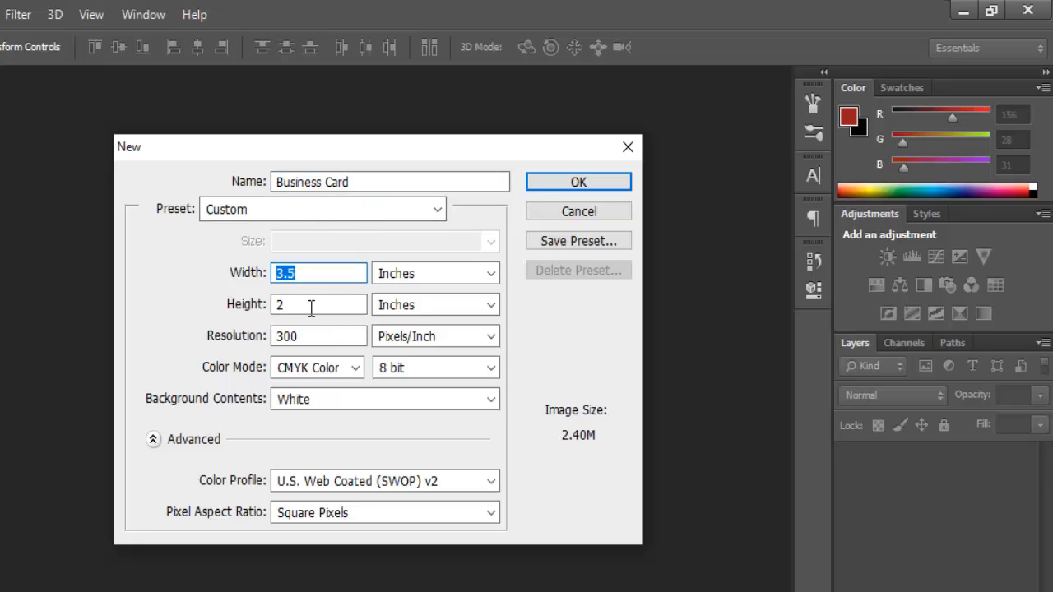
double_click(293, 306)
double_click(325, 338)
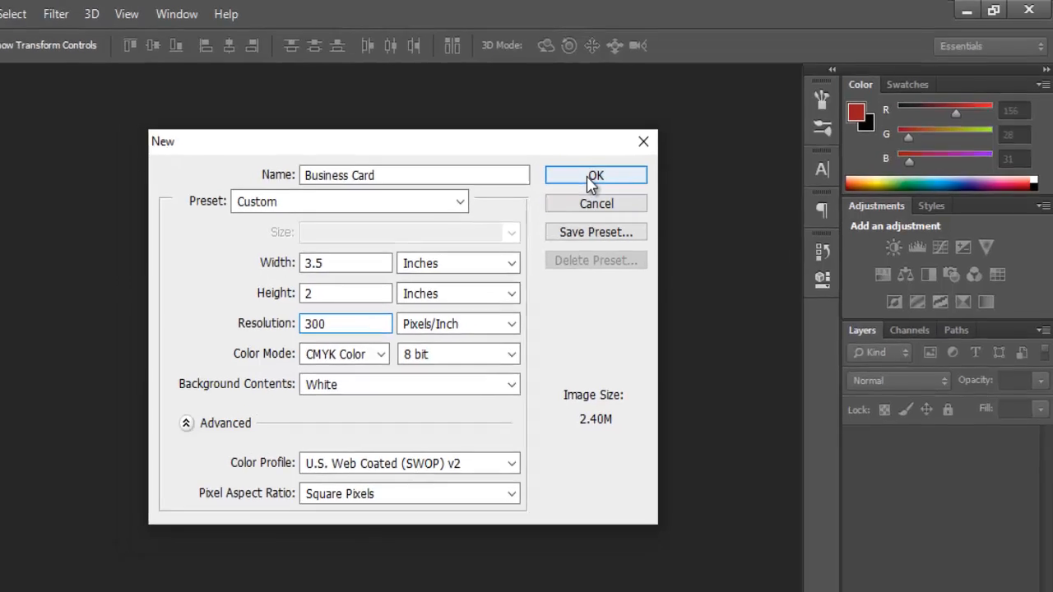
left_click(578, 182)
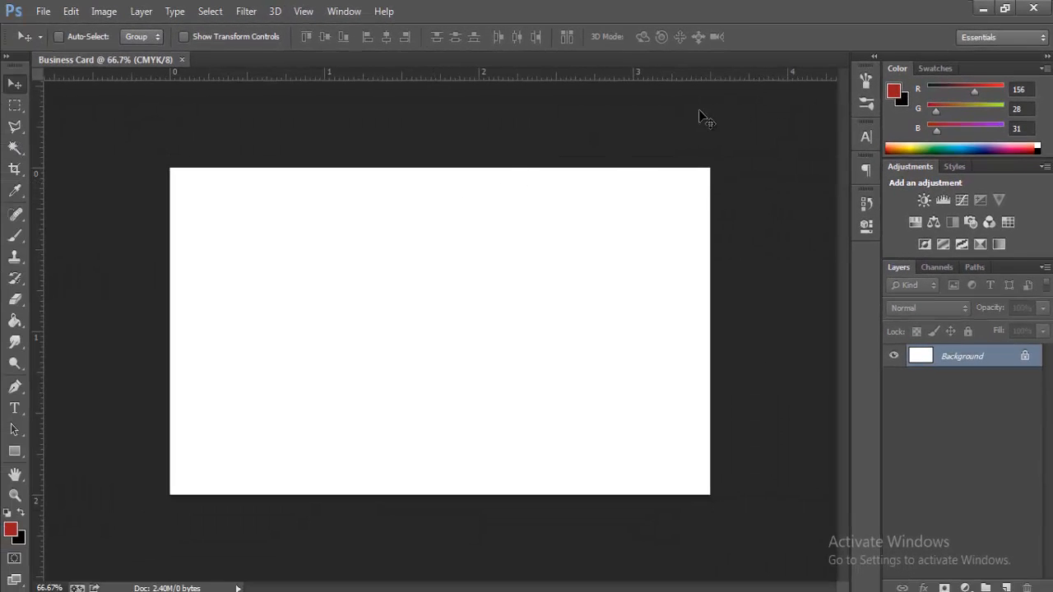
- Draw a rectangle about 1097 by 683 px that covers the whole card and extends slightly past its edges
key("ctrl+plus")
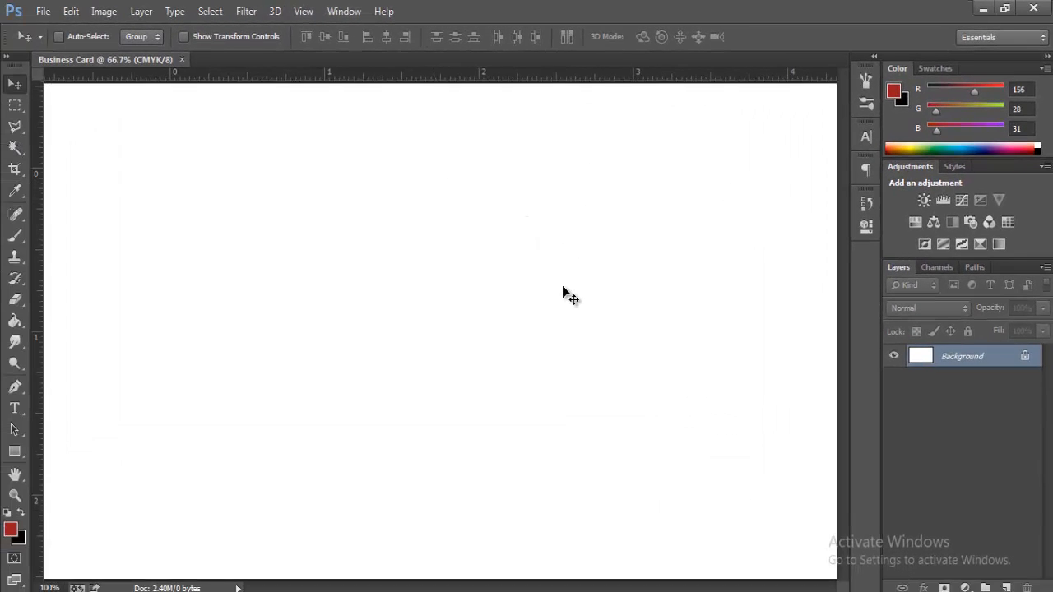
key("ctrl+minus")
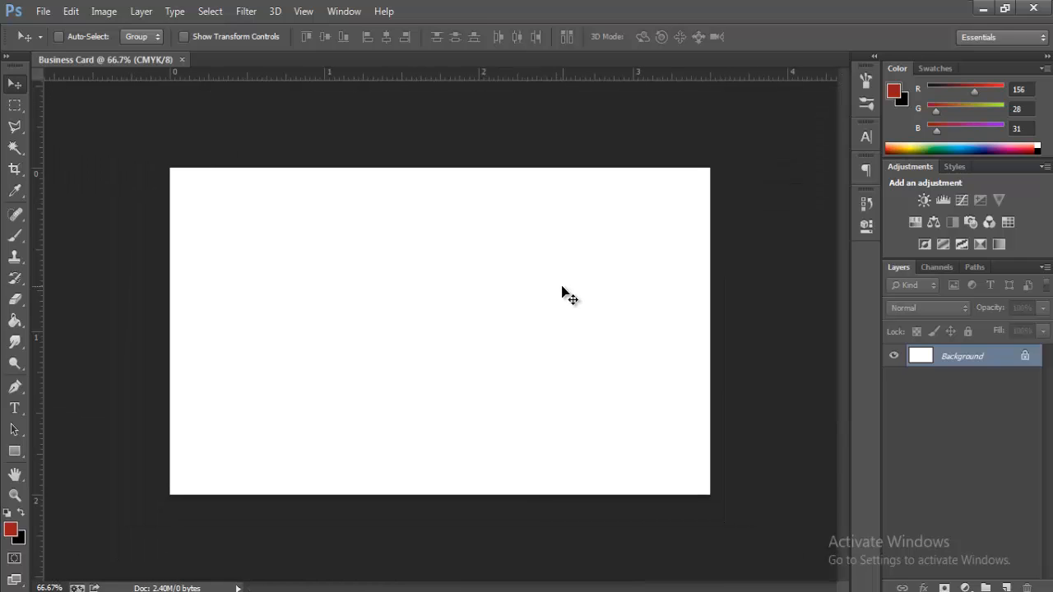
left_click(12, 452)
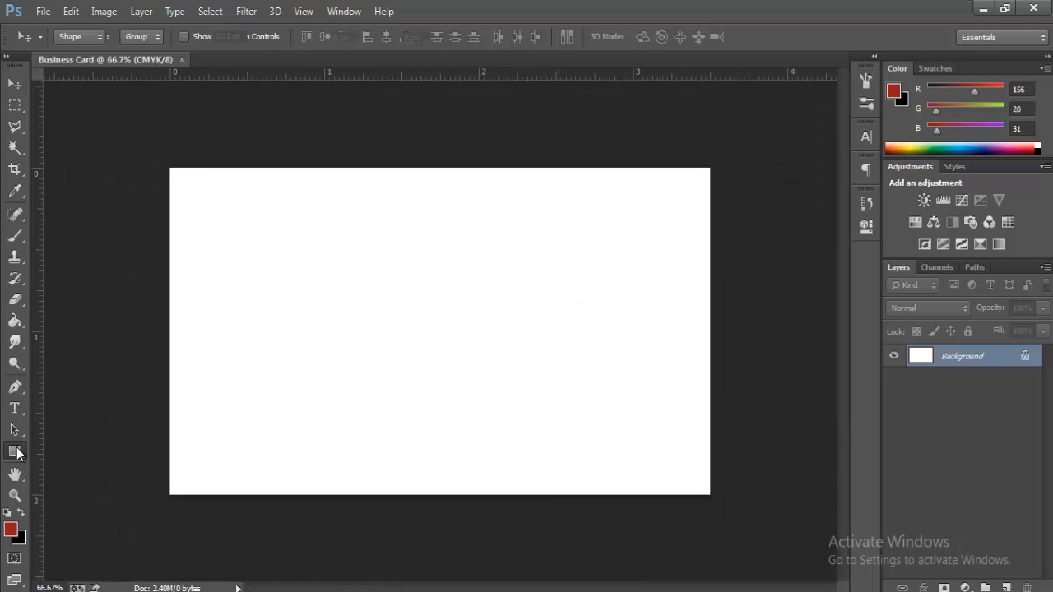
left_click(75, 442)
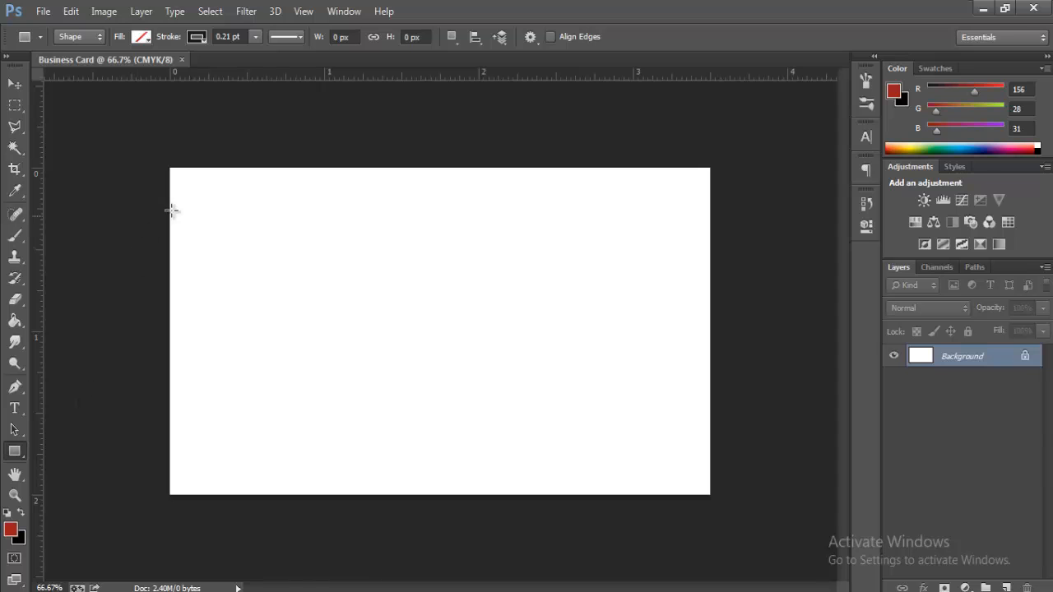
left_click_drag(160, 148, 723, 521)
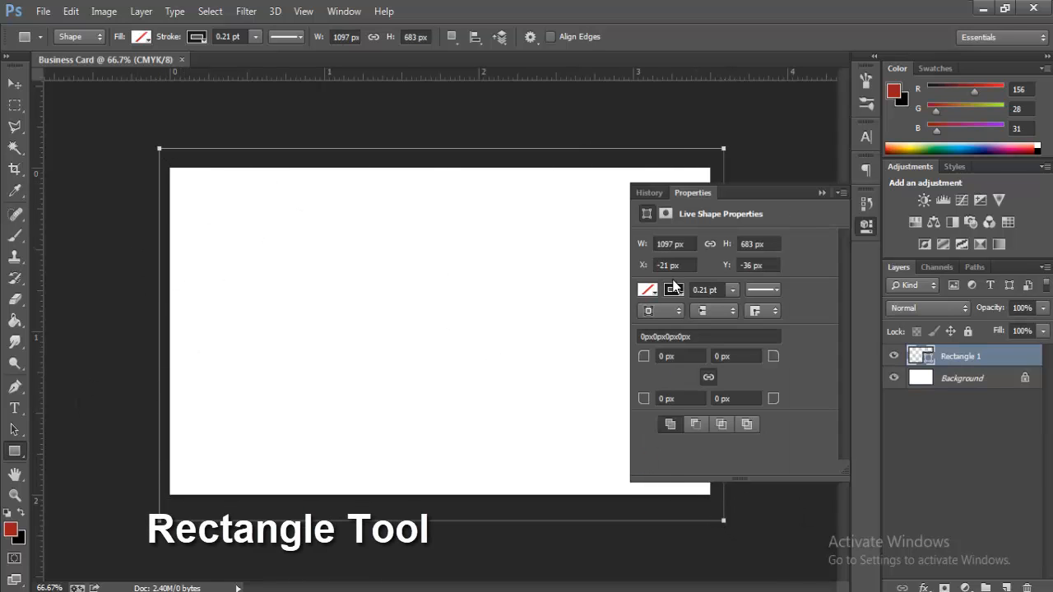
- Fill the card-sized rectangle with white and close its shape properties
left_click(647, 292)
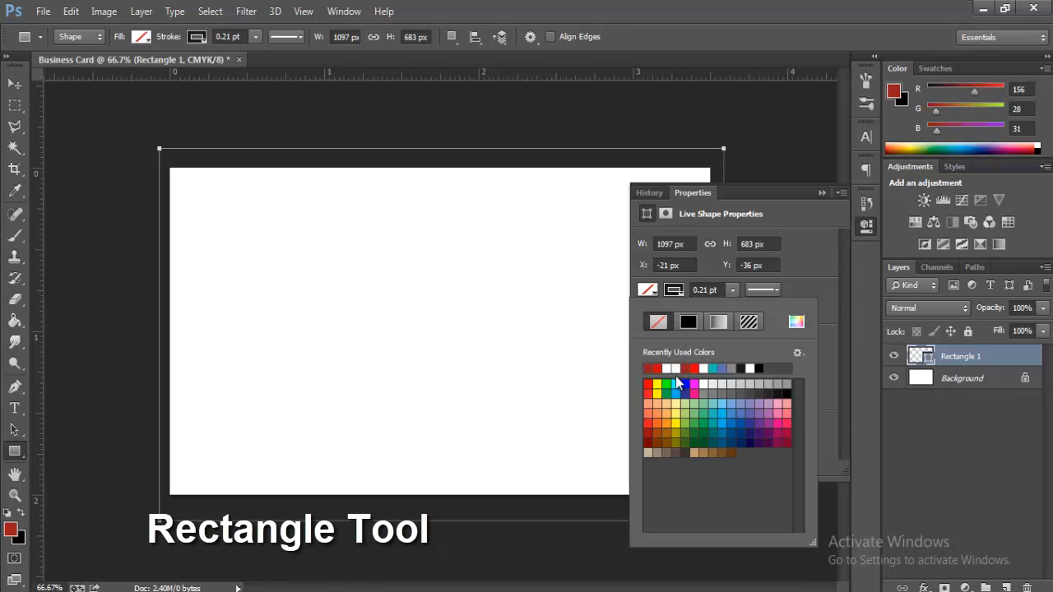
left_click(676, 369)
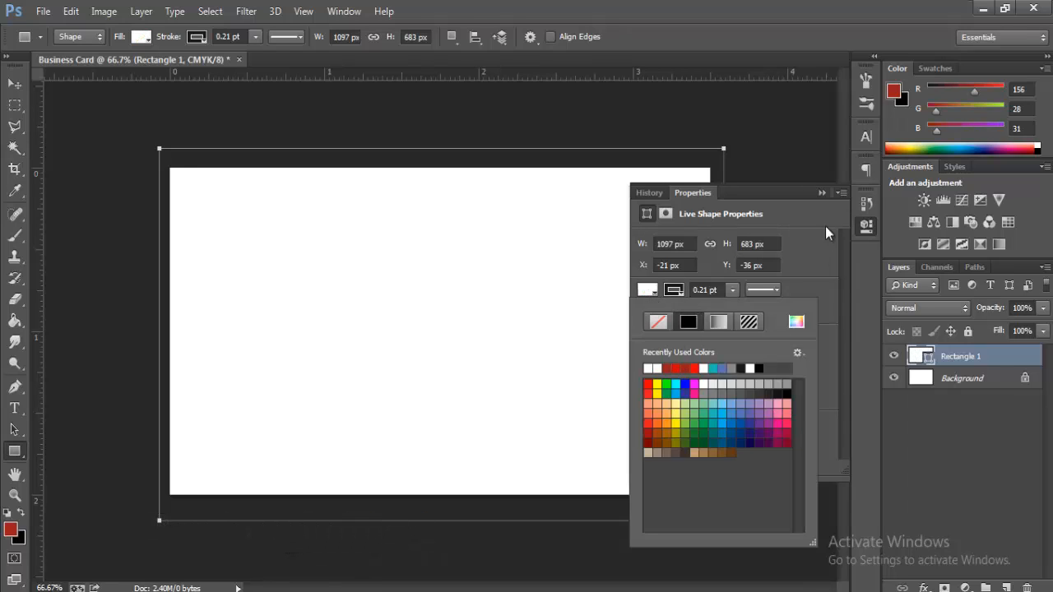
left_click(821, 194)
left_click(821, 194)
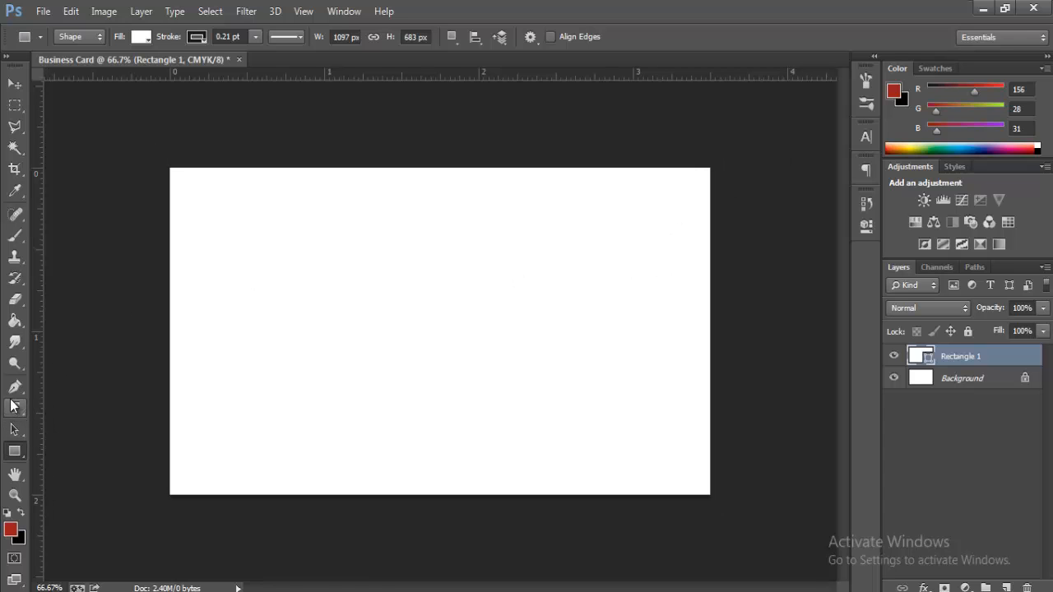
- Draw a closed Pen tool shape about 904 by 579 px over the card's lower-left corner, with an inward-curving upper edge
left_click(15, 387)
left_click(77, 386)
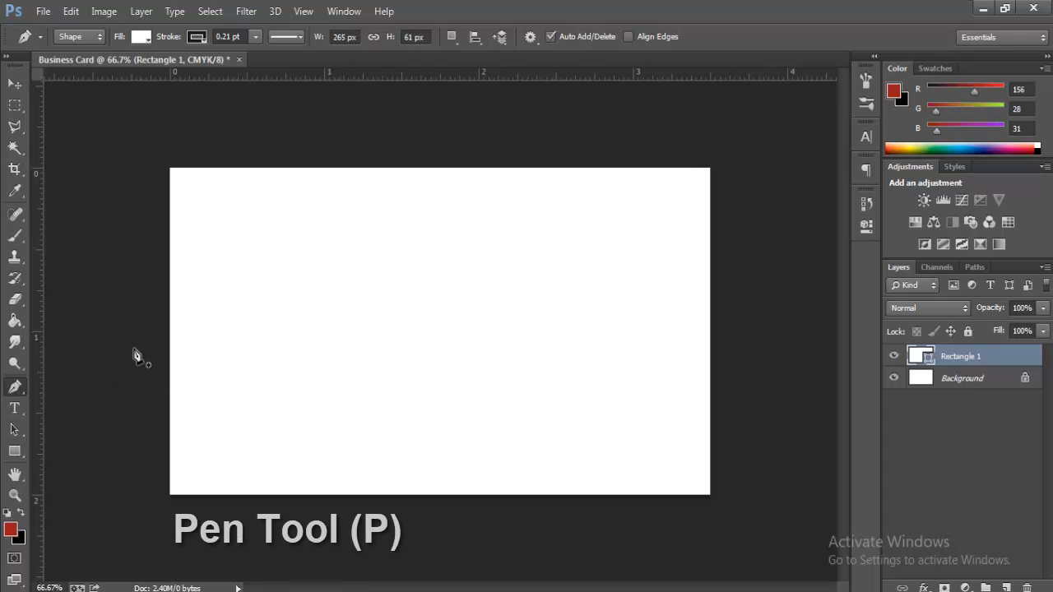
left_click(159, 200)
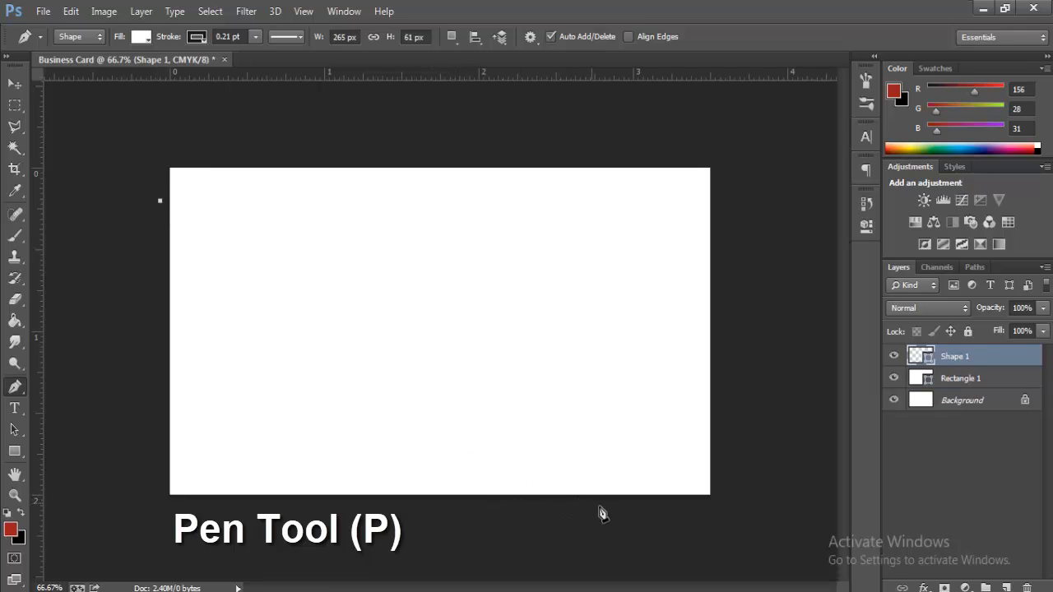
left_click_drag(592, 503, 1038, 522)
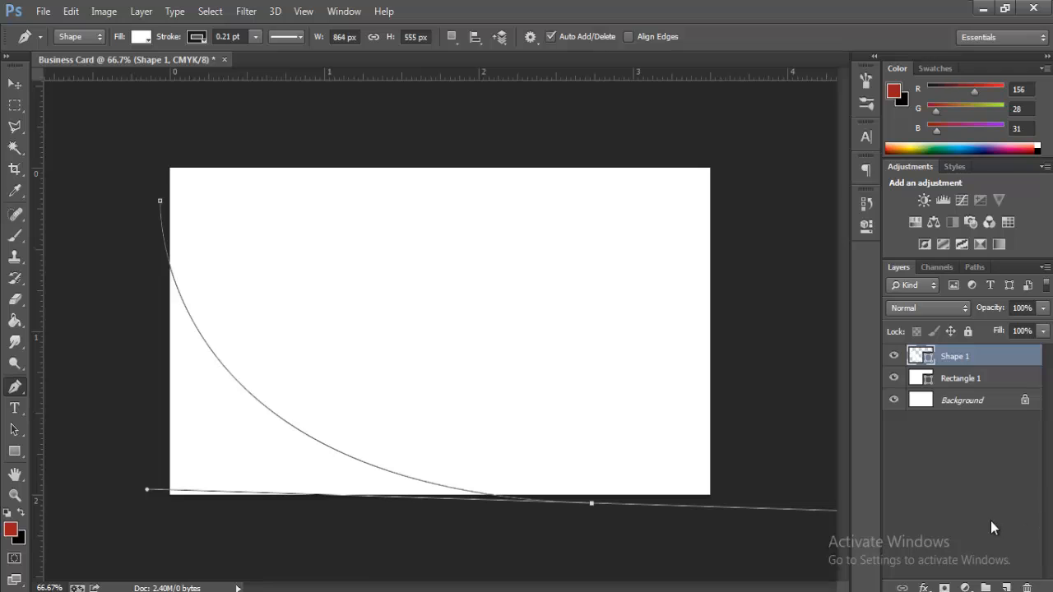
left_click(592, 503)
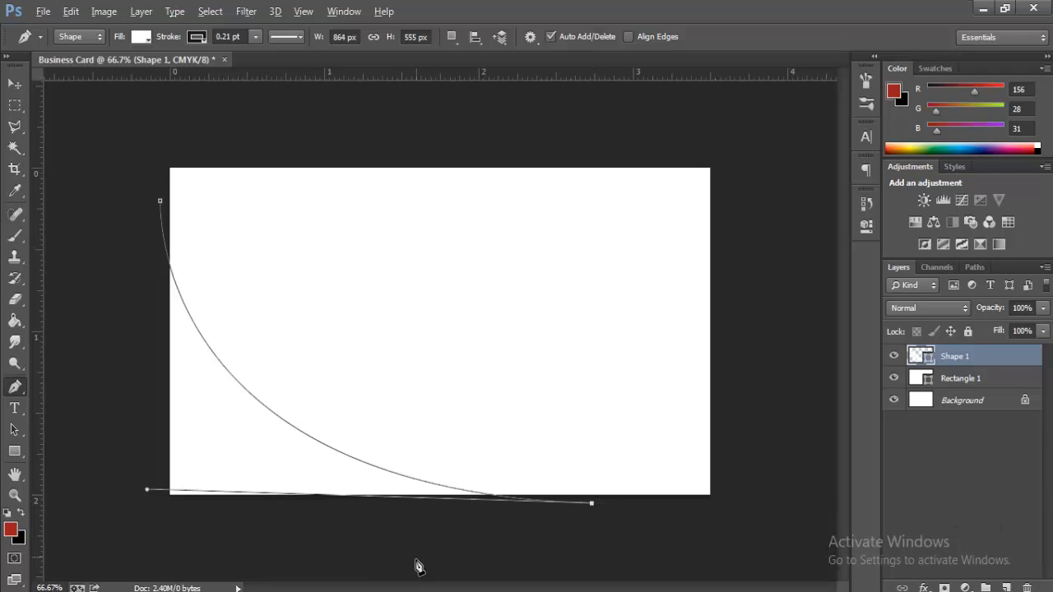
left_click(125, 517)
left_click(119, 301)
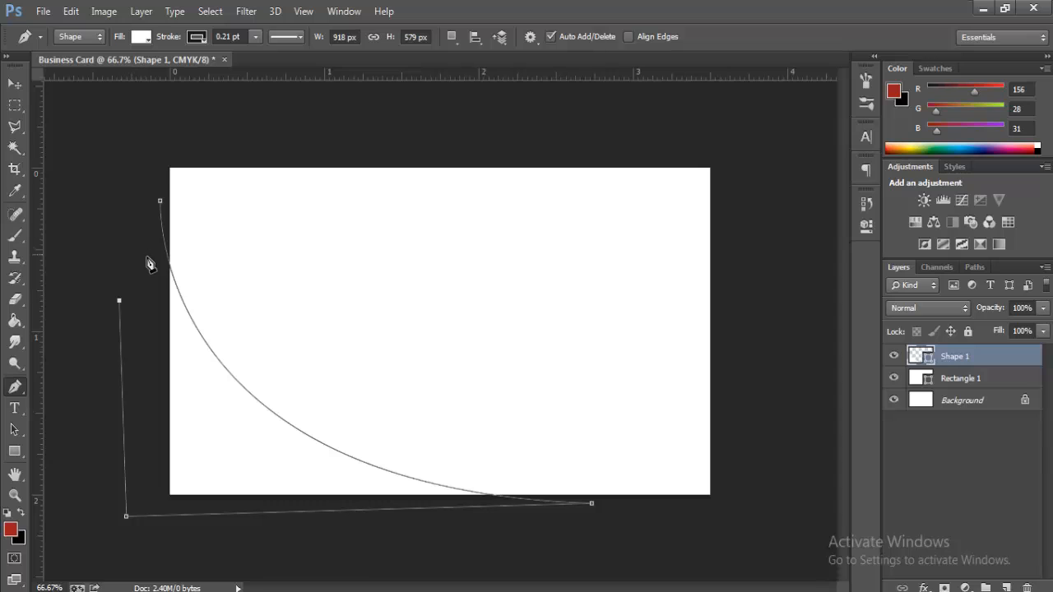
key("ctrl+z")
left_click(160, 202)
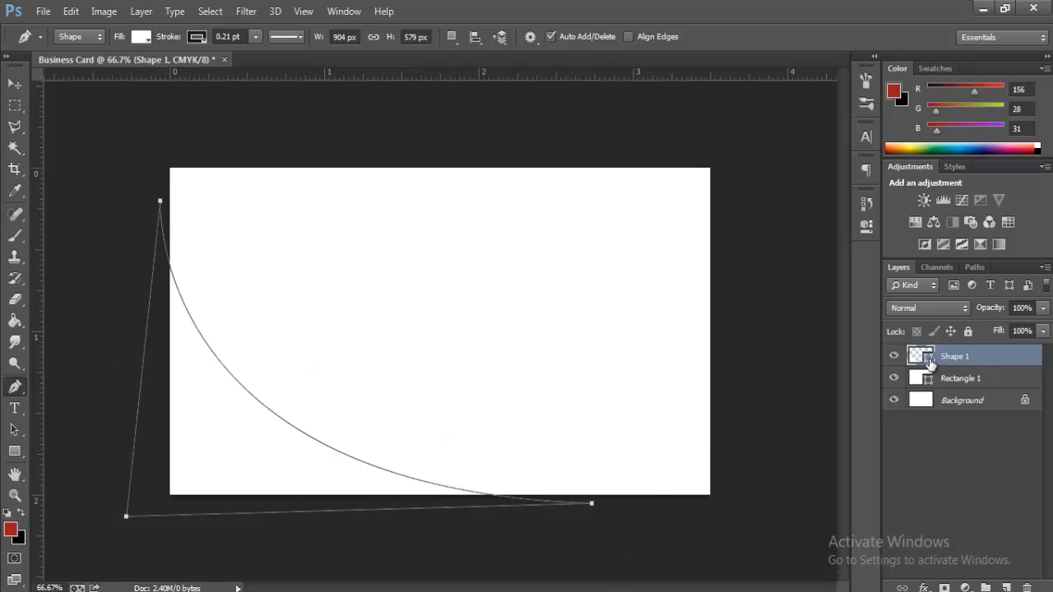
- Set the curved corner shape's fill colour to bright red fa0606
double_click(917, 357)
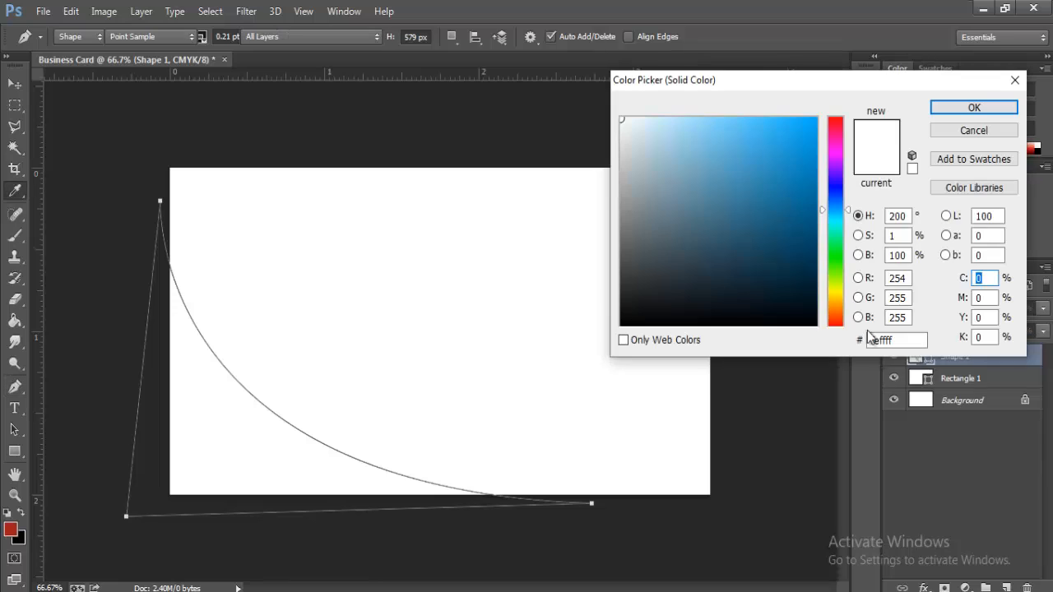
left_click(806, 209)
left_click(837, 127)
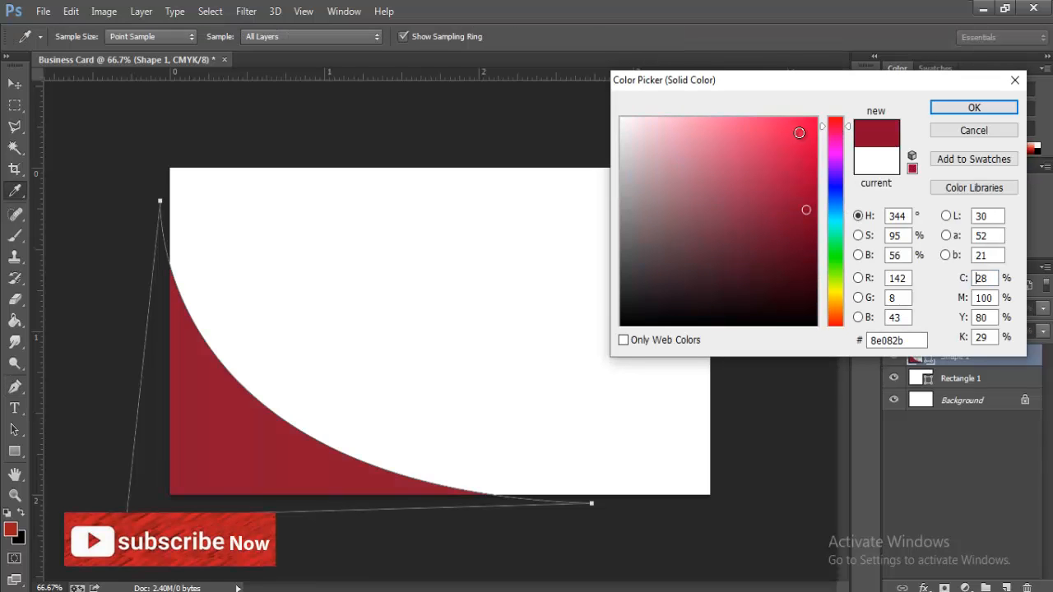
left_click(817, 118)
left_click(835, 117)
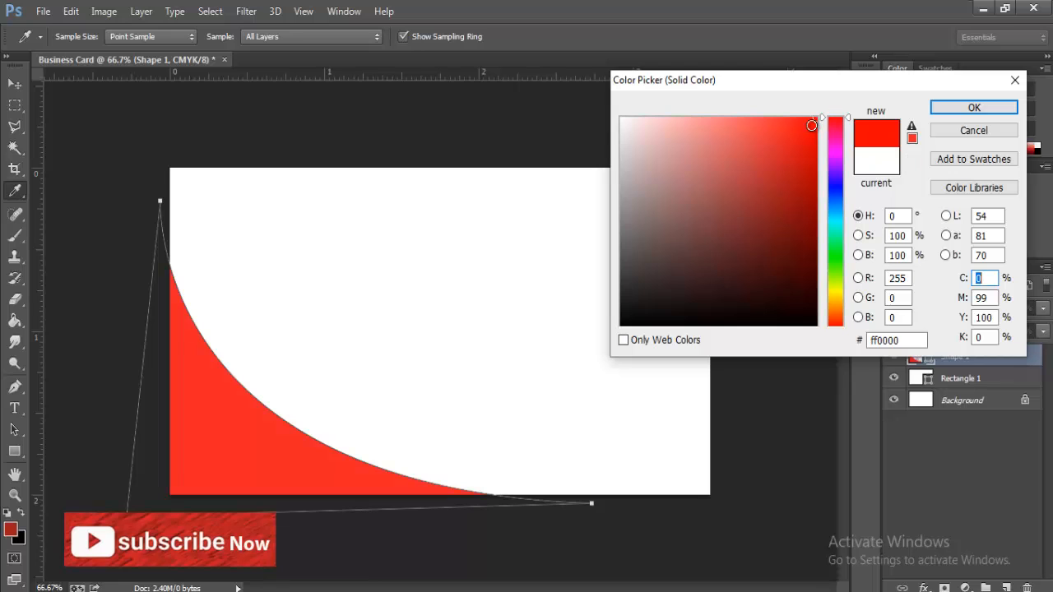
left_click_drag(812, 125, 813, 121)
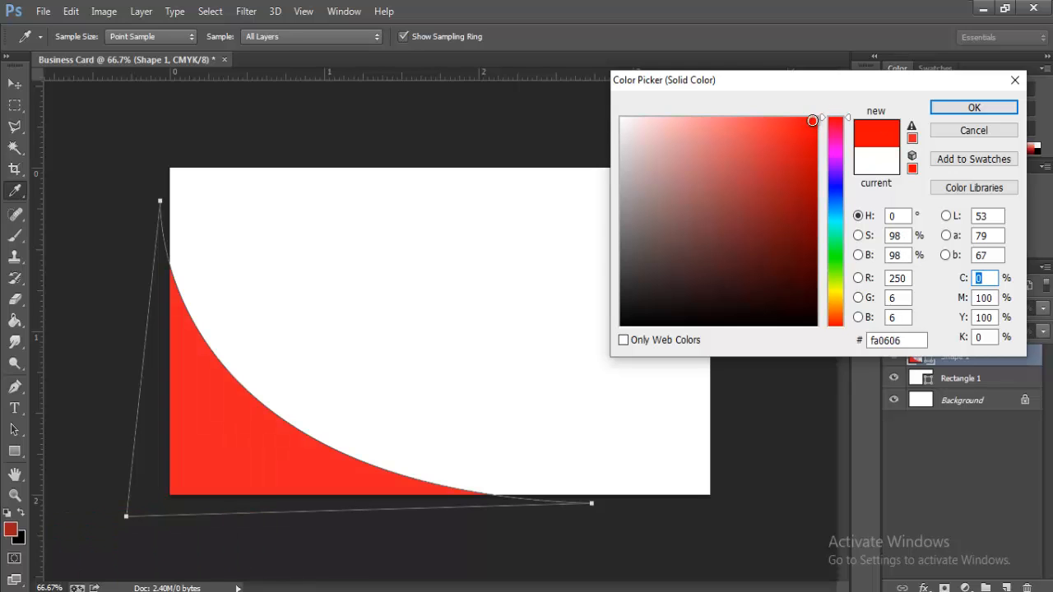
left_click(1004, 110)
- Free-transform the red corner shape to about 129% width and 109% height, rotate it about 0.8°, and reposition it over the card's lower-left corner
left_click(45, 12)
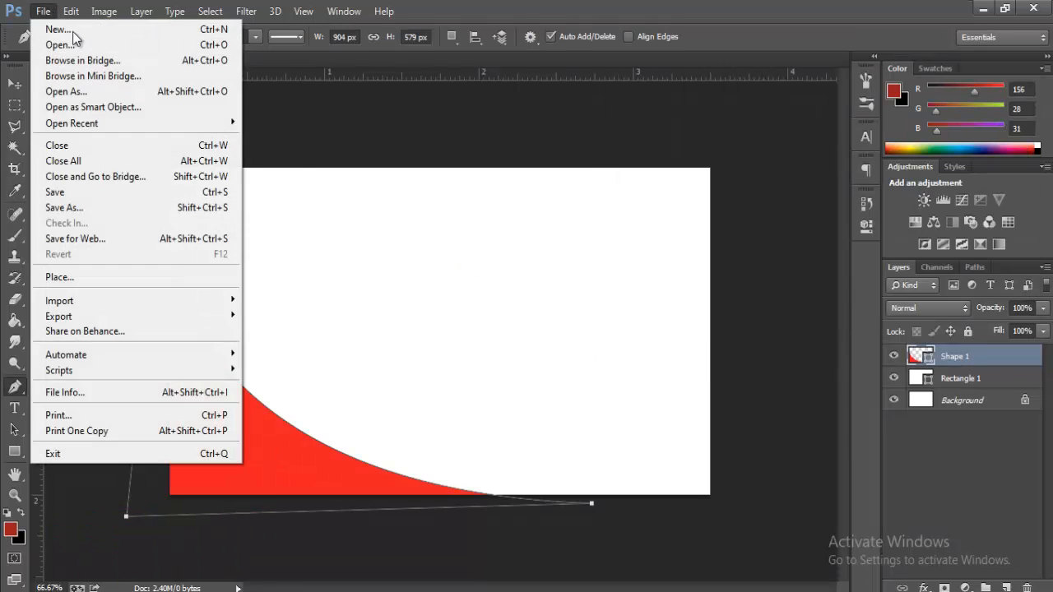
mouse_move(72, 13)
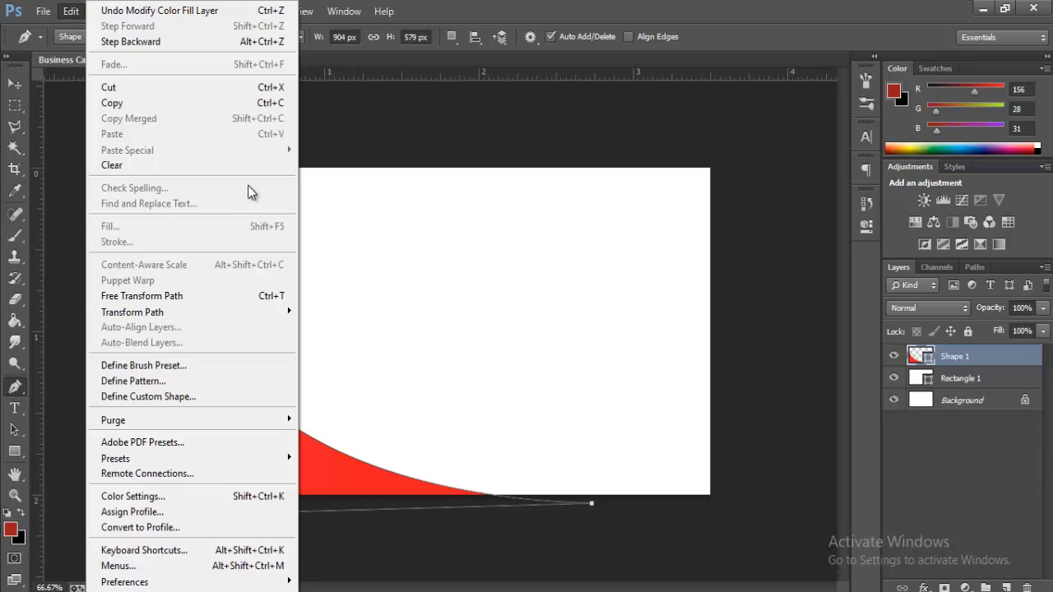
left_click(244, 295)
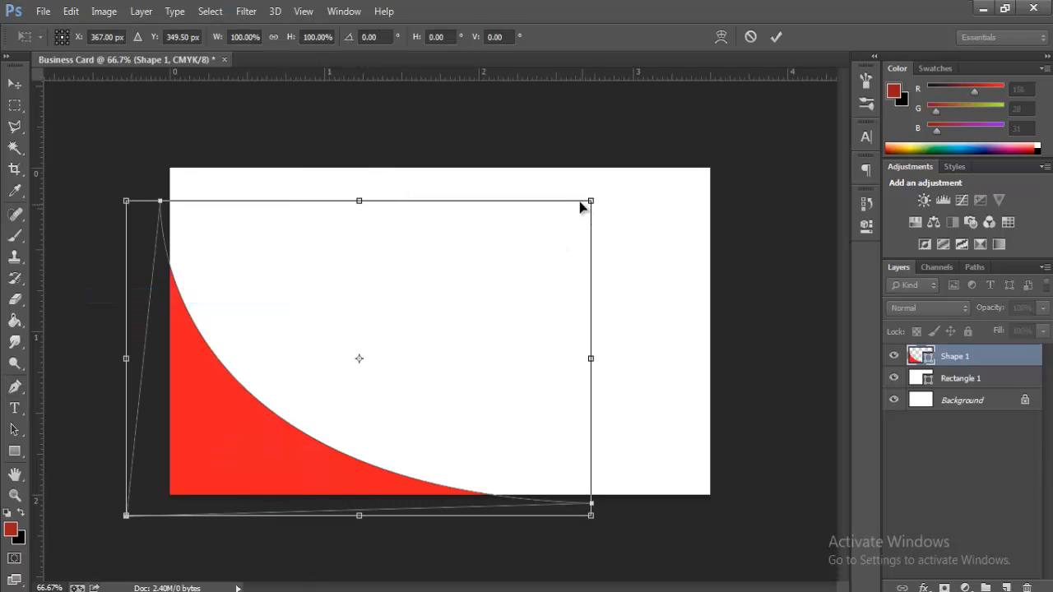
left_click_drag(587, 201, 621, 180)
left_click_drag(484, 298, 518, 290)
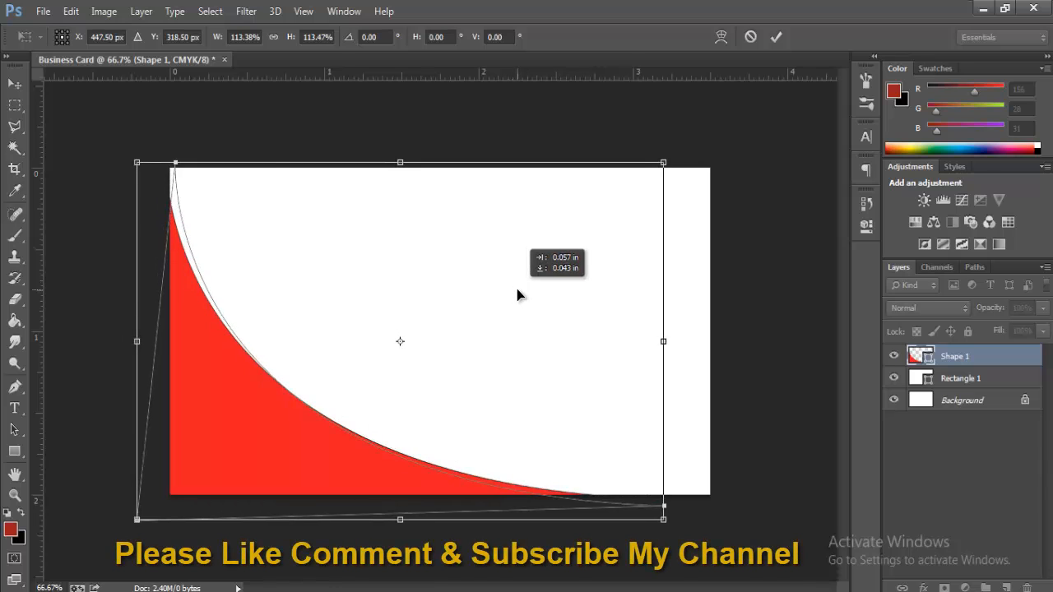
left_click_drag(661, 529, 724, 510)
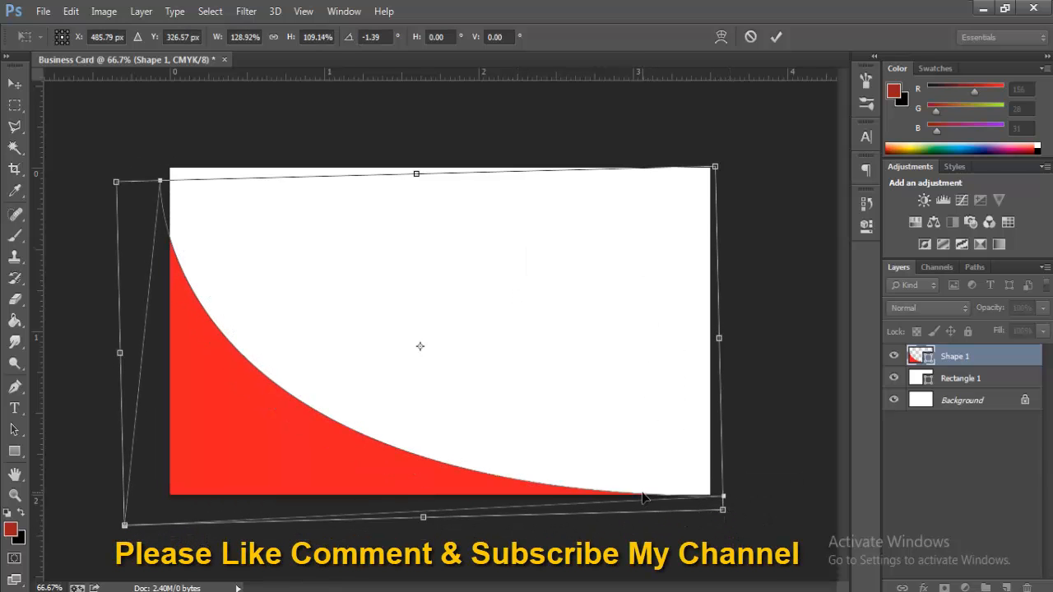
mouse_move(644, 497)
left_mouse_down()
mouse_move(630, 497)
mouse_move(636, 492)
left_mouse_up()
left_click_drag(770, 418, 769, 431)
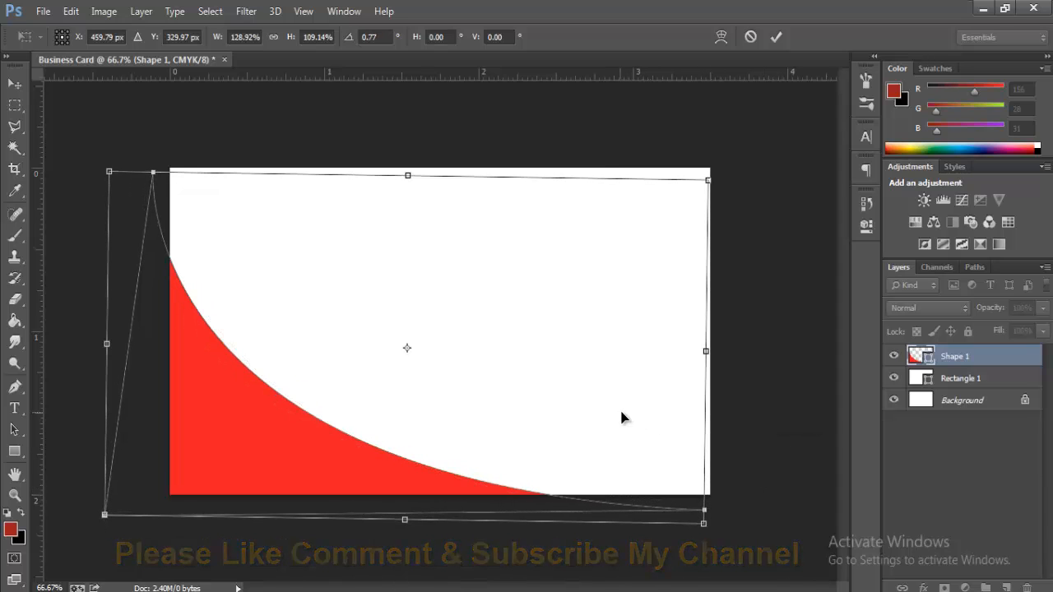
left_click_drag(622, 418, 627, 417)
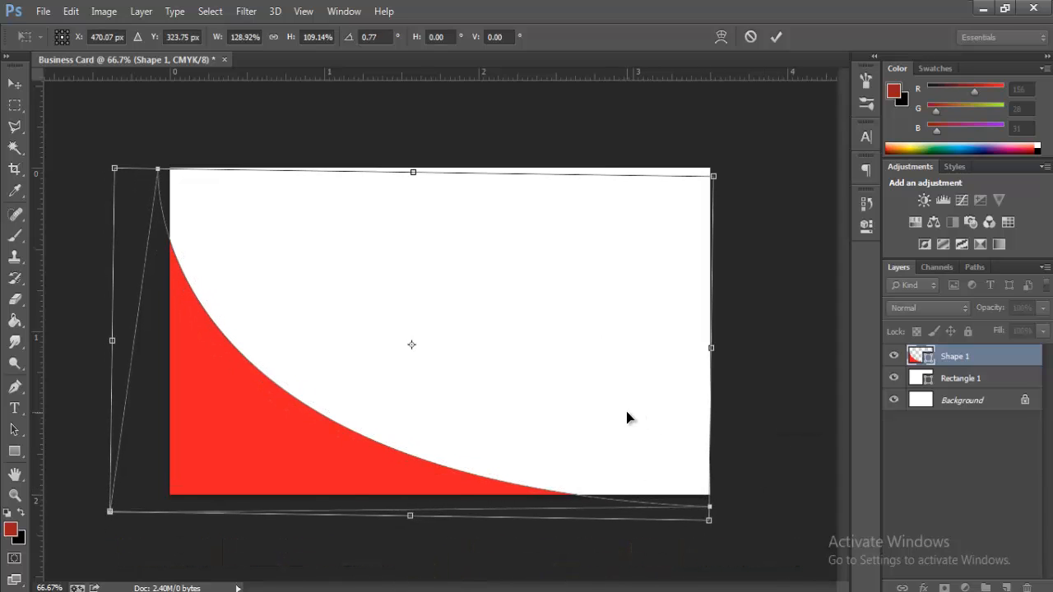
key("Return")
key("p")
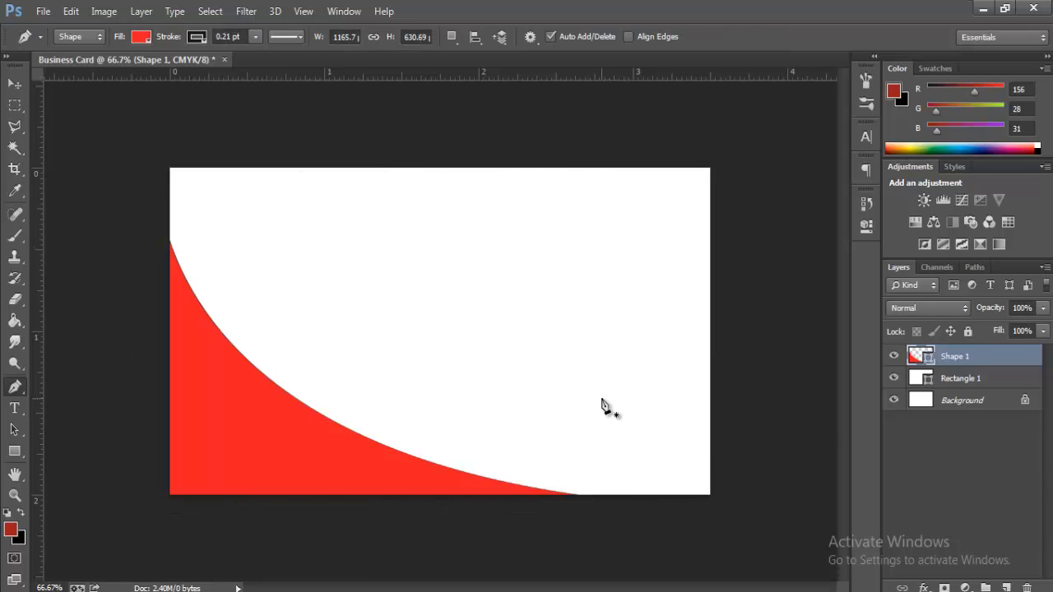
- Duplicate the red curved shape's layer and offset the copy slightly down and to the left of the original
right_click(951, 361)
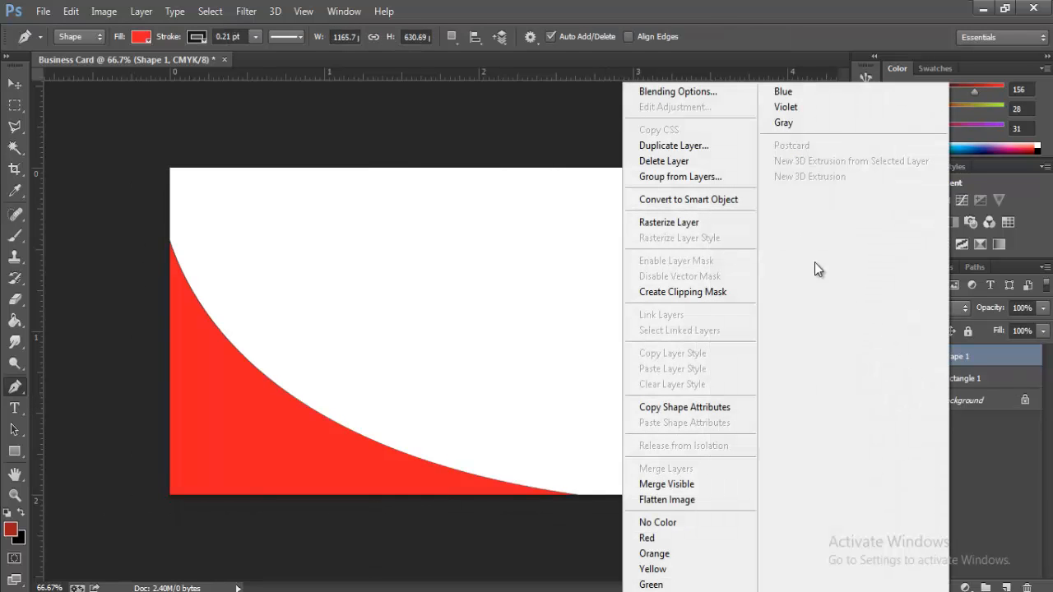
left_click(681, 147)
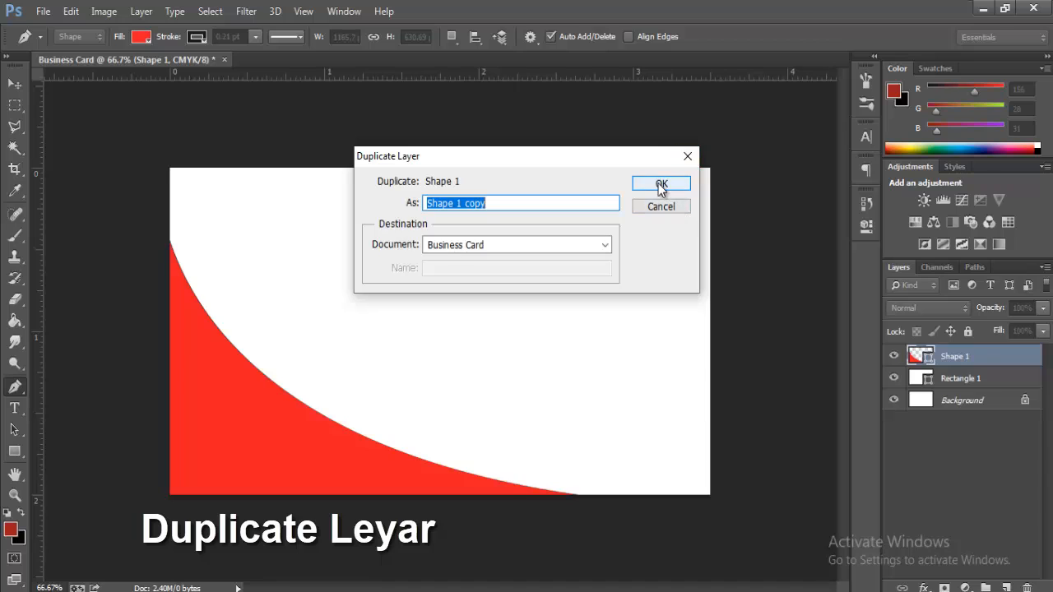
left_click(662, 183)
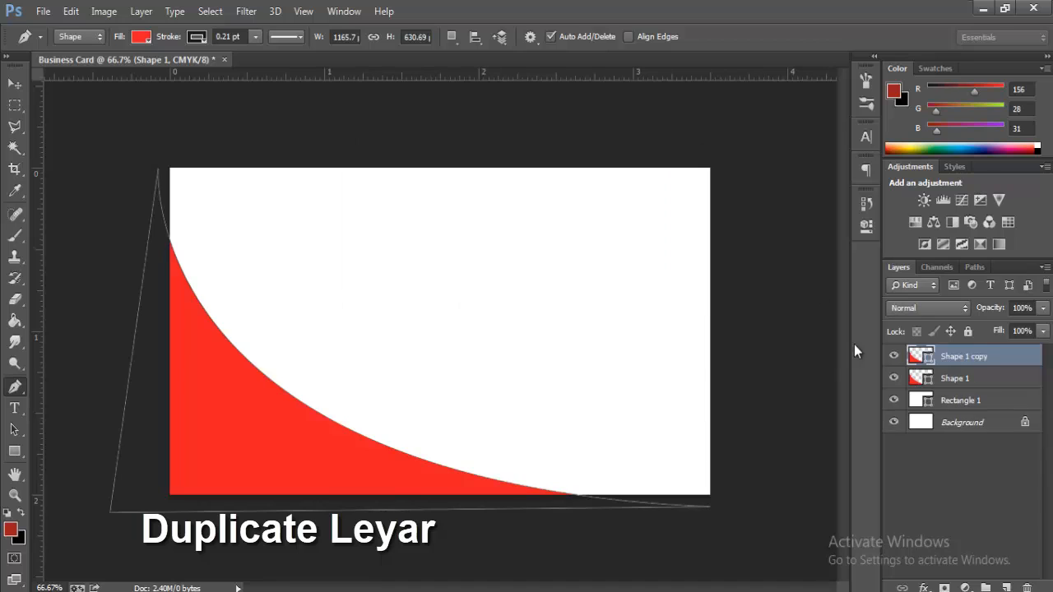
left_click(24, 89)
left_click_drag(335, 428, 326, 449)
- Set the duplicated curved shape's fill colour to dark red b50206
left_click(946, 361)
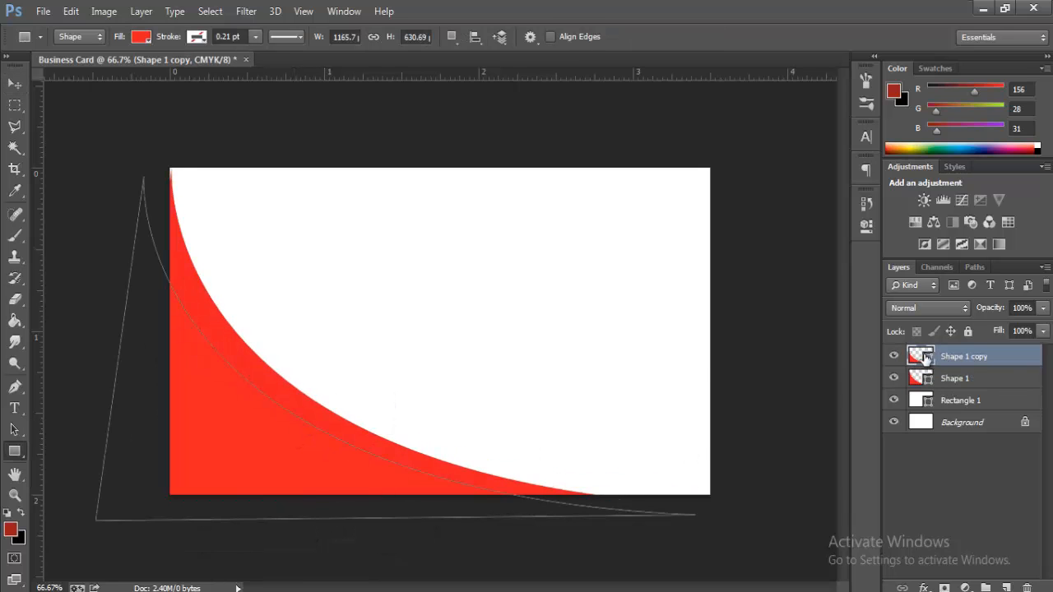
double_click(924, 357)
mouse_move(806, 231)
left_mouse_down()
mouse_move(813, 149)
mouse_move(815, 178)
left_mouse_up()
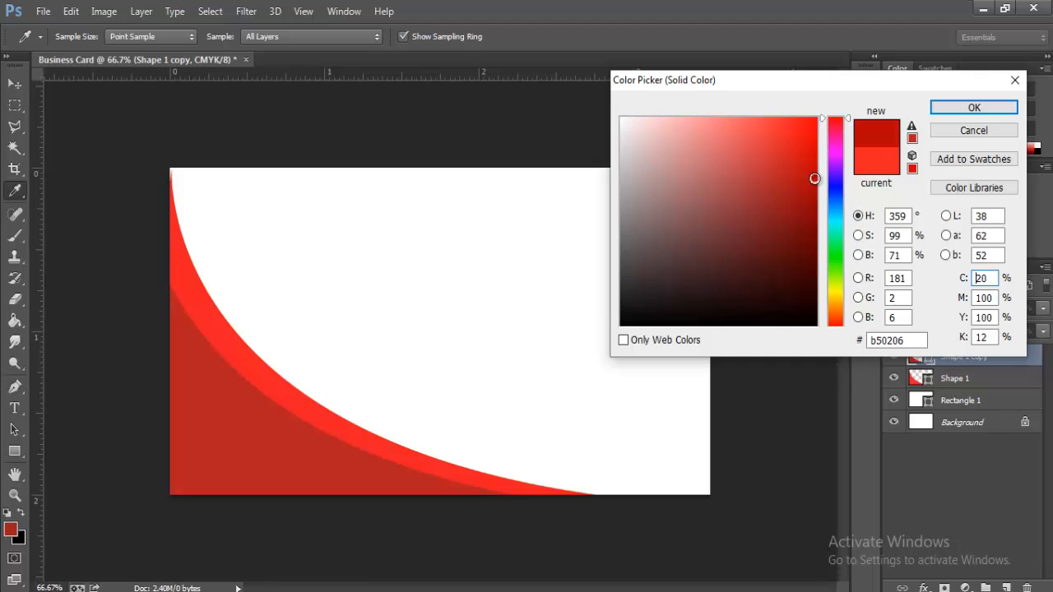
left_click(979, 108)
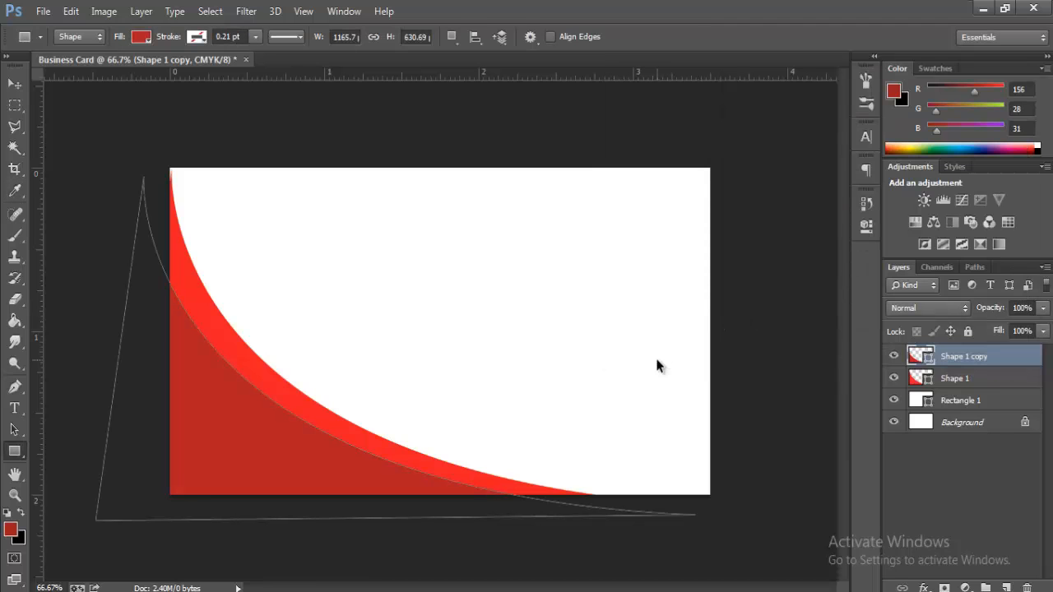
- Stretch the dark red curved shape upward to about 110% of its height with Free Transform
key("ctrl+t")
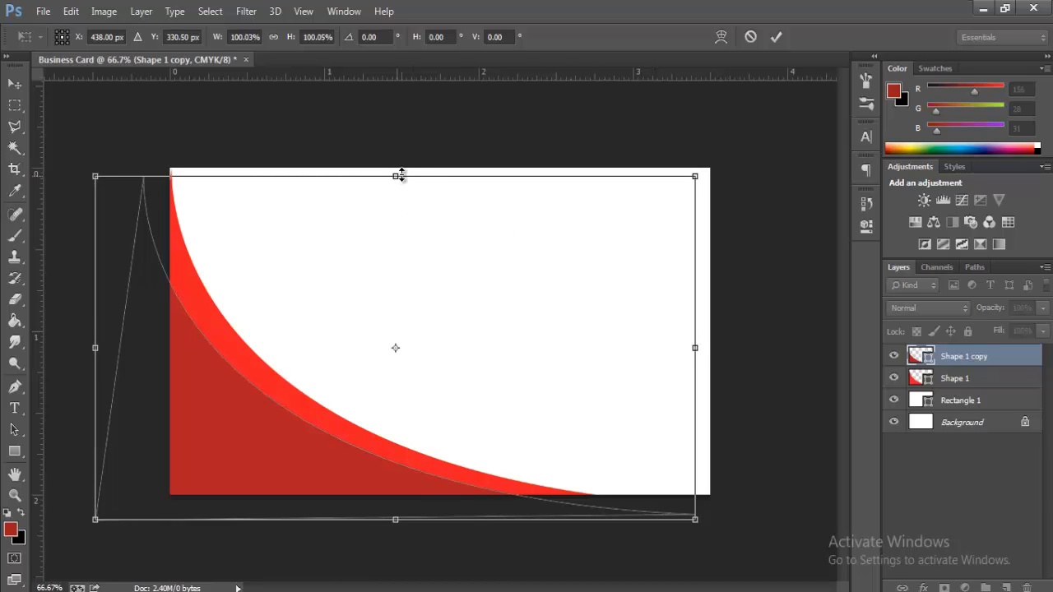
left_click_drag(400, 175, 443, 141)
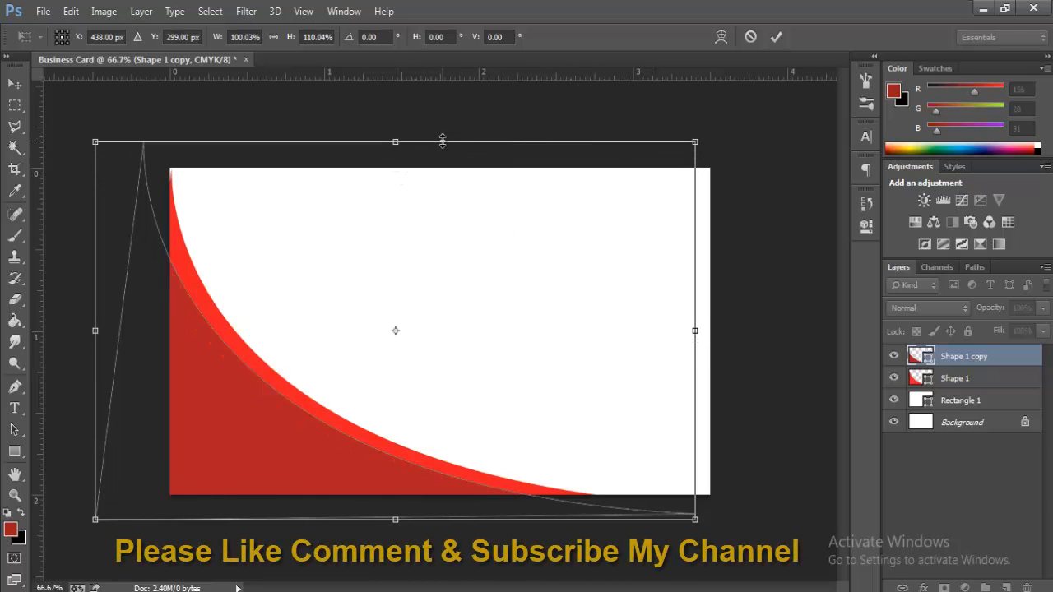
key("Return")
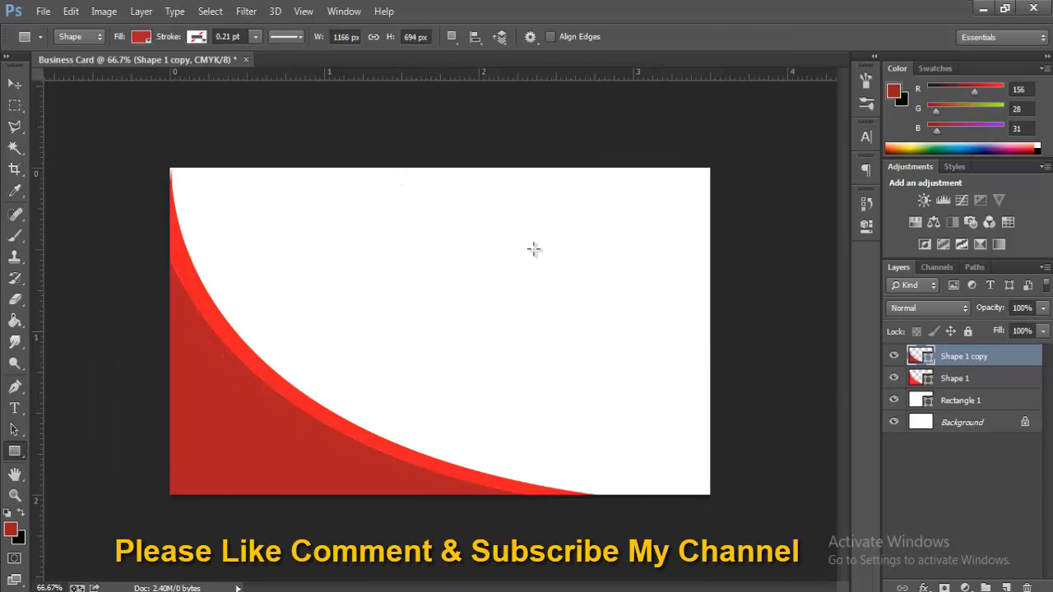
- Set the bright red curved shape's fill colour to ff0000 and rotate the shape slightly clockwise over the card's corner
double_click(929, 380)
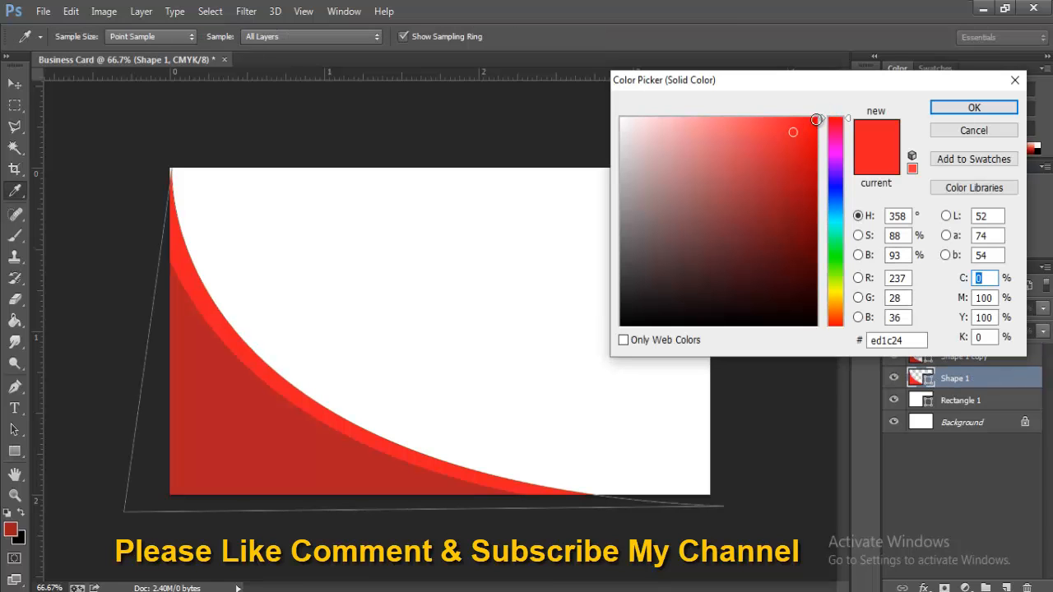
left_click_drag(816, 119, 802, 115)
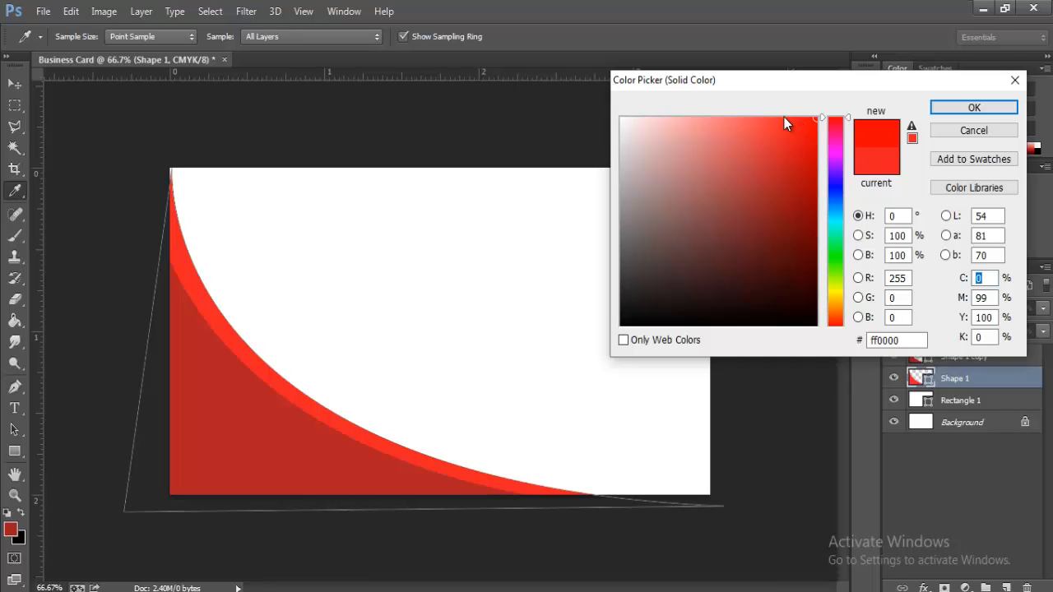
left_click(1009, 112)
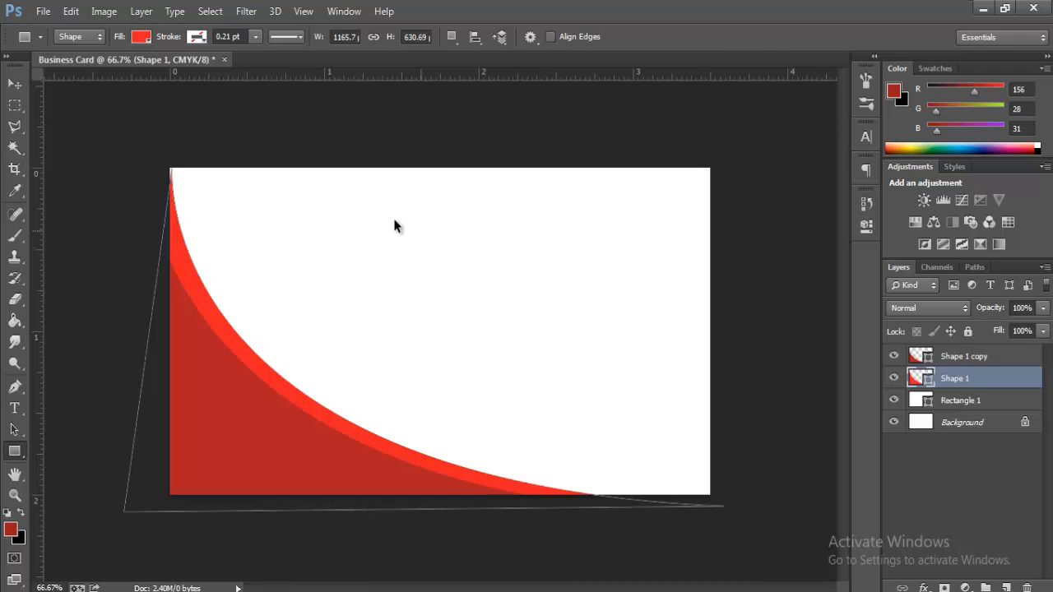
key("ctrl+t")
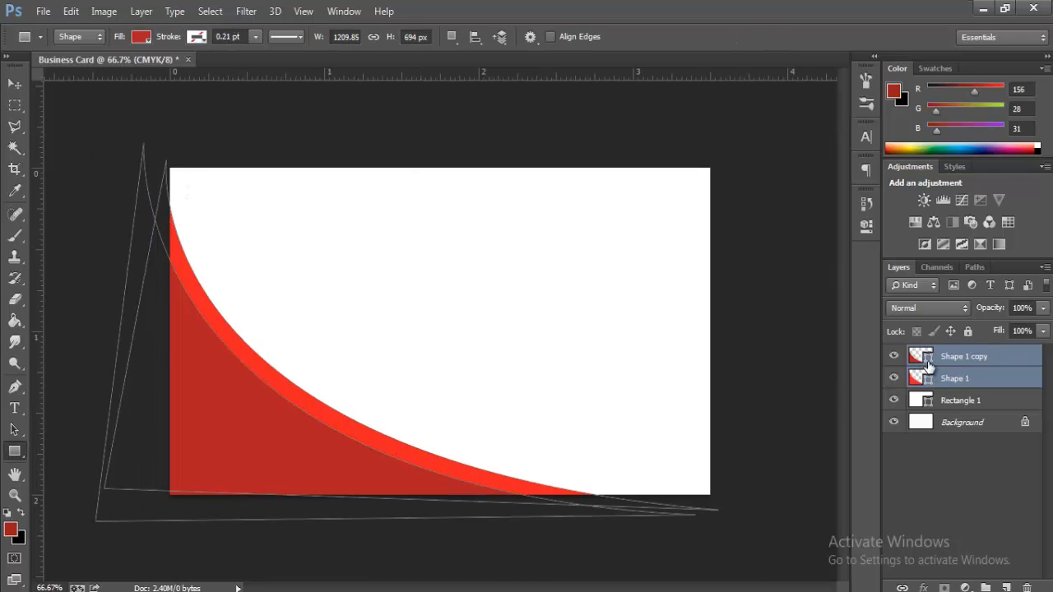
- Duplicate both red curved shape layers within the Business Card document
right_click(930, 363)
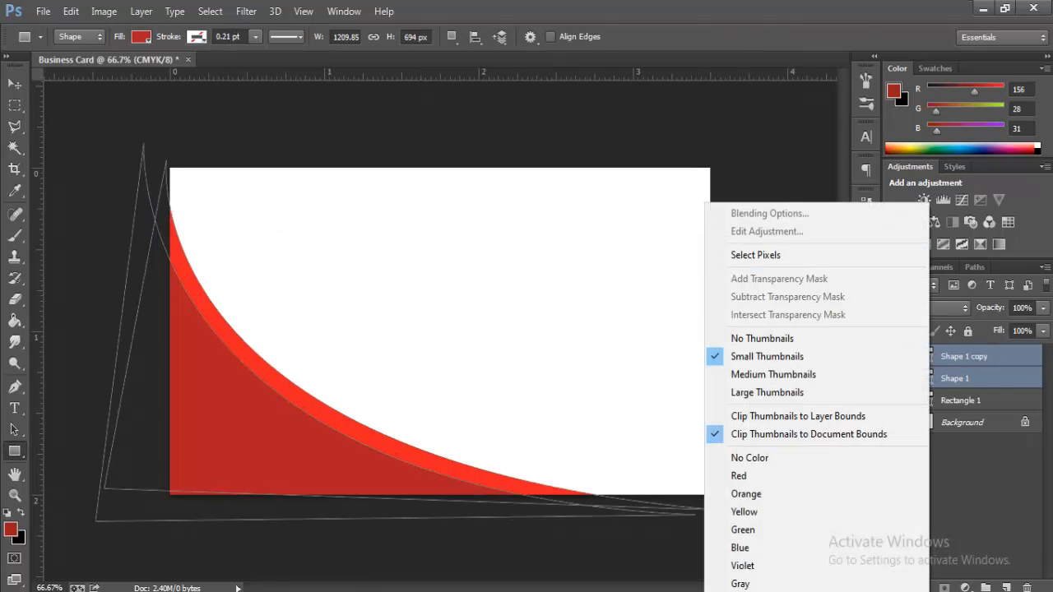
left_click(1011, 358)
right_click(999, 358)
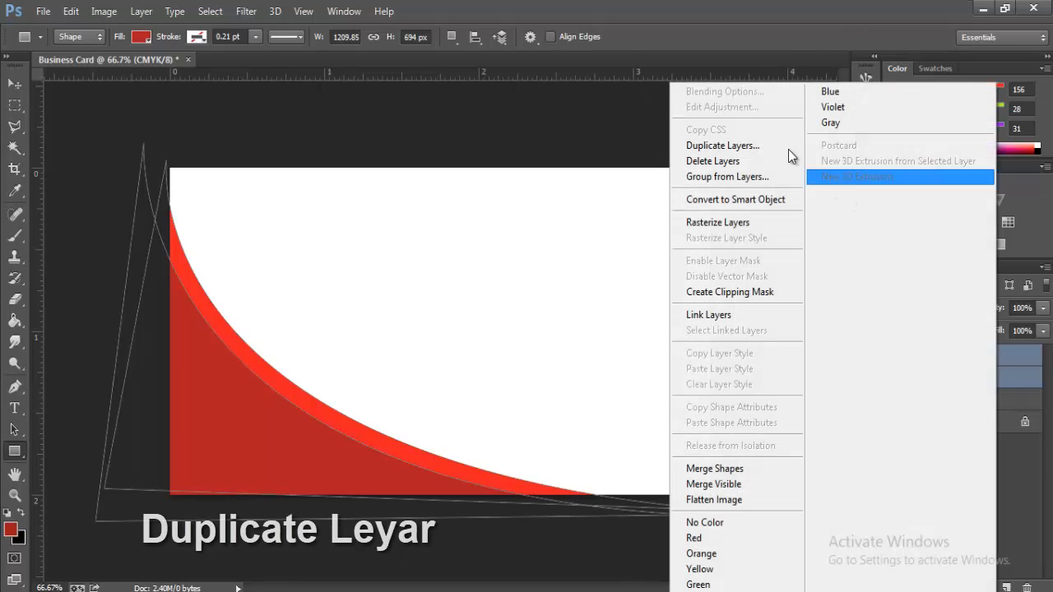
left_click(750, 152)
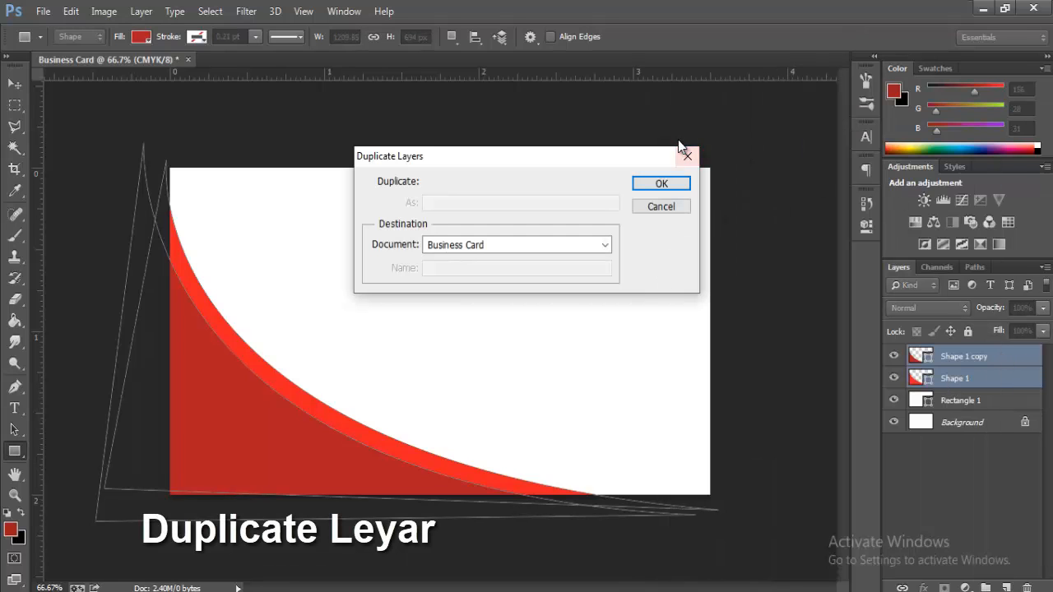
left_click(663, 184)
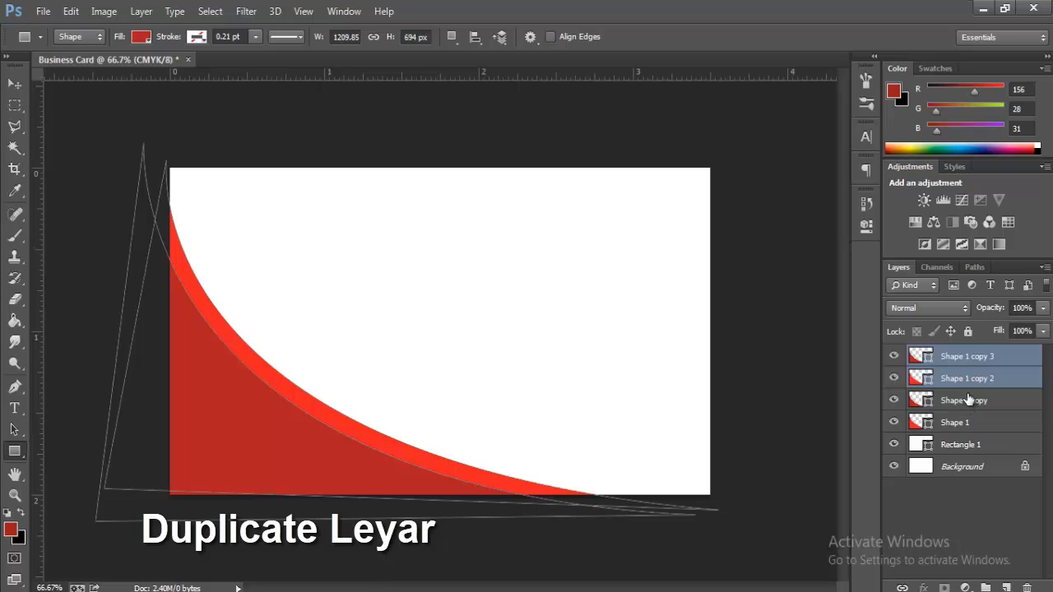
- Flip the two duplicated curved shapes horizontally and place them on the card's right side, beneath the original shape layers
left_click(80, 10)
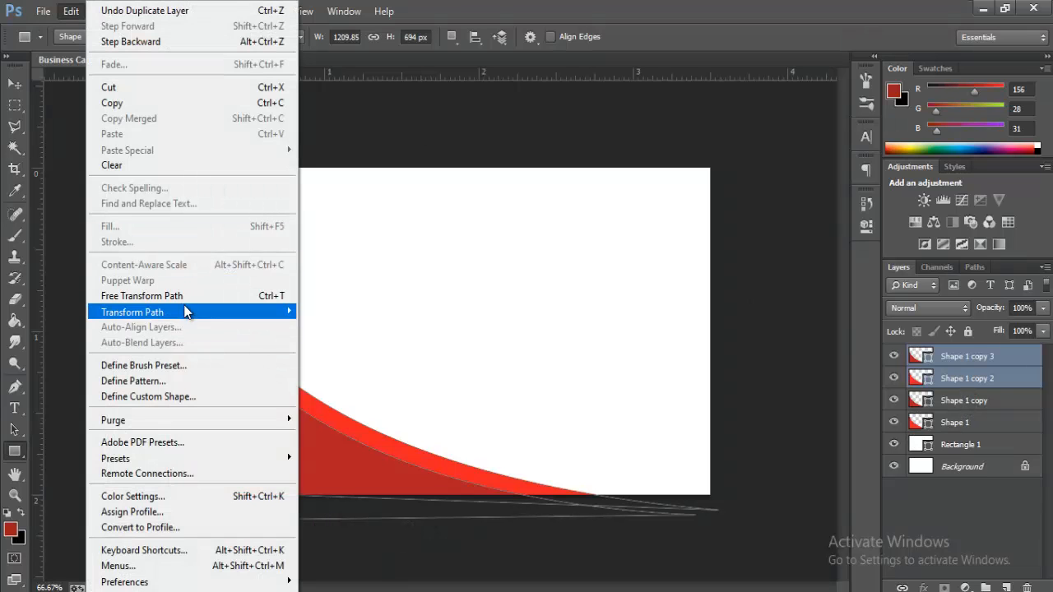
left_click(206, 294)
right_click(381, 560)
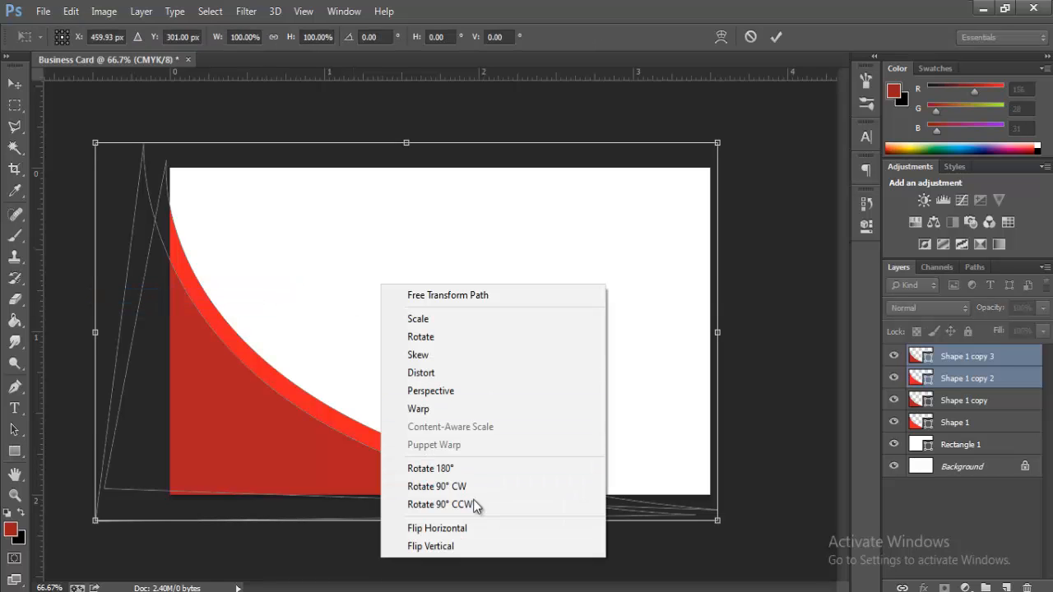
left_click(473, 530)
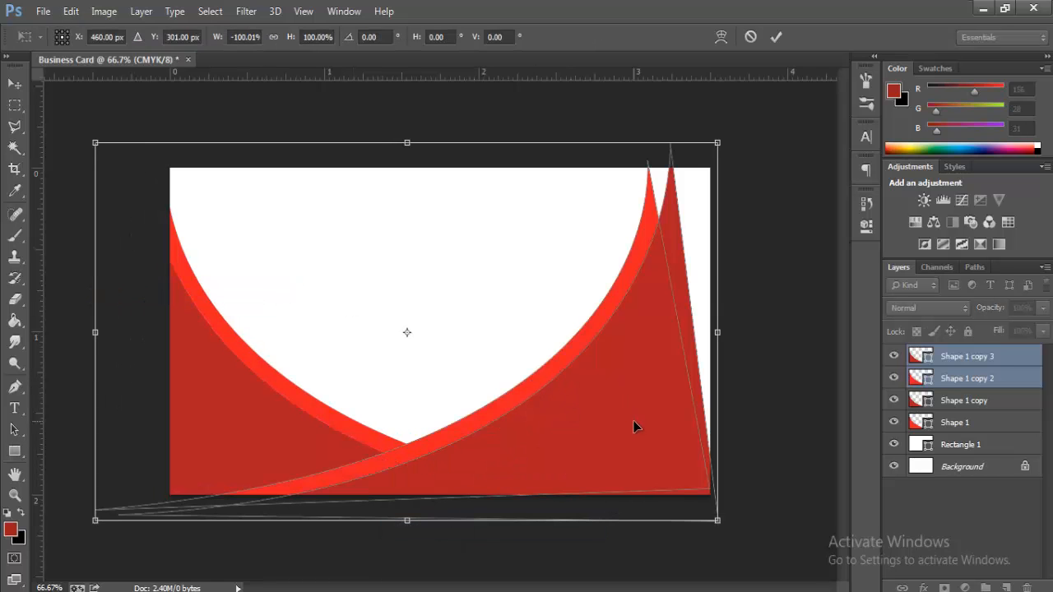
left_click_drag(633, 422, 731, 428)
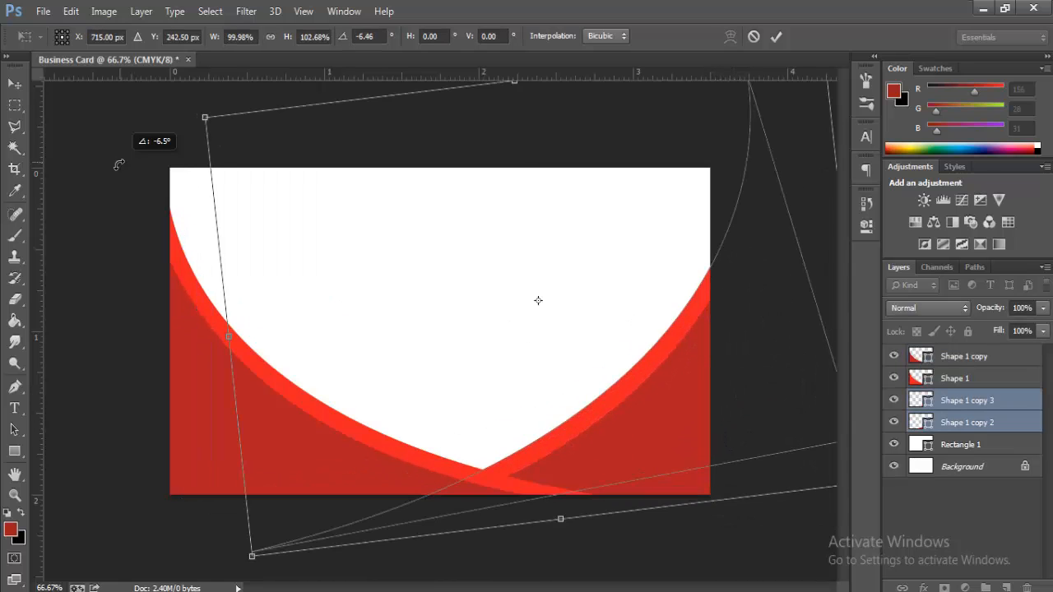
- Rotate the mirrored shapes to about 5.3°, scale their height to about 110%, and position them over the card's lower-right corner
left_click_drag(118, 165, 115, 173)
left_click_drag(673, 346, 641, 374)
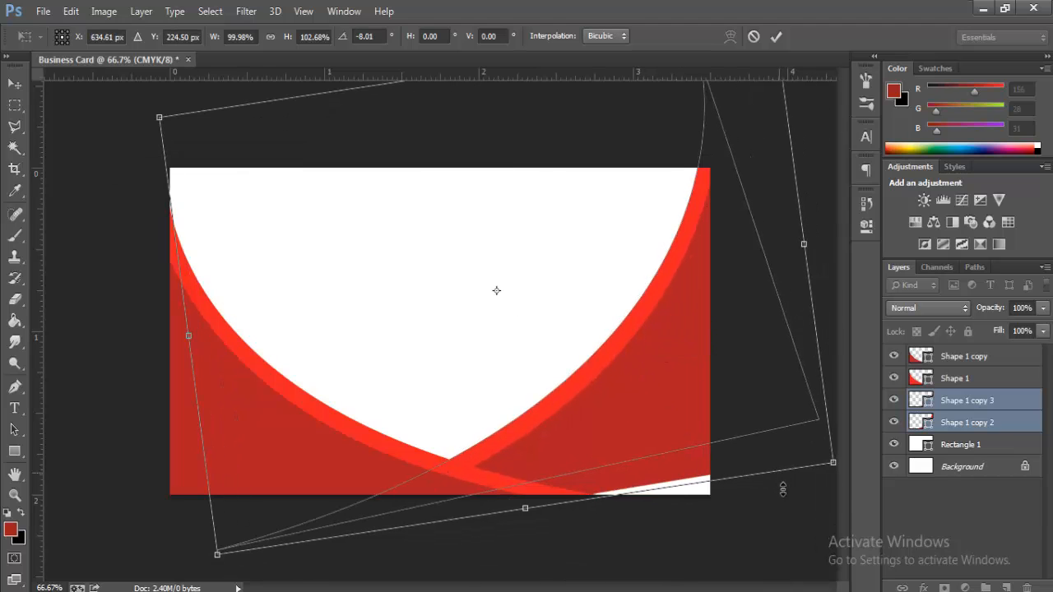
mouse_move(783, 489)
left_mouse_down()
mouse_move(791, 509)
mouse_move(794, 485)
left_mouse_up()
left_click_drag(817, 185, 835, 219)
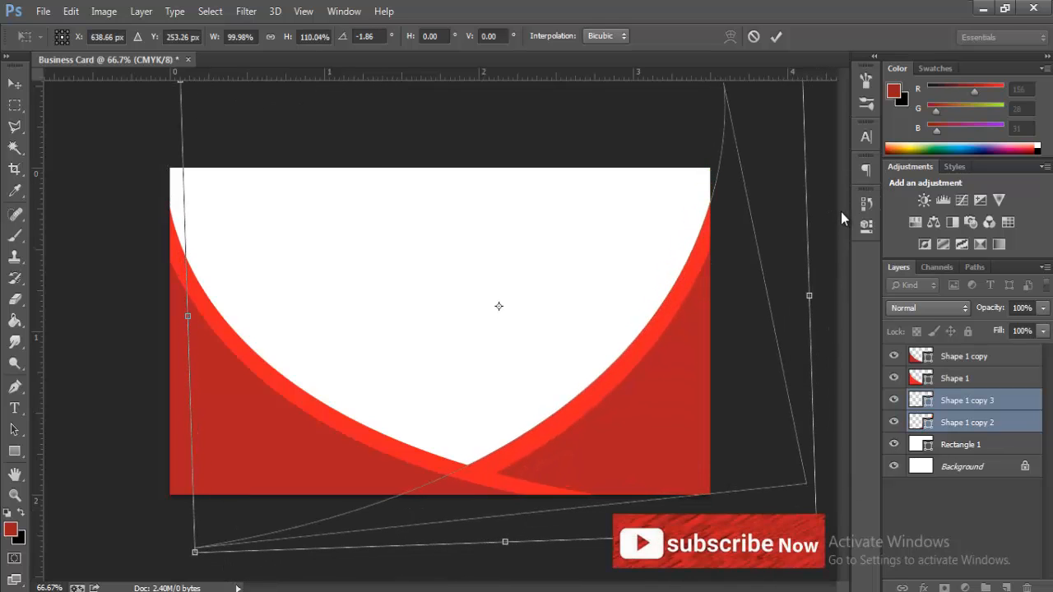
left_click_drag(841, 218, 824, 344)
key("Down")
key("Down")
key("Down")
key("Down")
key("Down")
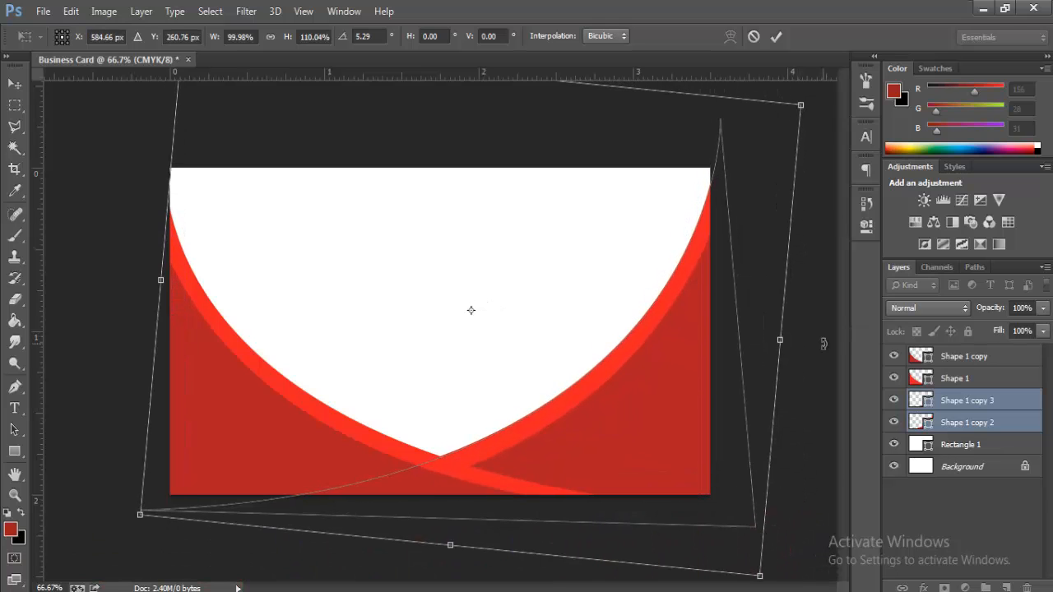
key("Return")
- Select all four red curved shape layers together and nudge them slightly downward on the card
left_click(972, 376, "ctrl")
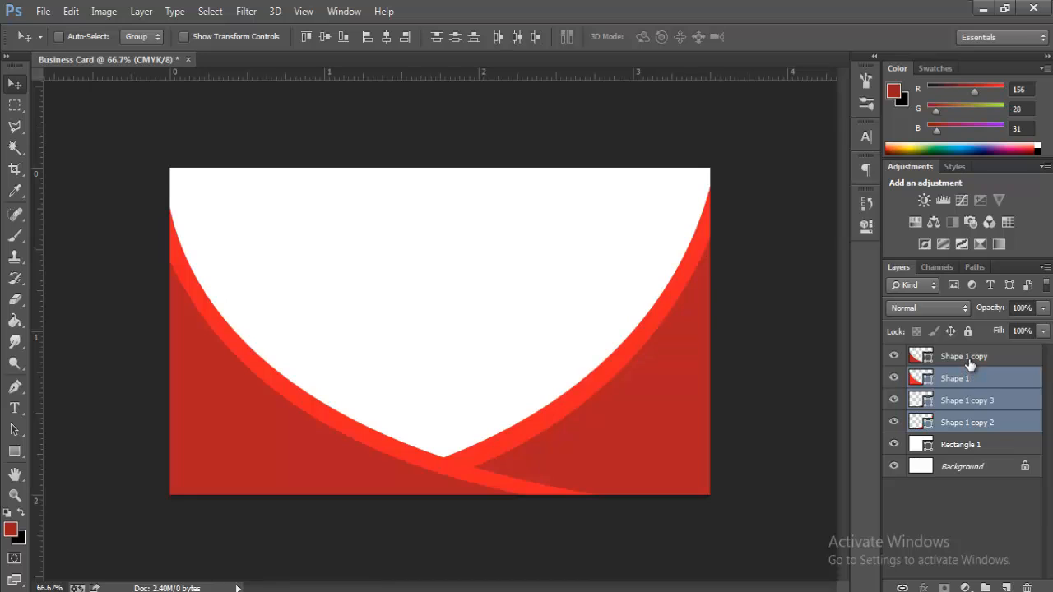
left_click(968, 359, "ctrl")
key("Down")
key("Down")
key("Down")
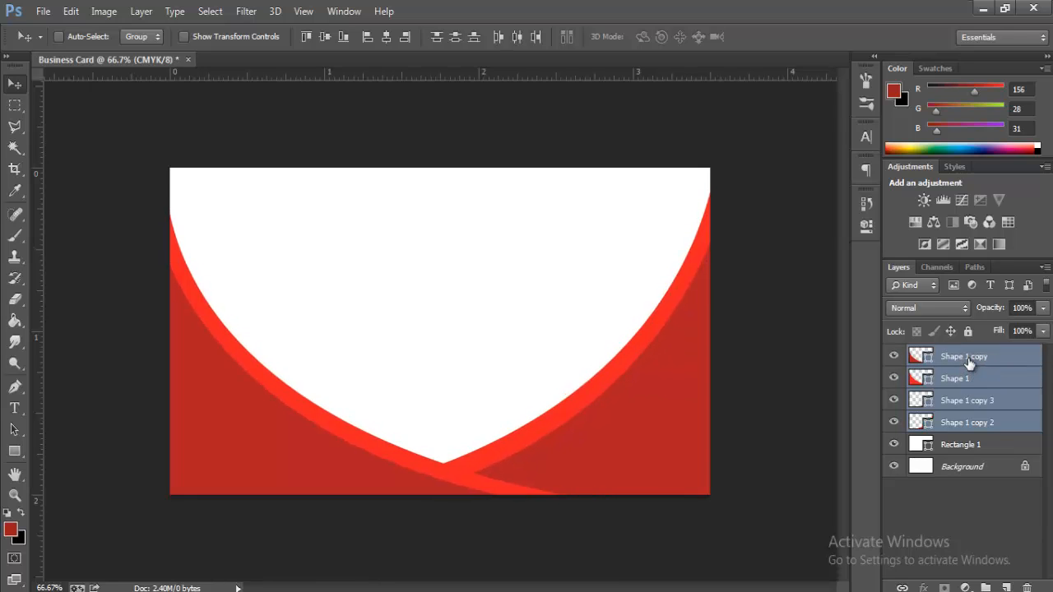
key("Down")
key("Down")
key("Down")
key("Up")
key("Up")
key("Up")
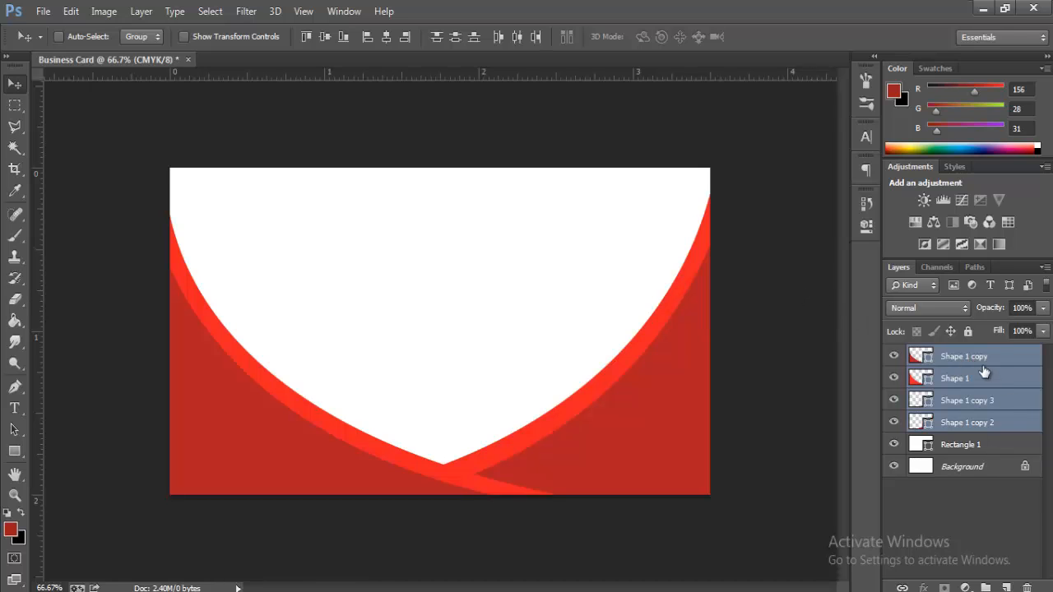
- Draw a dark red circle in the card's upper-left area, scaled to about 147 px across and shifted slightly right and upward
left_click(976, 360)
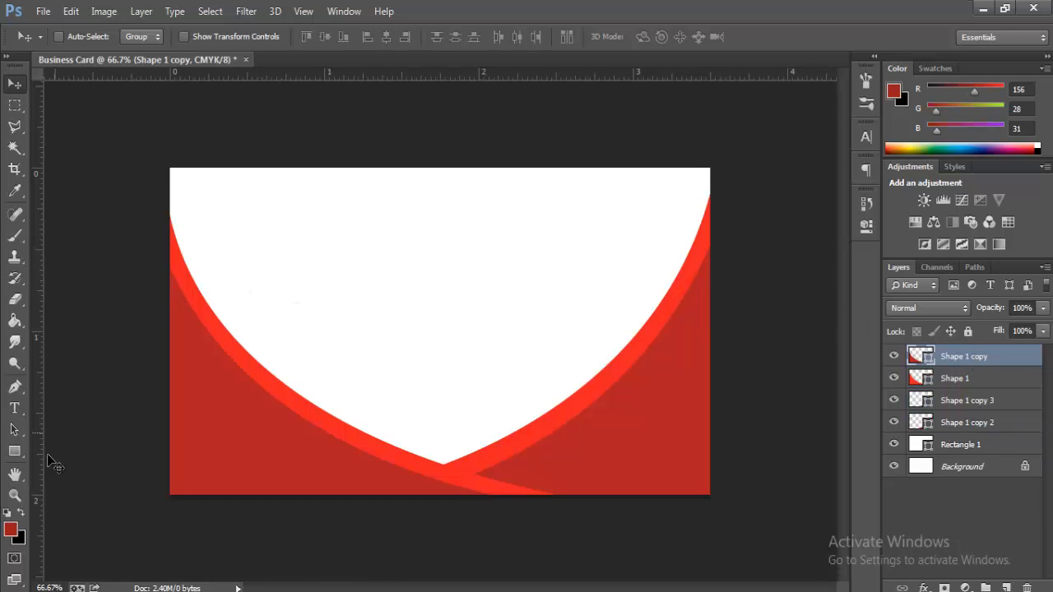
left_click_drag(12, 462, 85, 440)
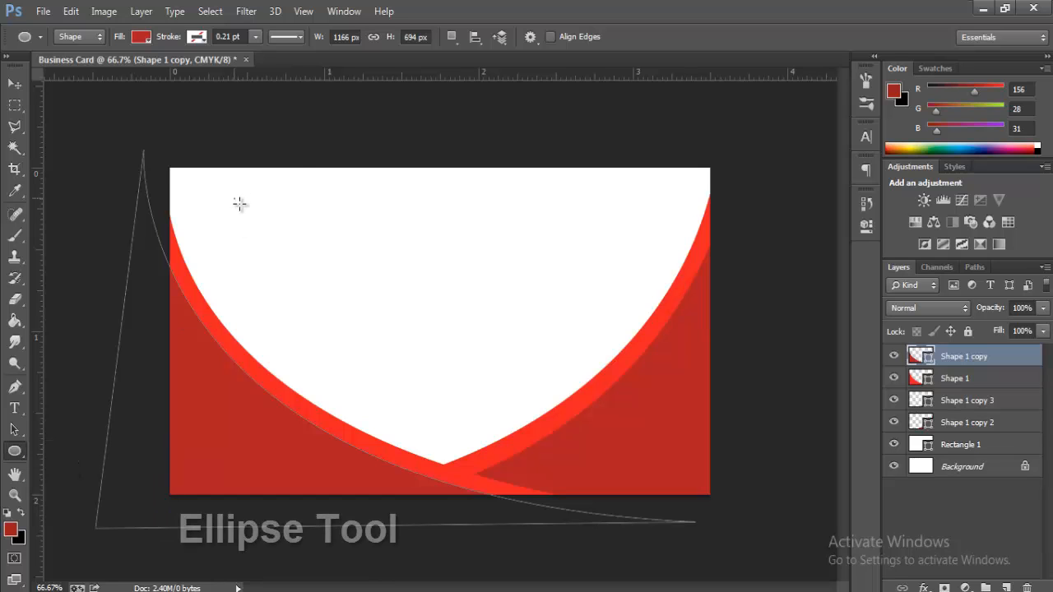
left_click_drag(234, 198, 316, 285)
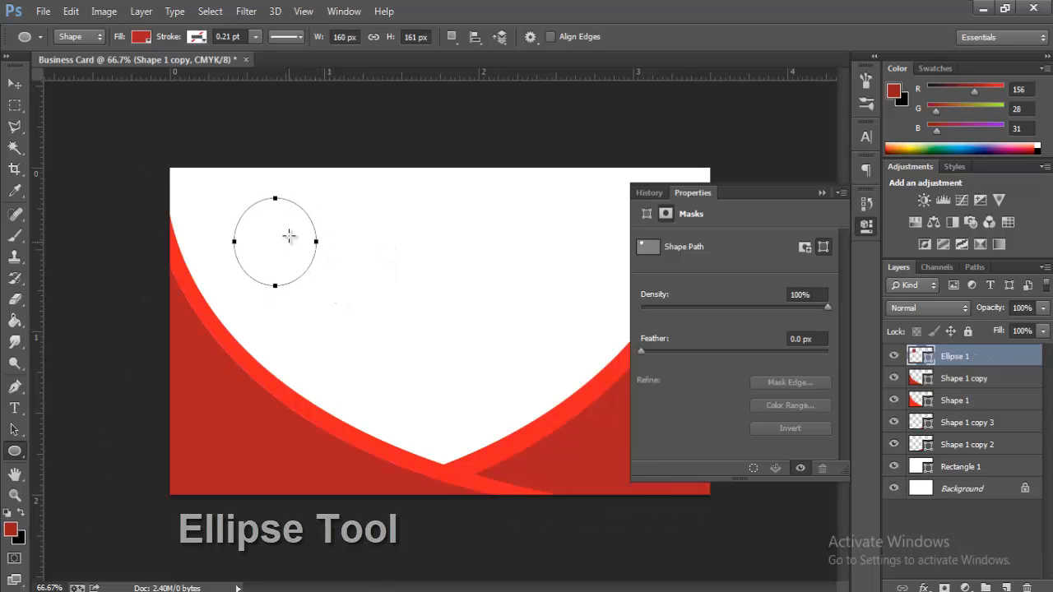
left_click(821, 192)
left_click(15, 83)
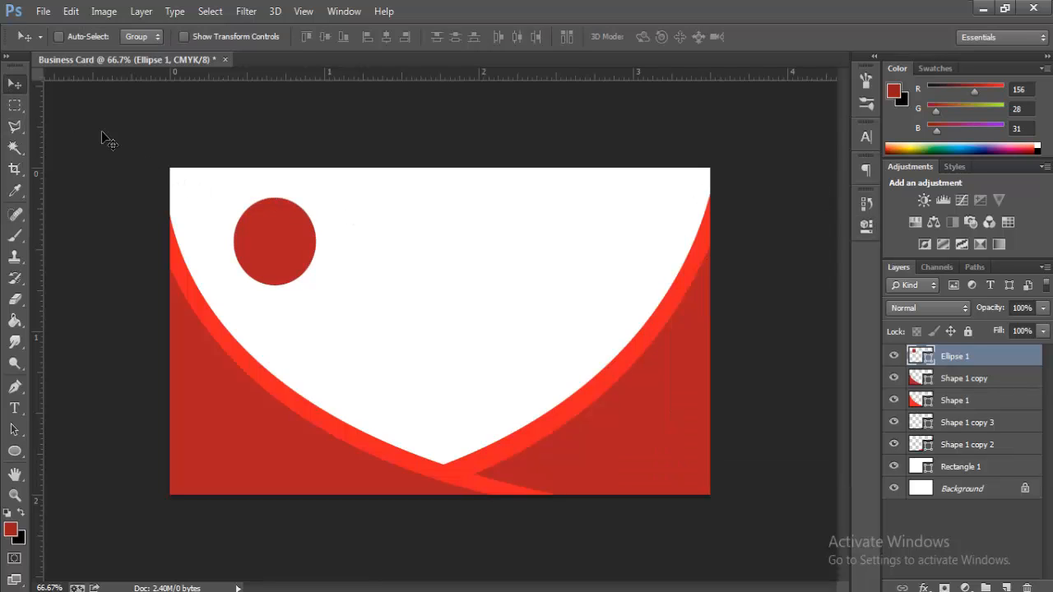
left_click_drag(302, 237, 299, 227)
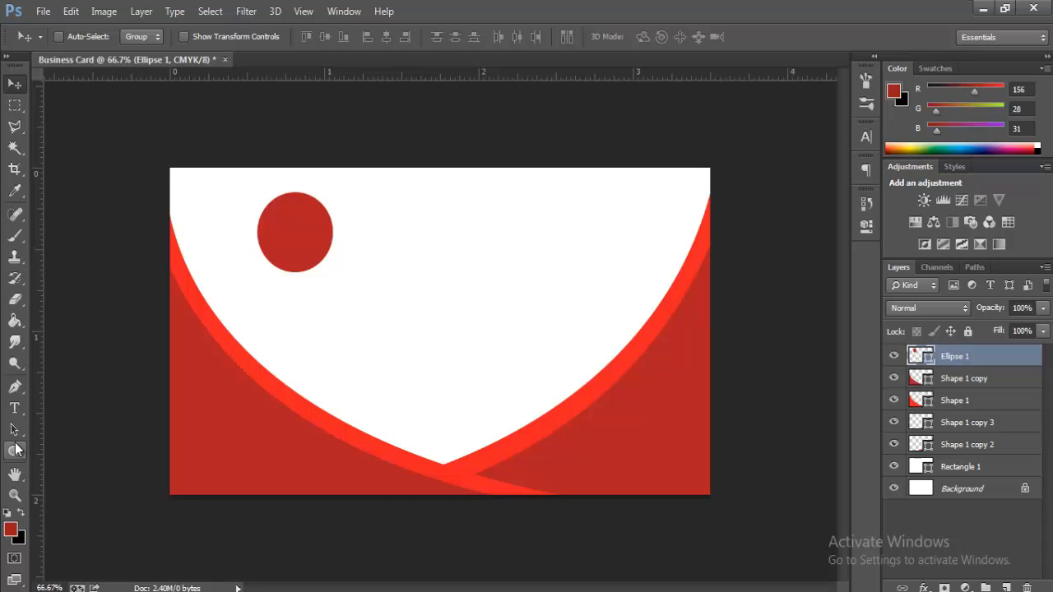
- Draw a rounded rectangle about 209 by 45 px horizontally across the middle of the dark red circle
left_click_drag(16, 448, 86, 482)
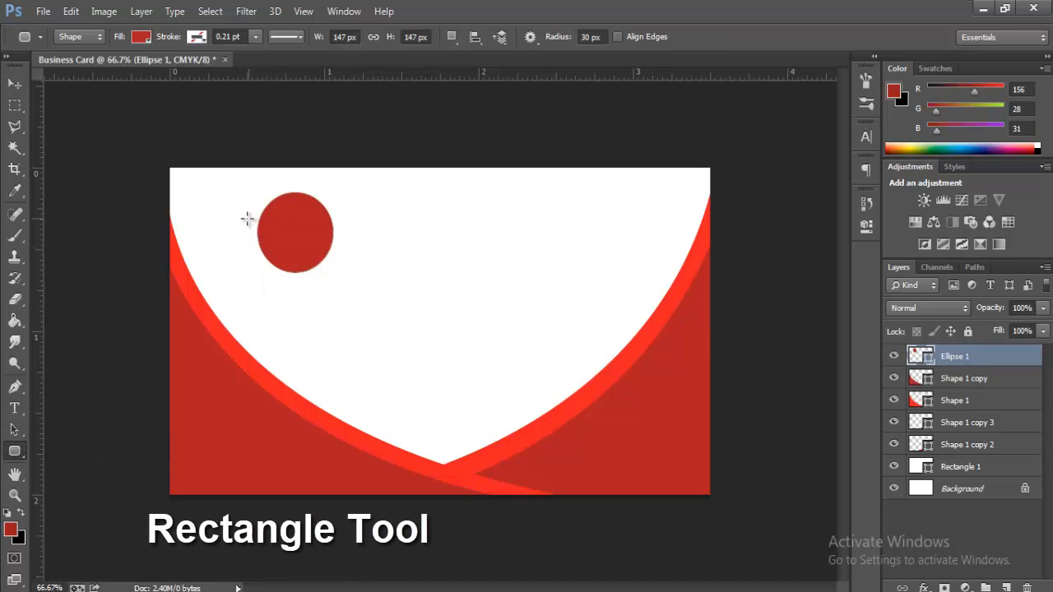
left_click_drag(248, 219, 351, 248)
left_click_drag(349, 242, 356, 243)
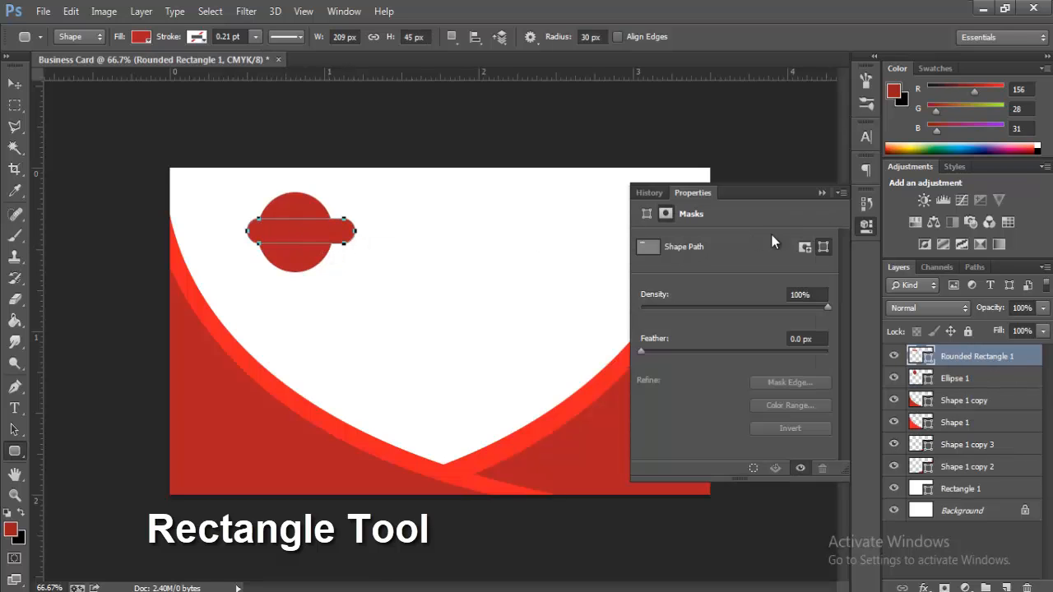
- Set the rounded rectangle's fill colour to white so it forms a band across the circle
left_click(646, 215)
left_click(648, 291)
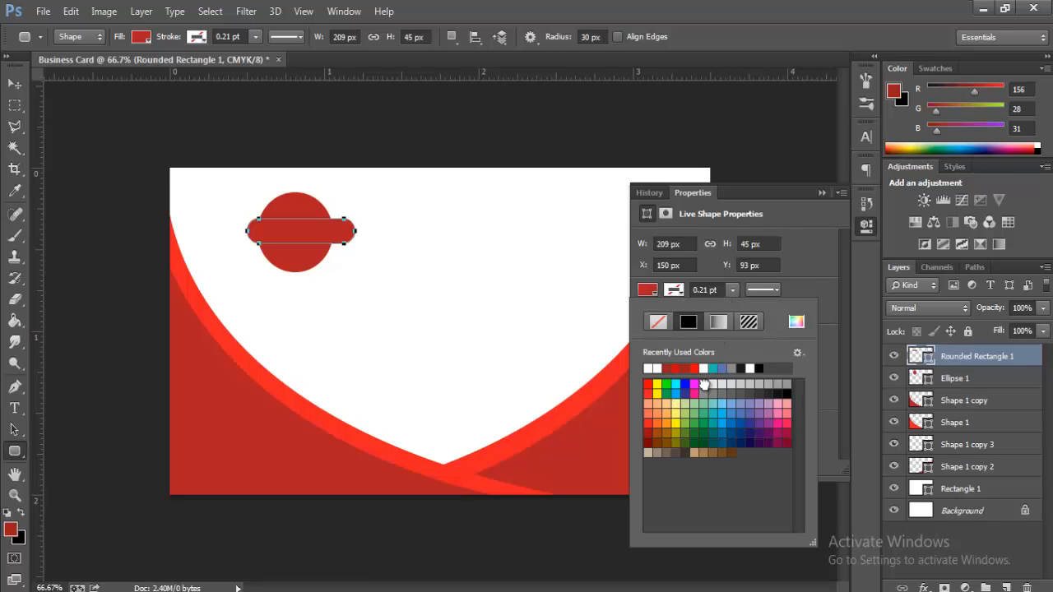
left_click(704, 384)
left_click(829, 189)
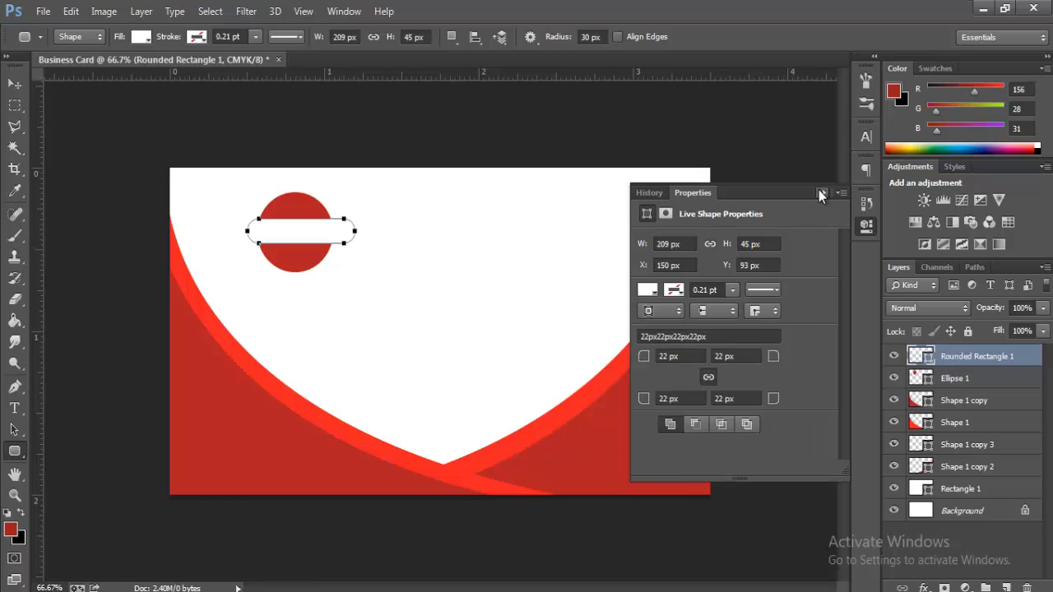
left_click(821, 193)
left_click(15, 105)
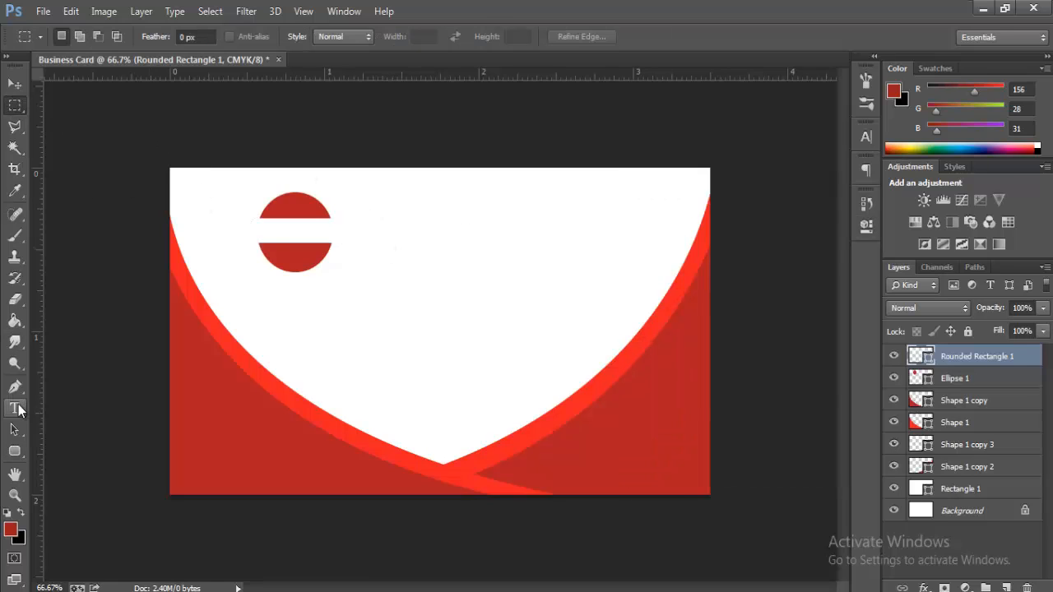
- Add the horizontal text "LOGO" in dark red Arial Bold beside the circle
left_click(18, 413)
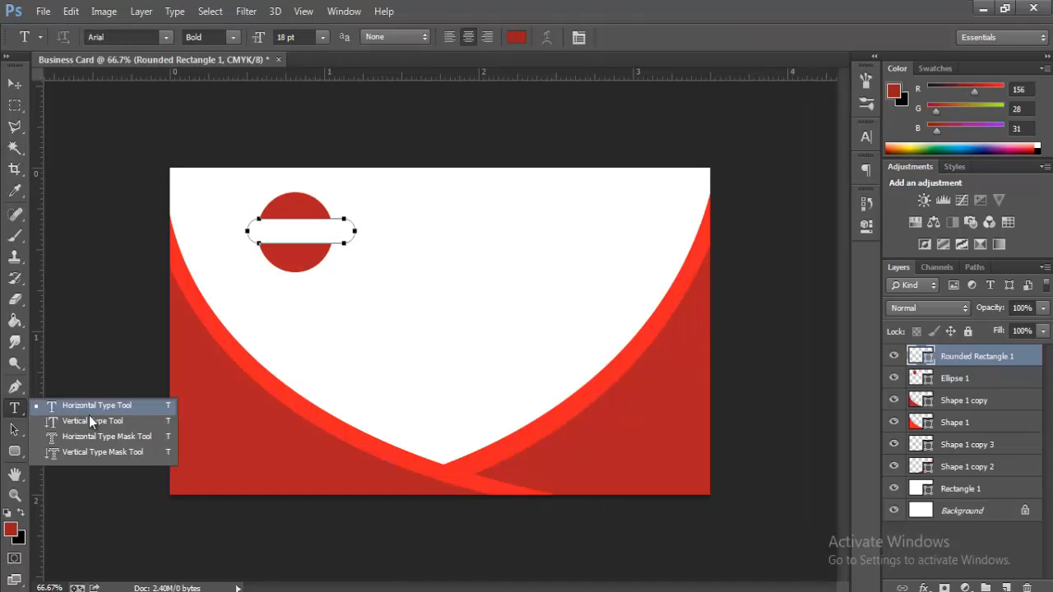
left_click(66, 407)
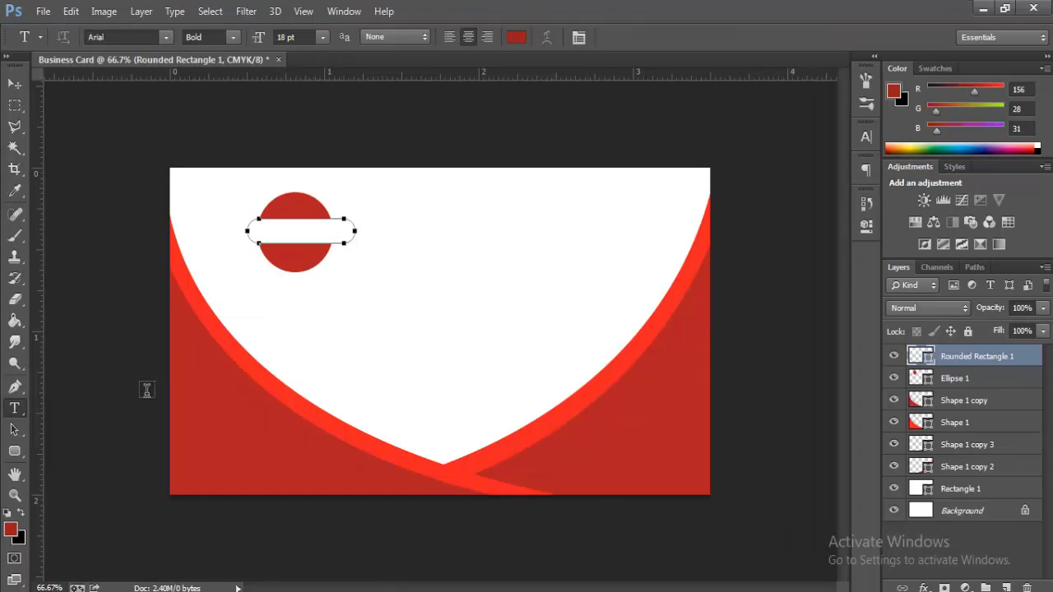
left_click(402, 280)
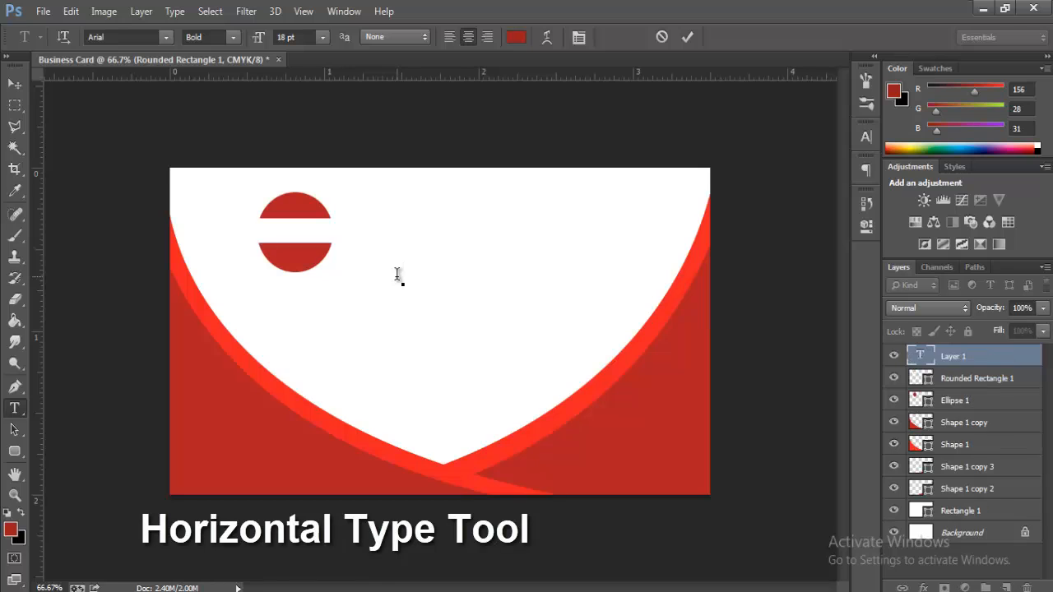
type("LOT+")
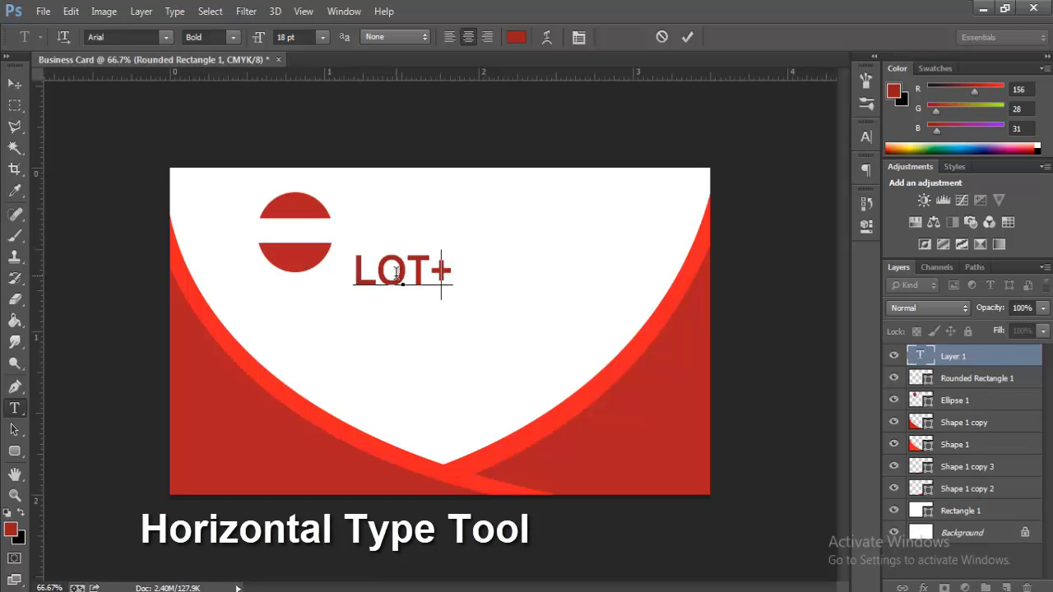
key("BackSpace")
type("GO")
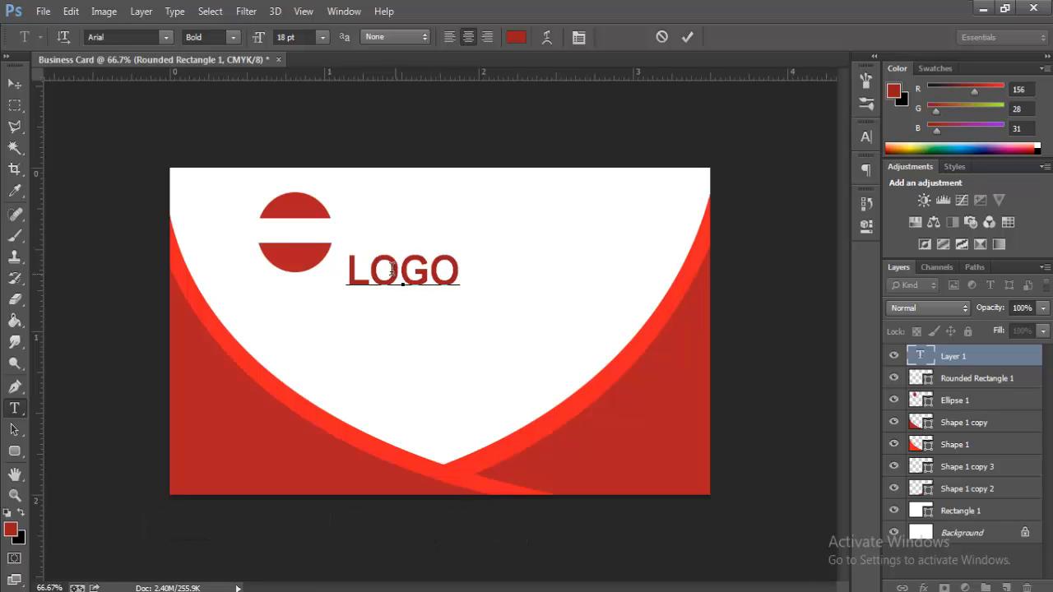
- Scale the LOGO text down to about 10.3 pt and centre it on the circle's white band
left_click(71, 11)
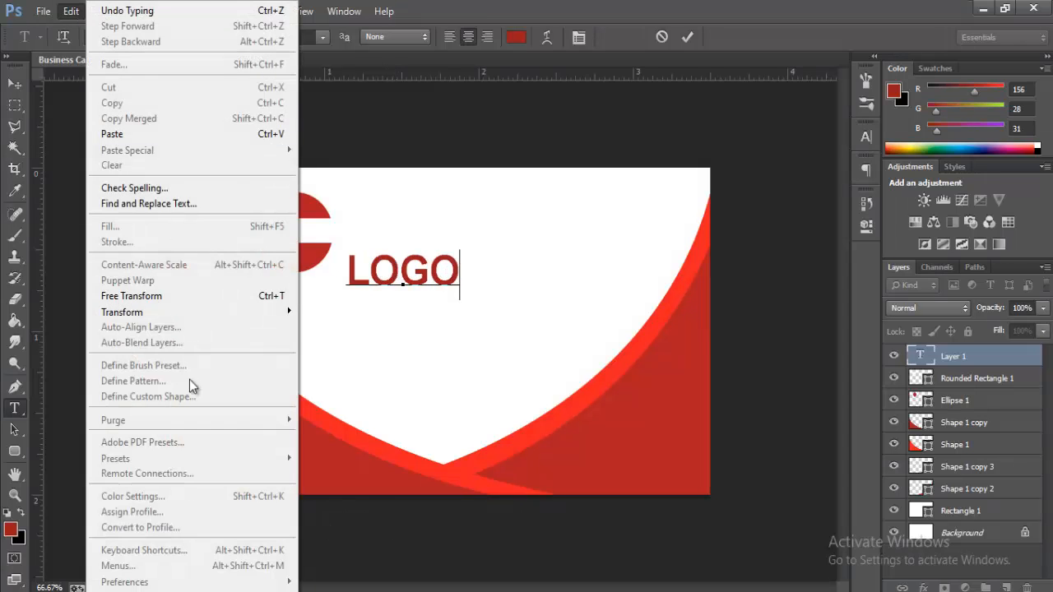
left_click(188, 296)
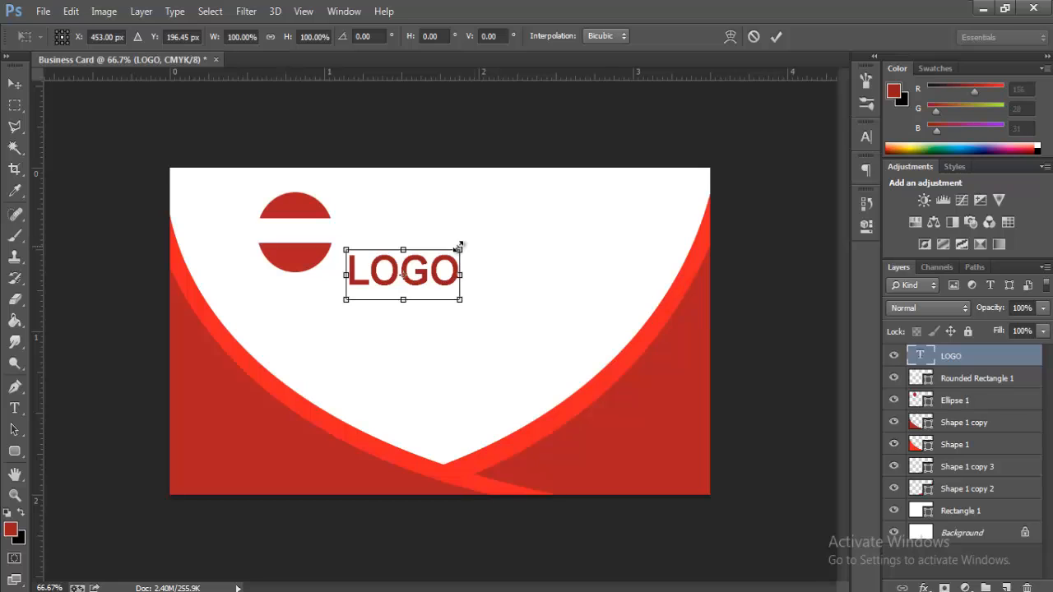
left_click_drag(459, 252, 431, 263)
key("Return")
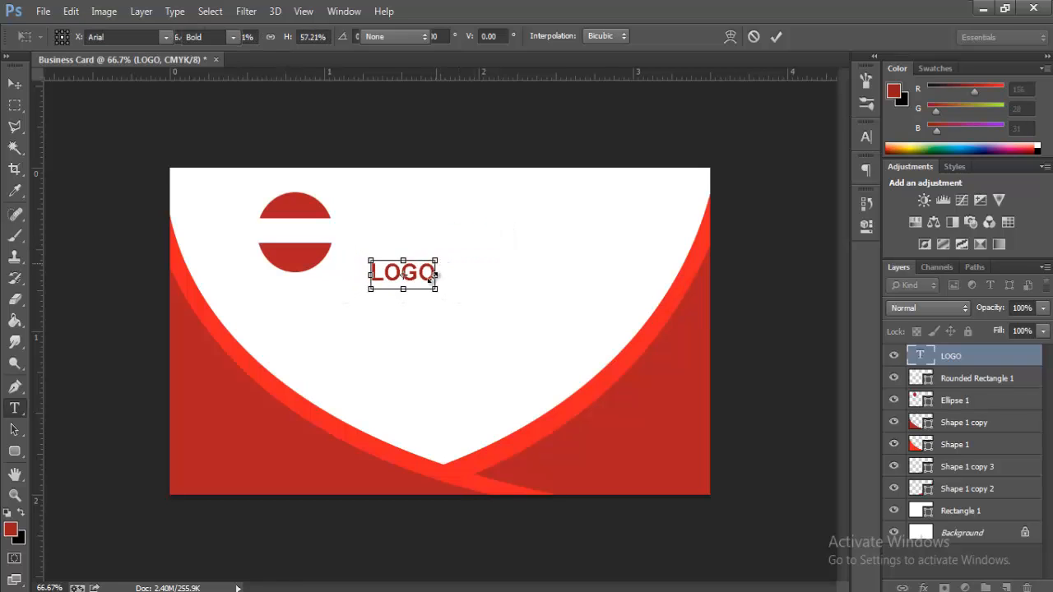
left_click(416, 271)
left_click_drag(459, 381, 340, 334)
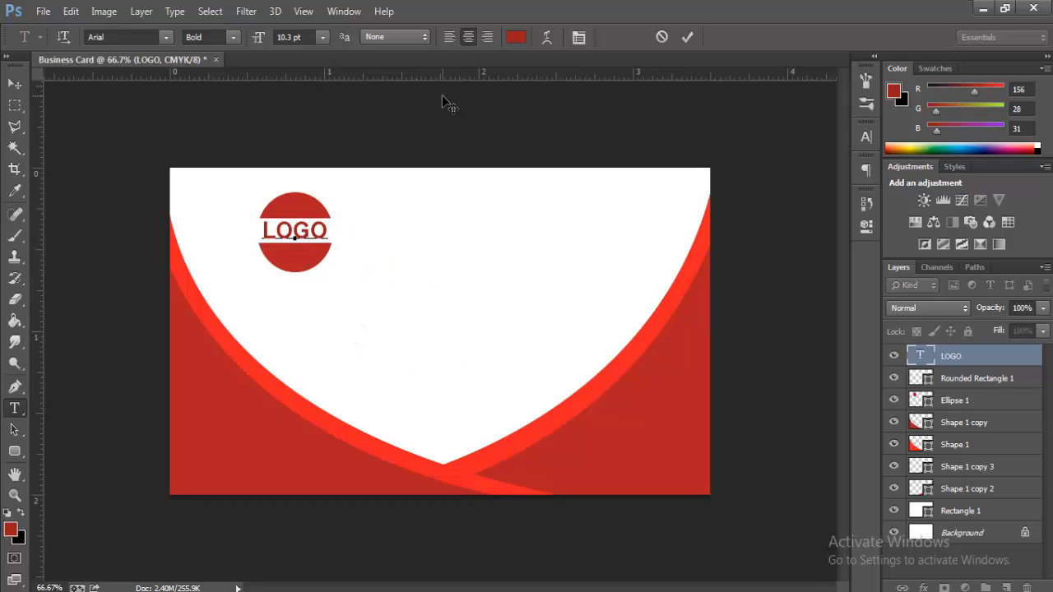
left_click(688, 37)
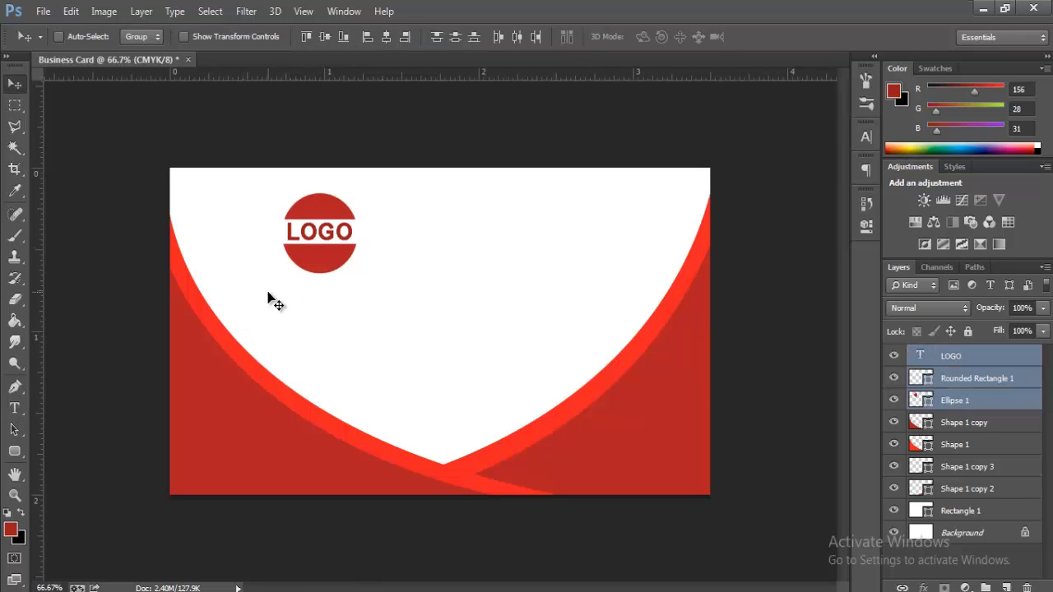
- Add the text "COMPANAY NAME" below the logo and shift it right so it fits on the card
left_click(14, 409)
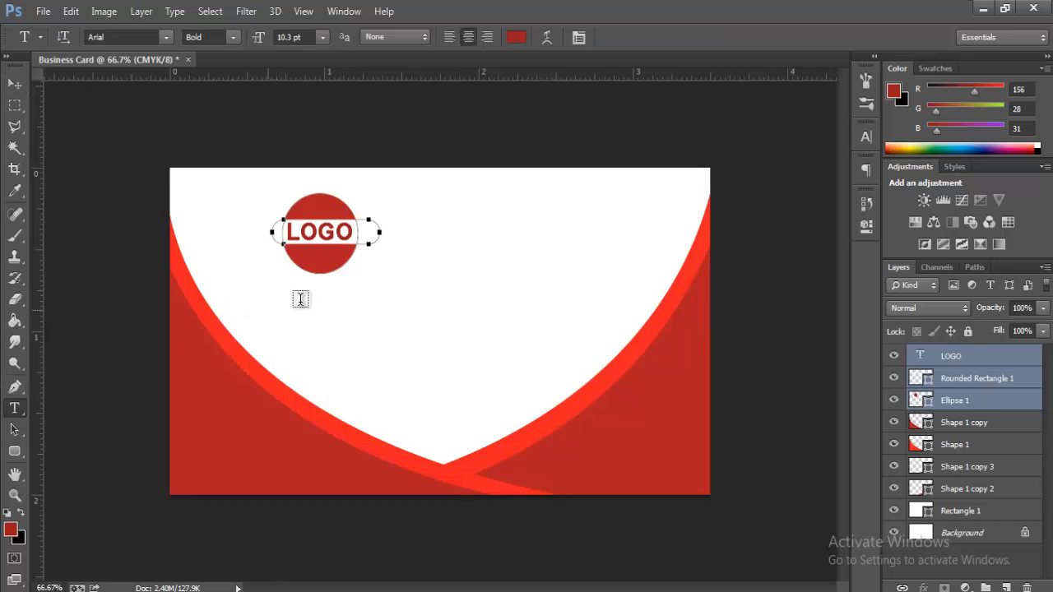
left_click(268, 306)
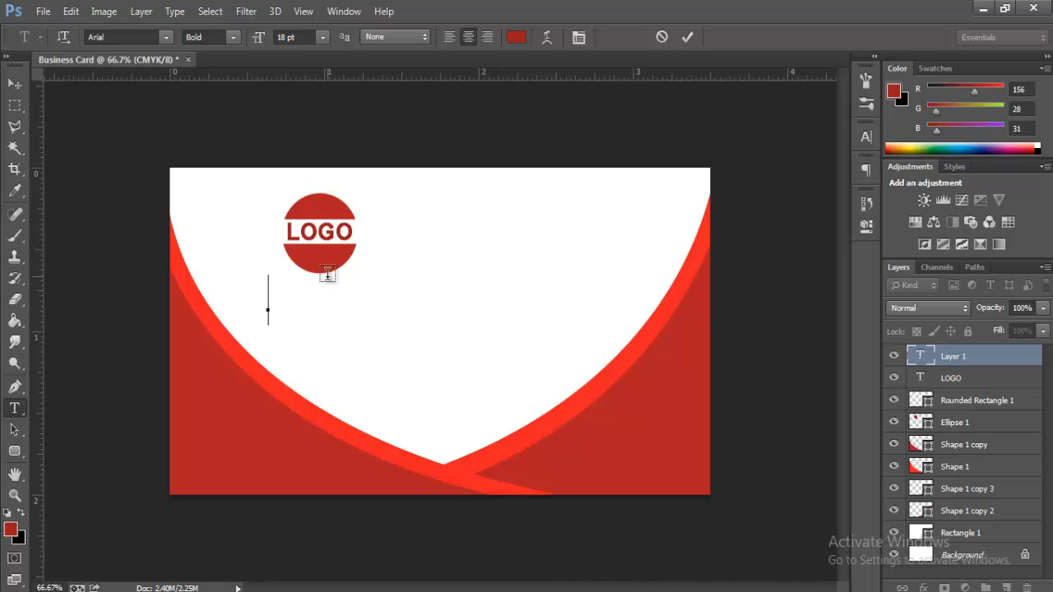
type("C")
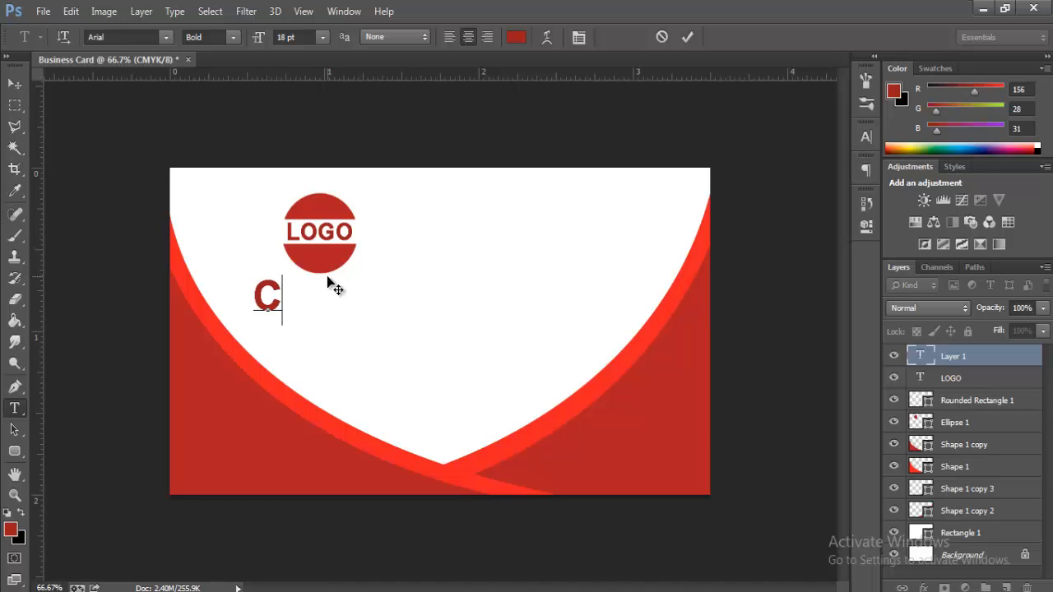
type("OM")
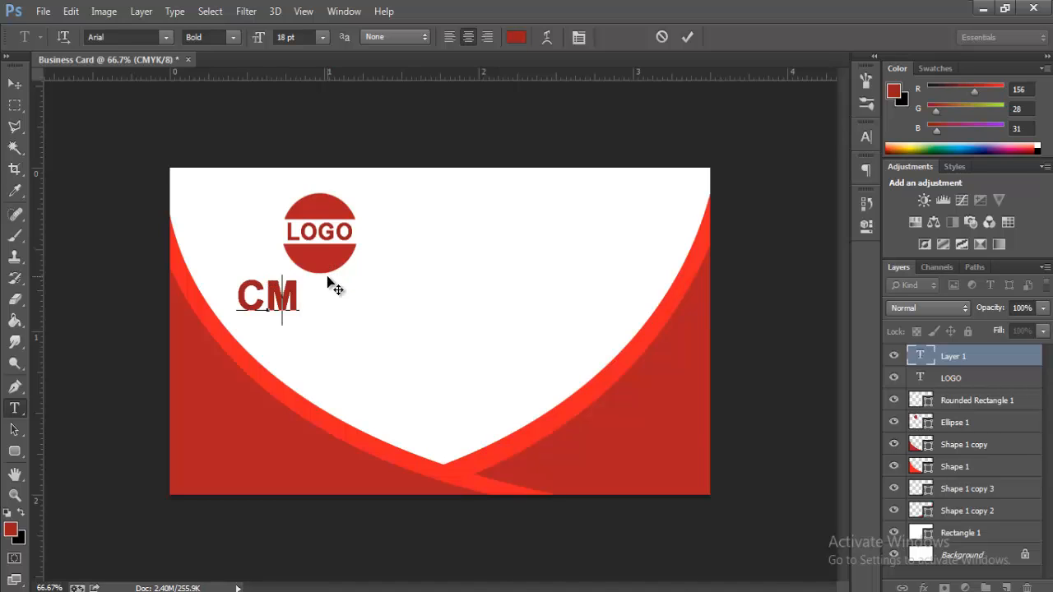
key("BackSpace")
type("OMPA")
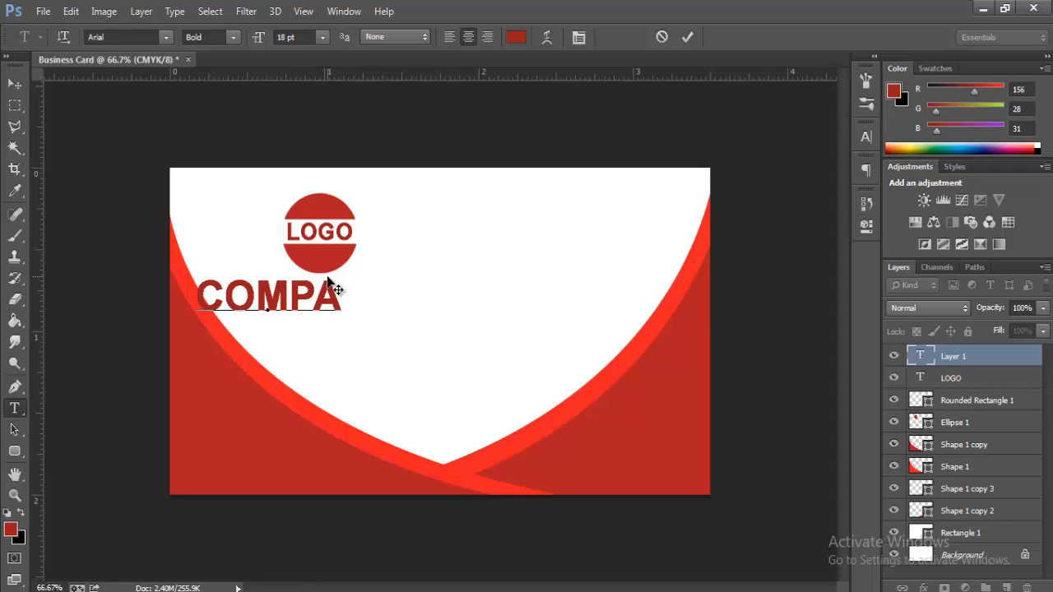
type("NAY NAME")
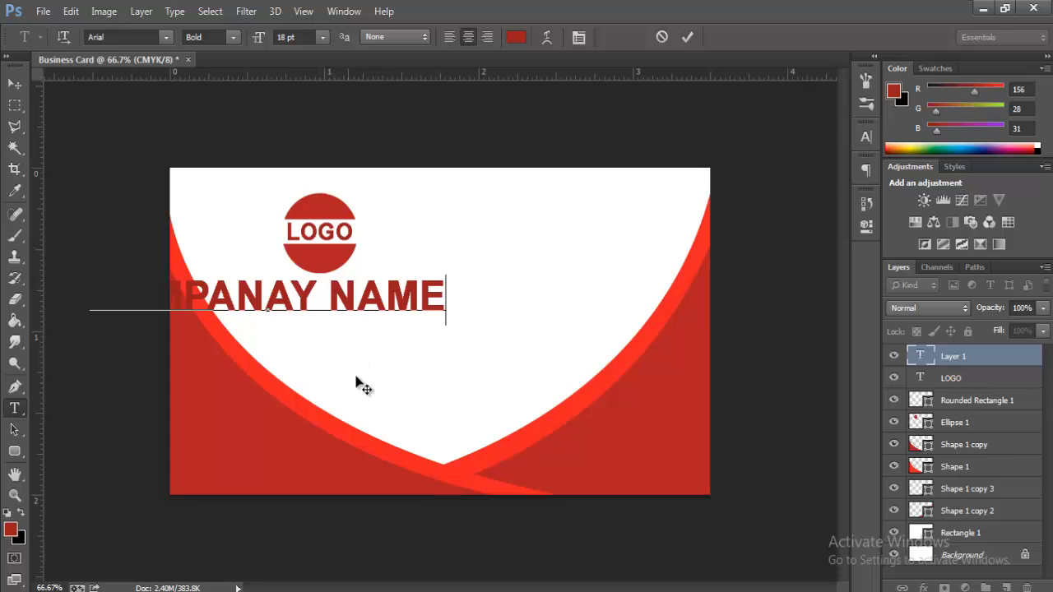
left_click_drag(355, 383, 489, 376)
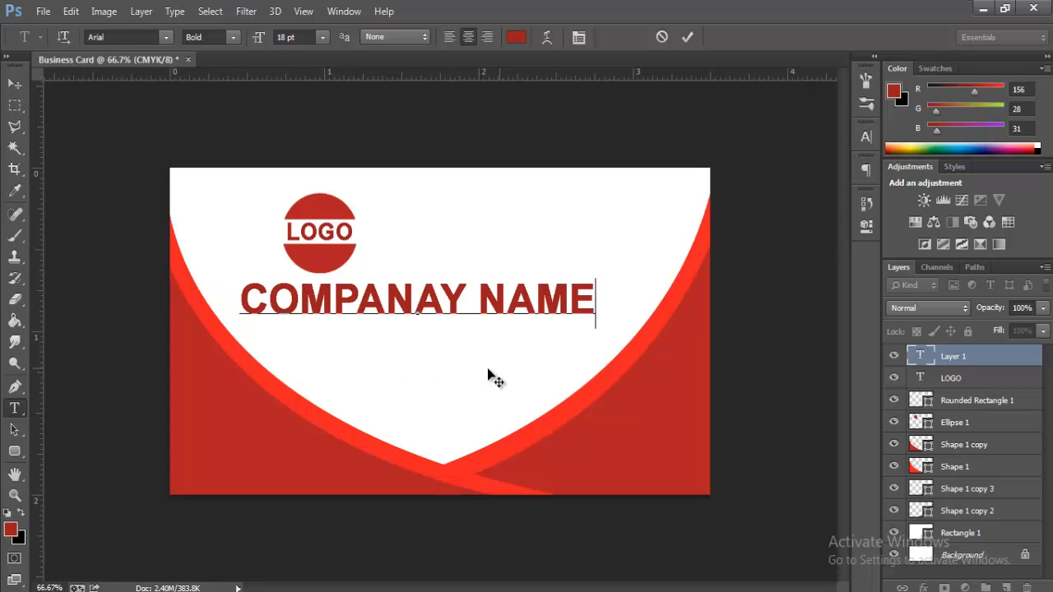
- Scale the company name text down to about 8.51 pt and centre it beneath the logo circle
left_click(70, 10)
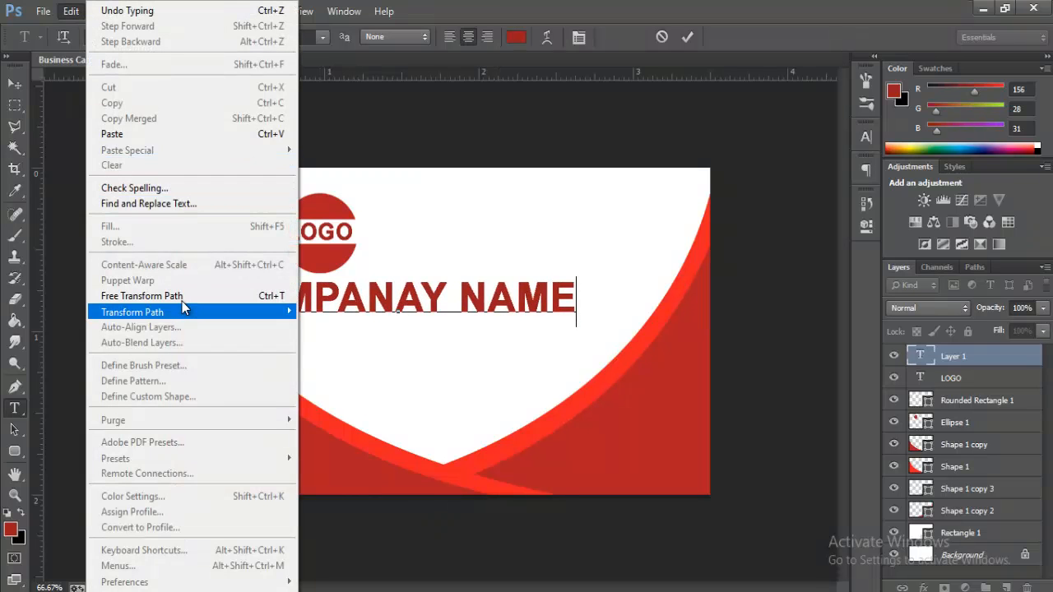
left_click(142, 295)
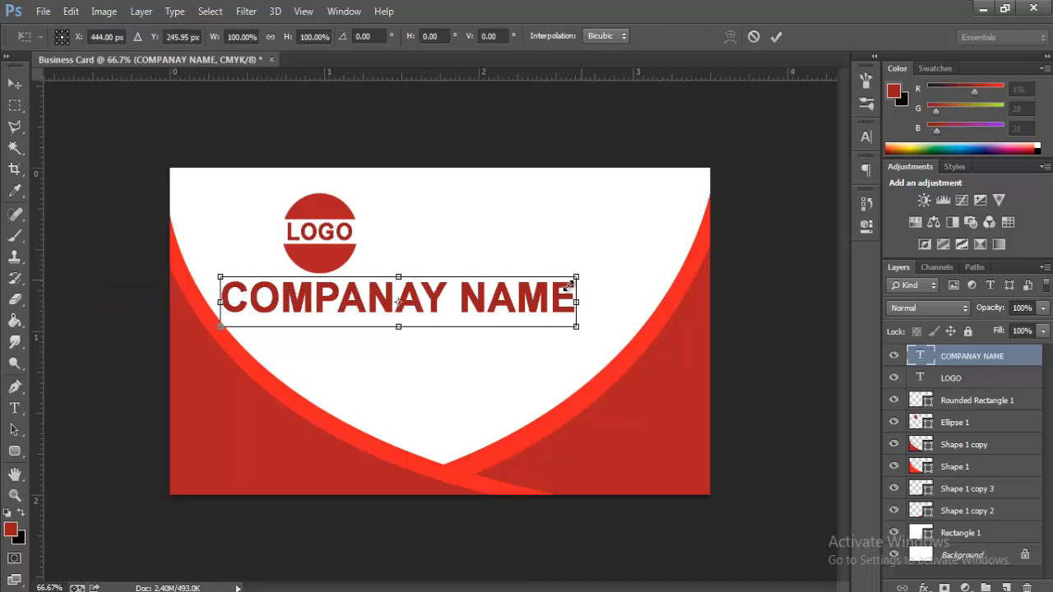
left_click_drag(569, 284, 488, 306)
key("Return")
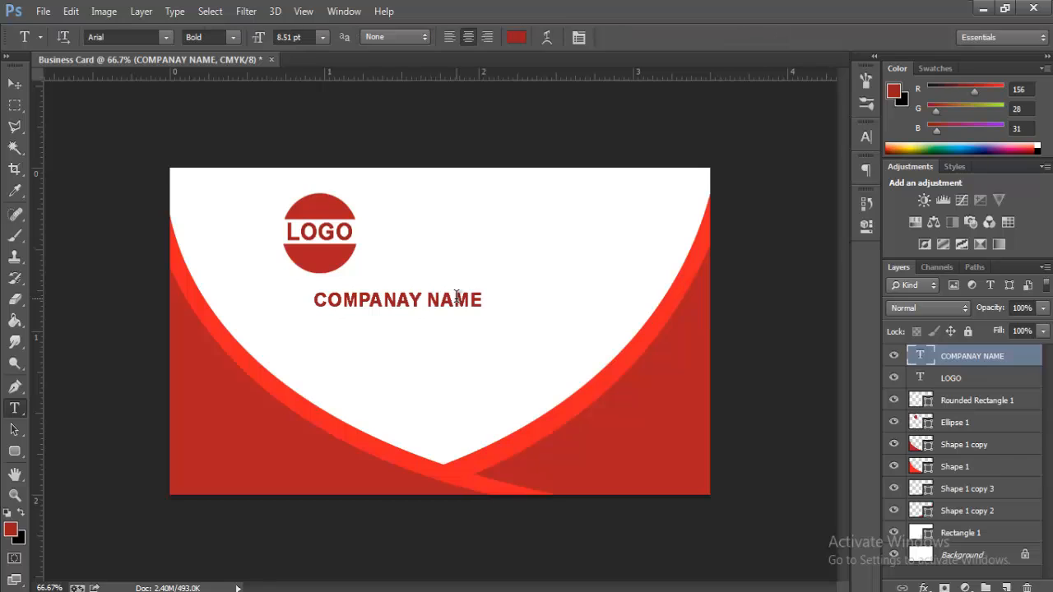
left_click(458, 301)
left_click_drag(438, 350, 376, 342)
- Set the company name's font style to Arial Regular and nudge the text up closer to the logo
left_click_drag(237, 289, 474, 294)
left_click(170, 40)
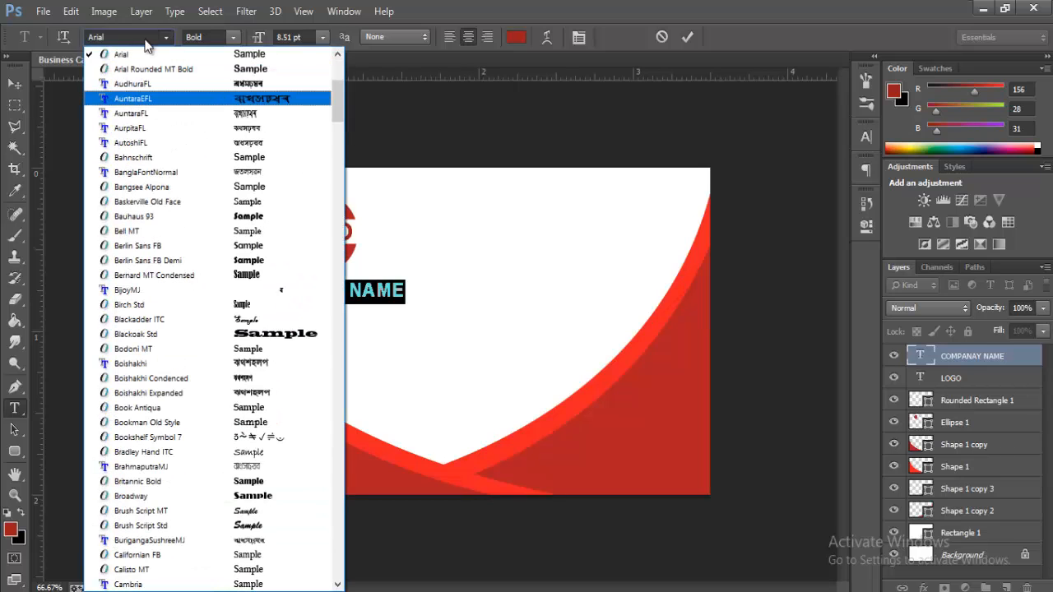
left_click(168, 40)
left_click(231, 39)
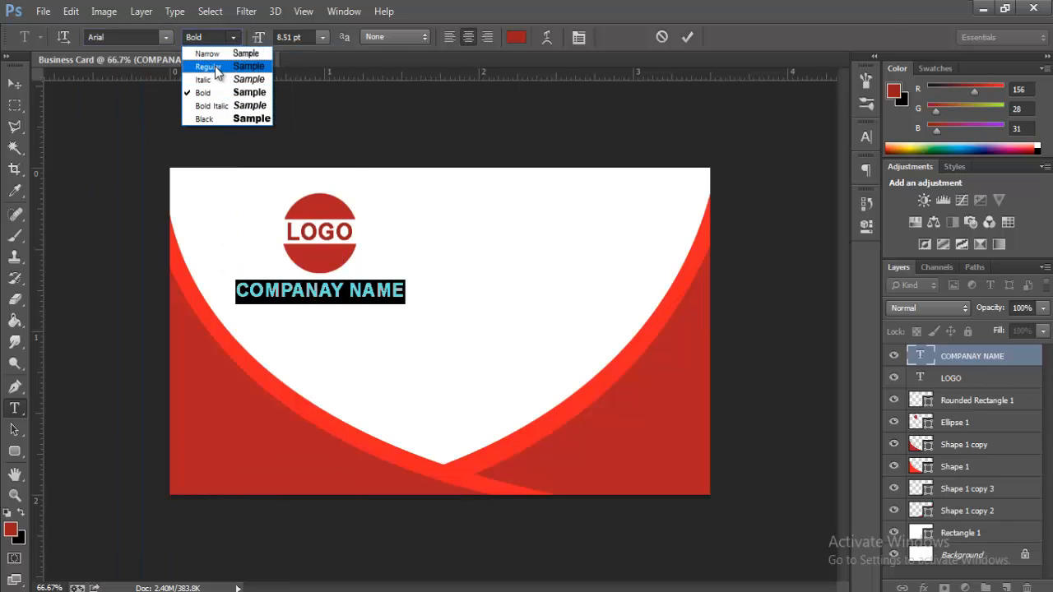
left_click(219, 69)
left_click(358, 286)
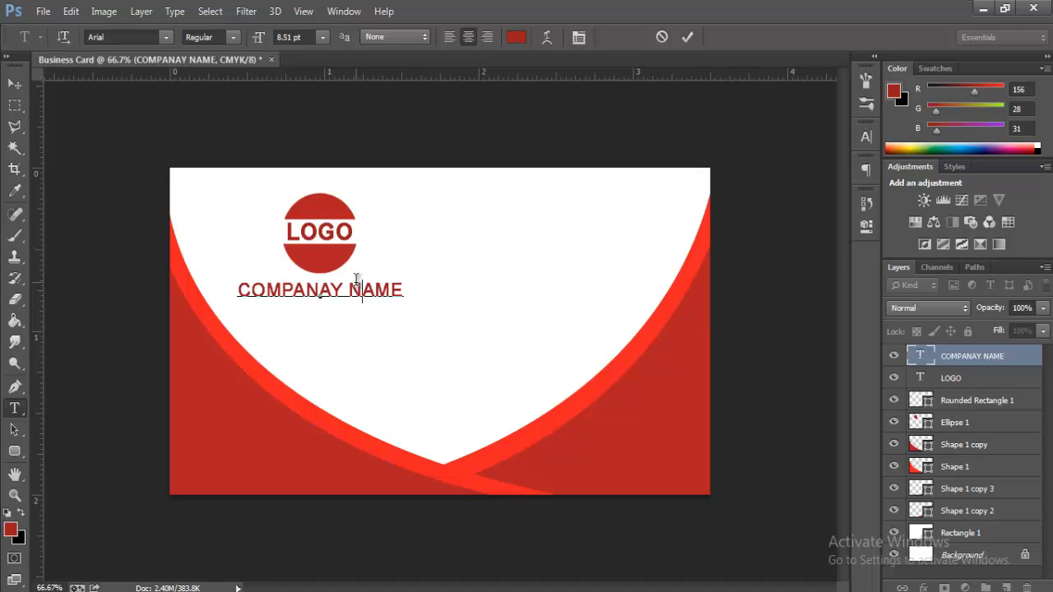
left_click(282, 264)
- Add the text "Your Tagline Here" in 18 pt Arial Regular below the company name
left_click(287, 332)
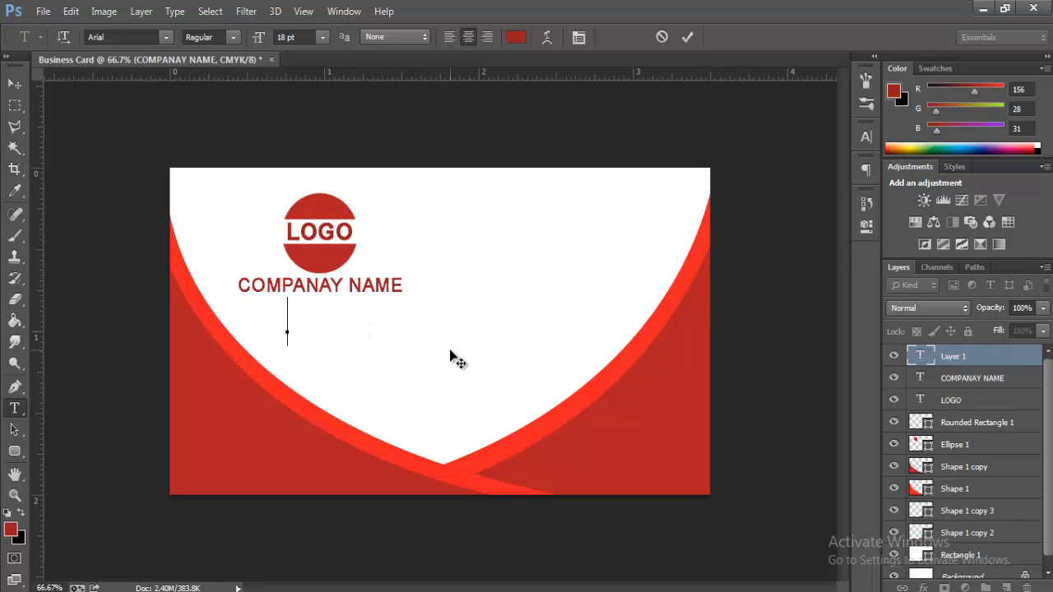
type("yOU")
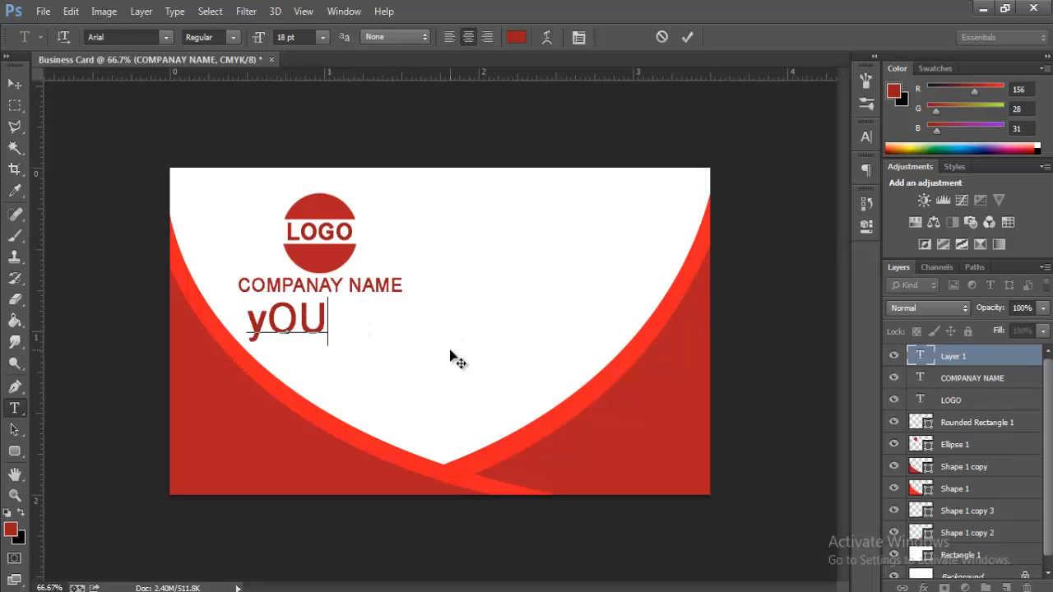
key("BackSpace")
key("BackSpace")
key("BackSpace")
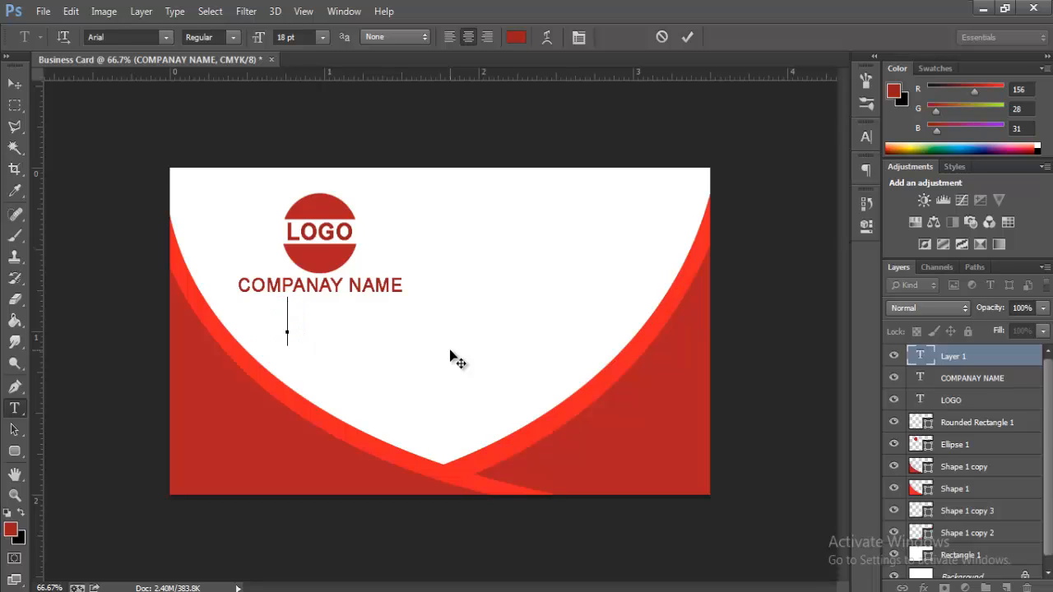
type("Your t")
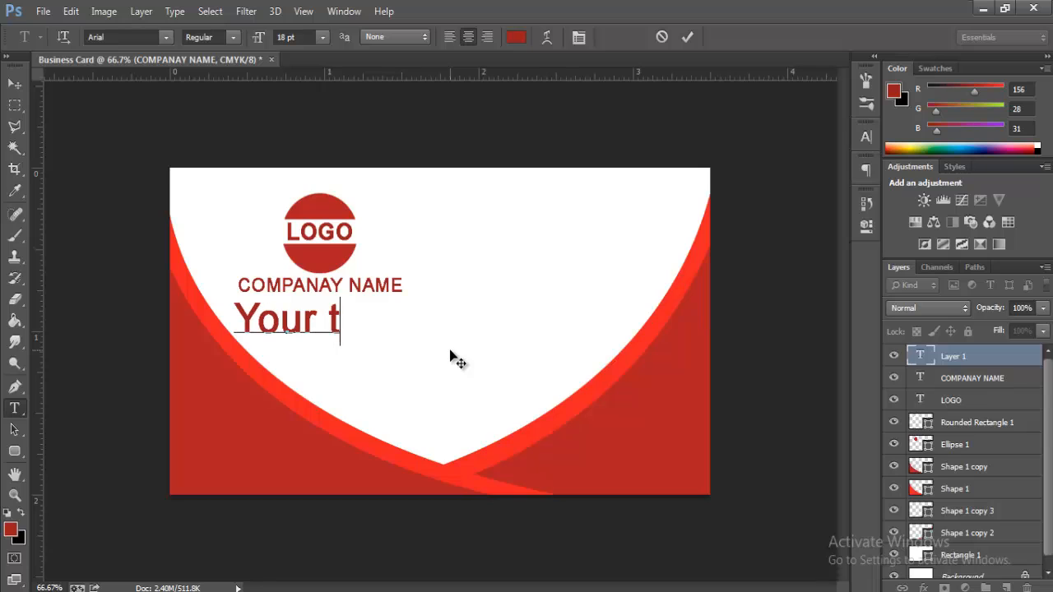
key("BackSpace")
type("Tagline")
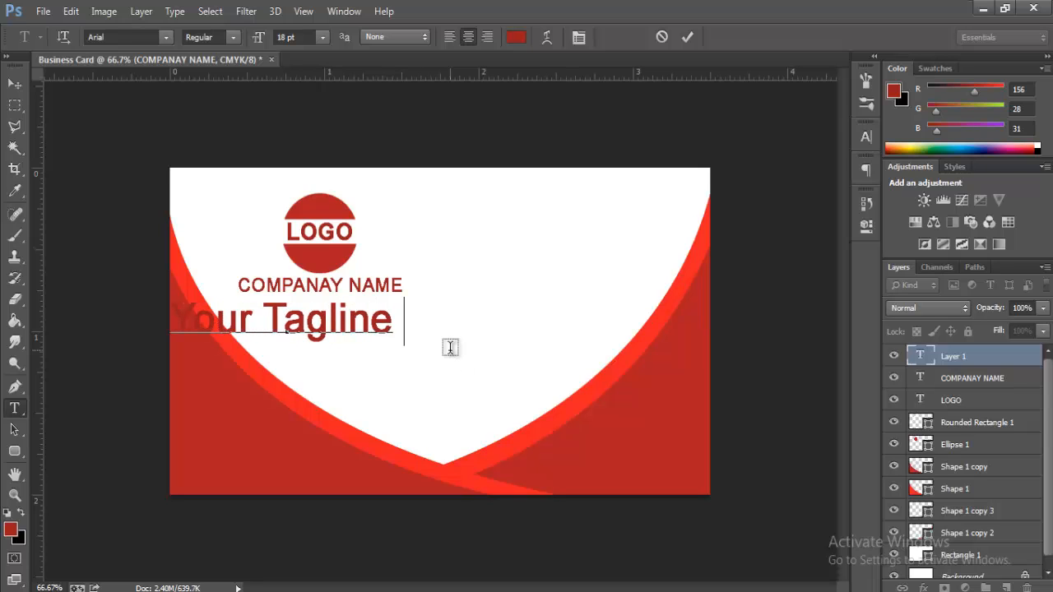
type(" Here")
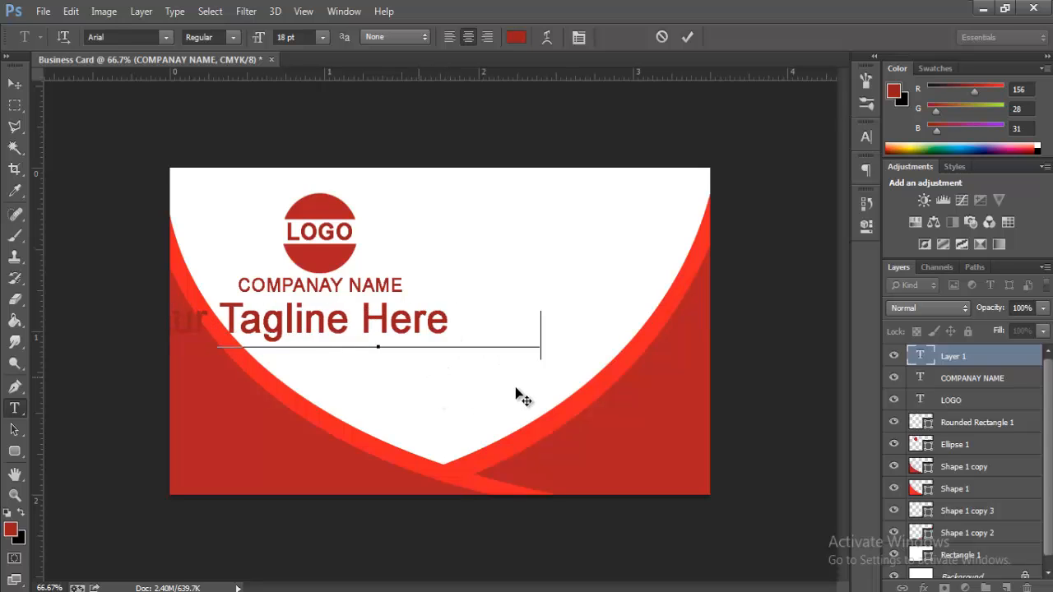
- Scale the tagline text down to about 7.31 pt with Free Transform
left_click(71, 13)
left_click(73, 11)
left_click(72, 11)
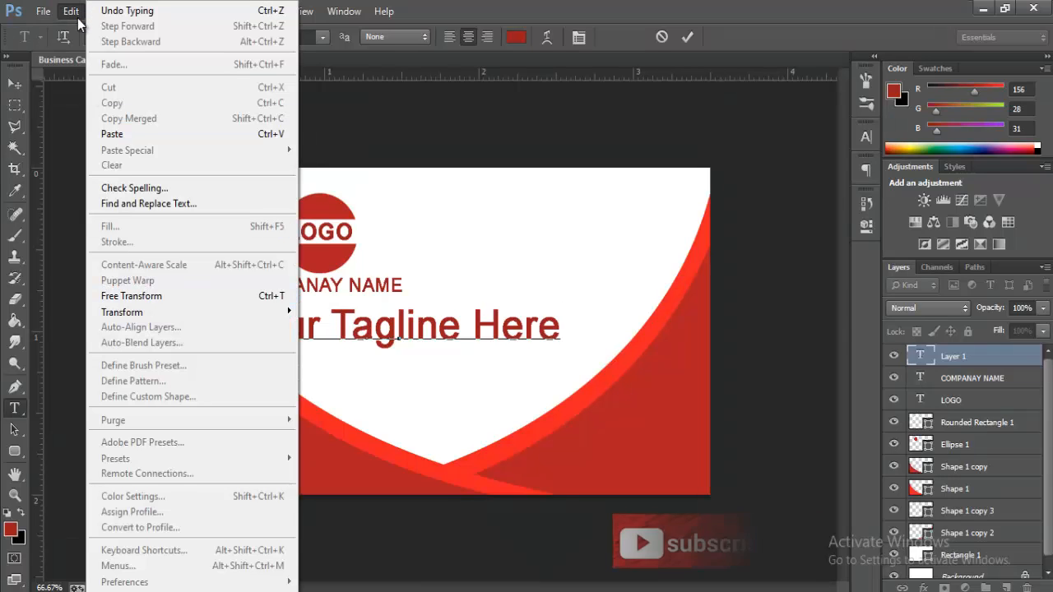
left_click(192, 298)
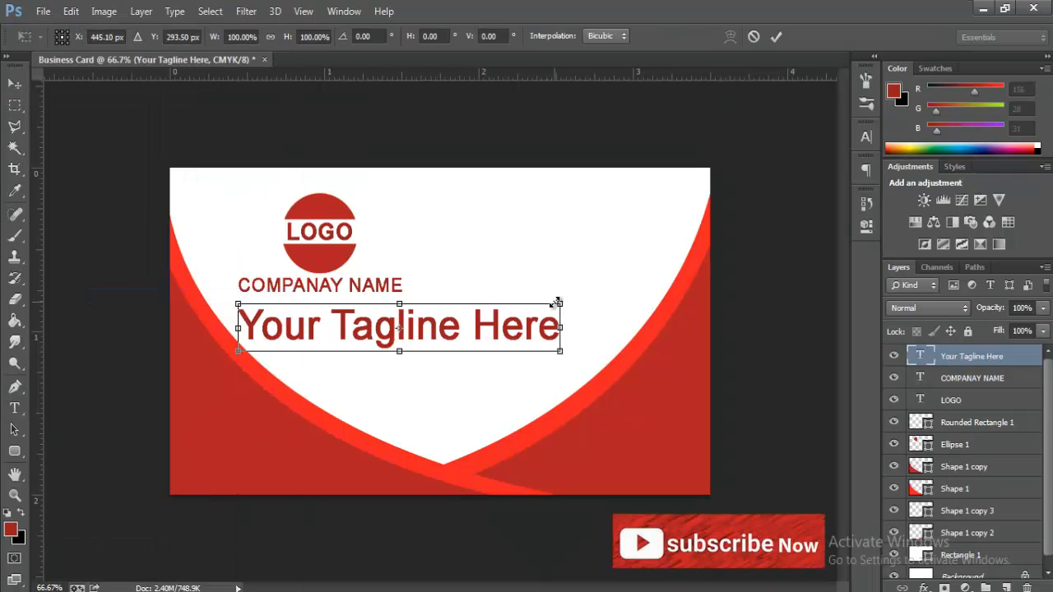
left_click_drag(560, 350, 469, 343)
key("t")
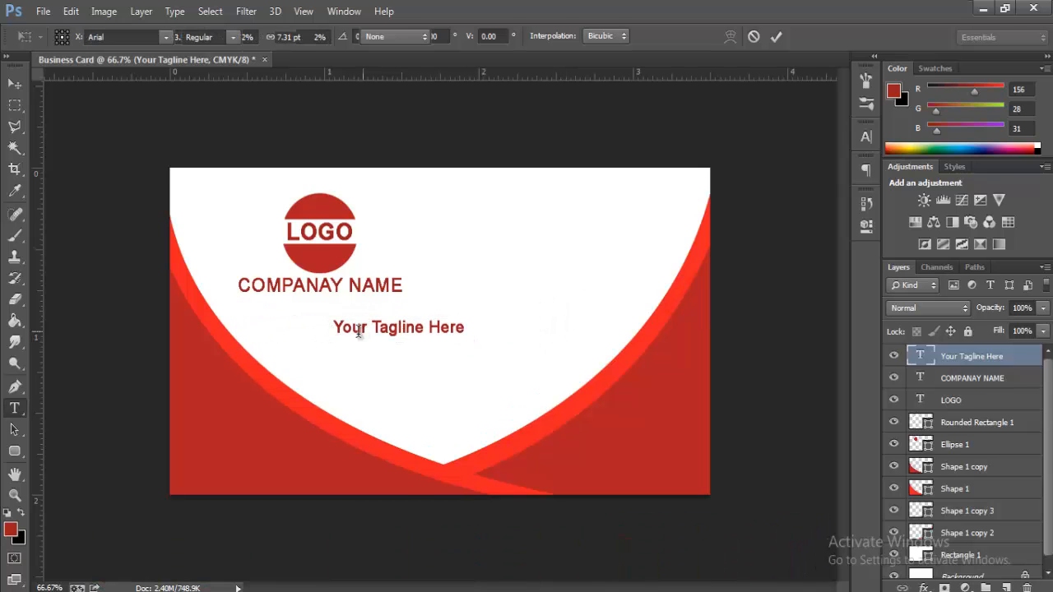
- Turn off Faux Bold for the tagline's characters after the initial "Y"
left_click_drag(345, 328, 623, 329)
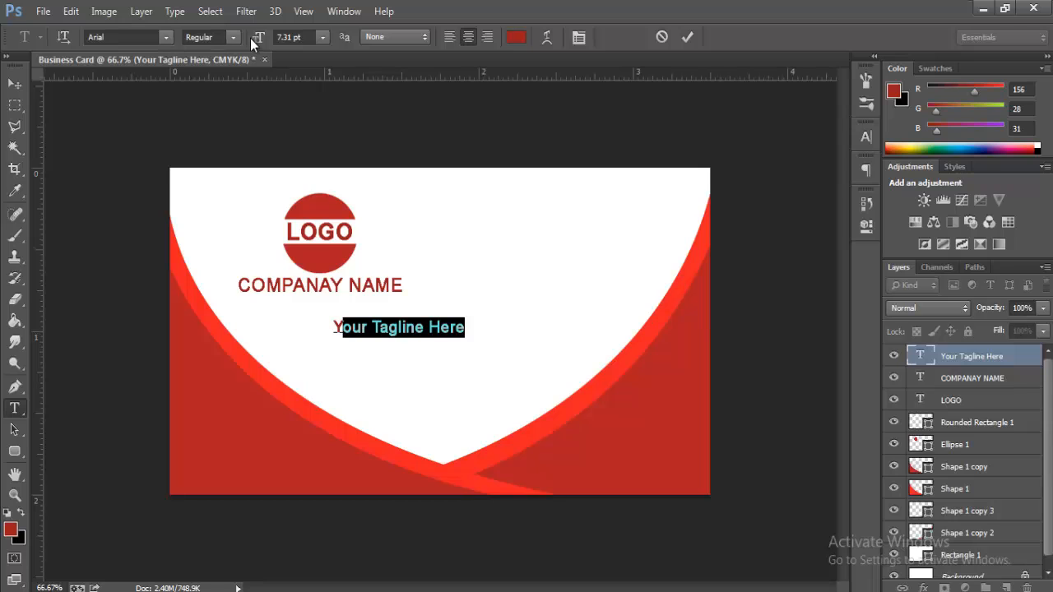
left_click(580, 41)
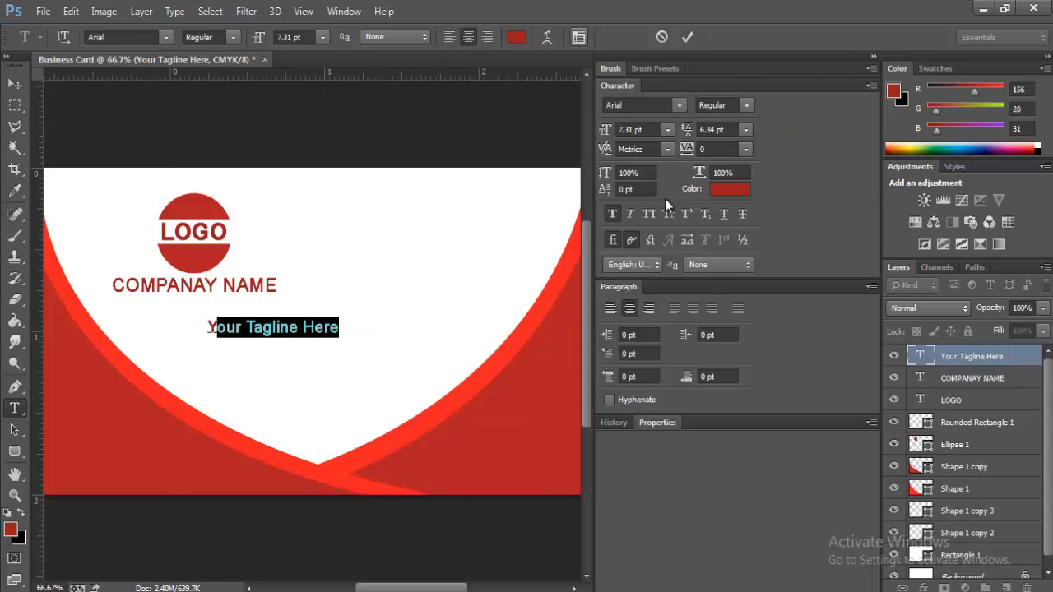
left_click(612, 218)
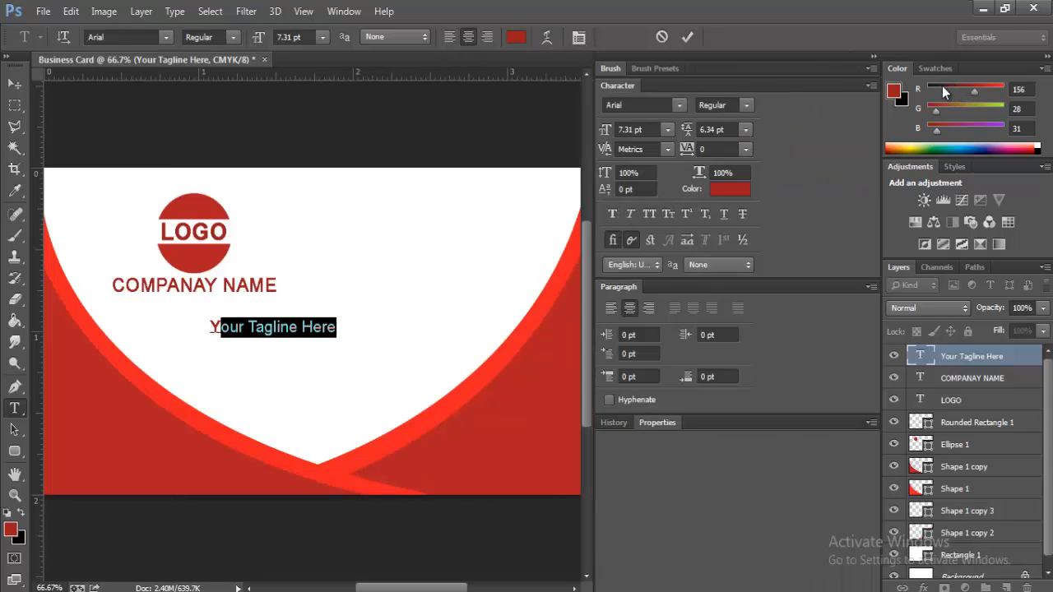
- Move the tagline text up so it sits centered directly beneath the company name
left_click(873, 60)
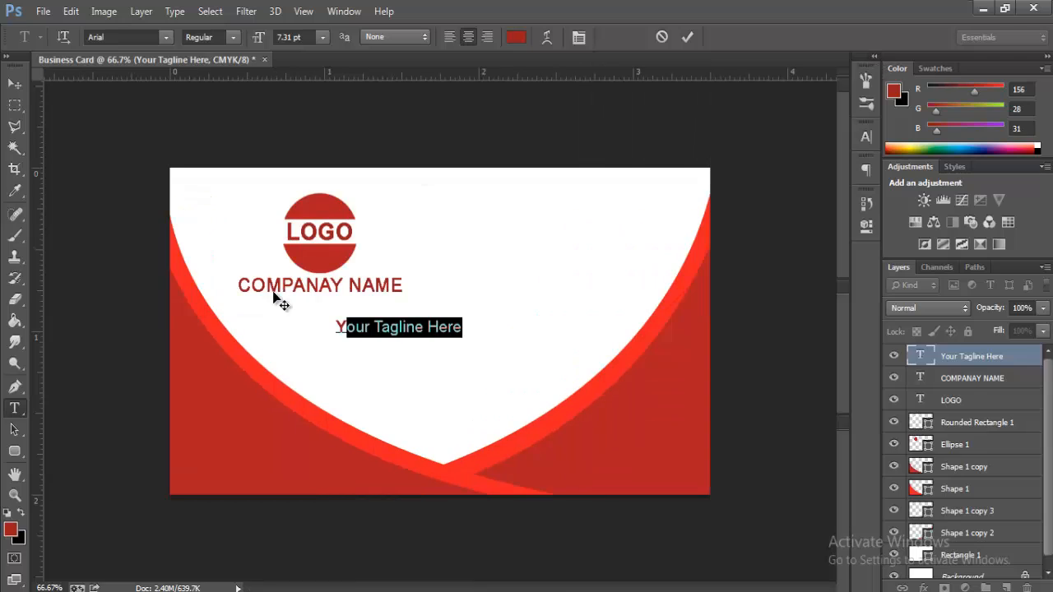
left_click(398, 329)
left_click_drag(414, 358, 343, 349)
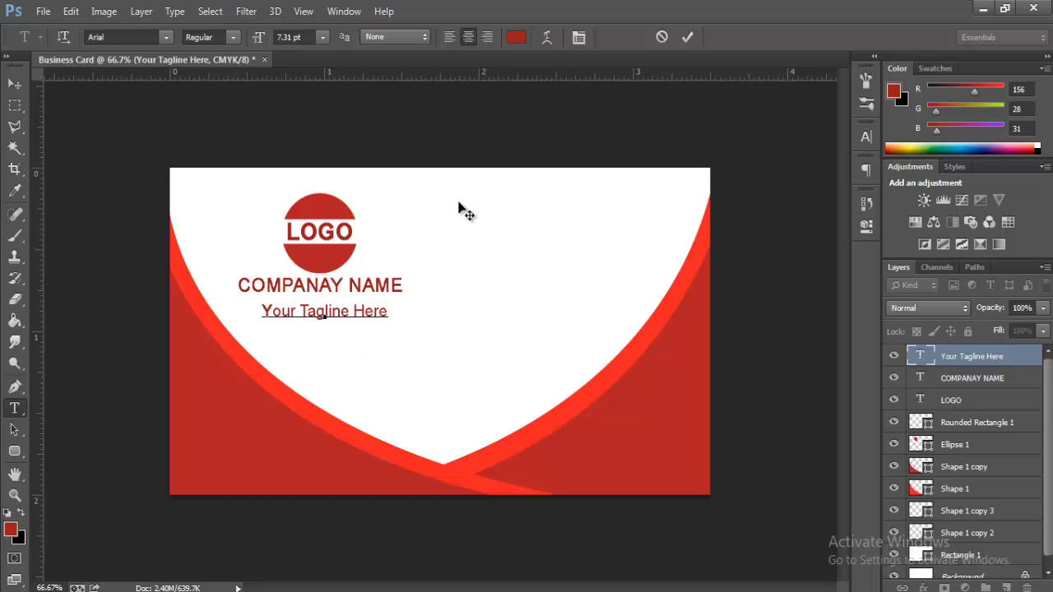
- Add the text "Your Name" in 18 pt Arial Regular and place it in the card's upper-right white area
left_click(452, 298)
type("y")
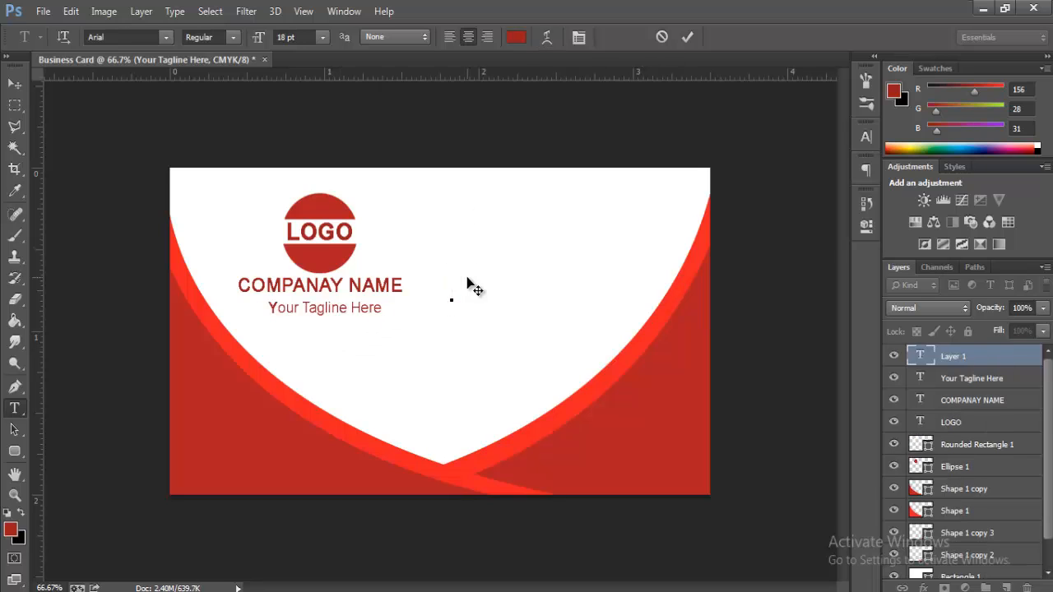
type("Your")
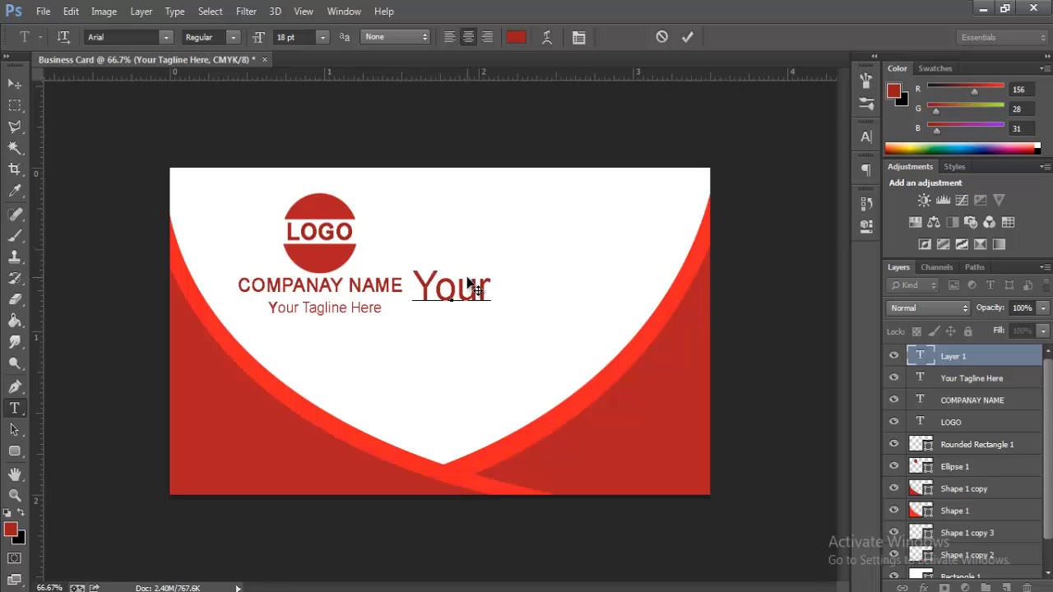
type(" Name")
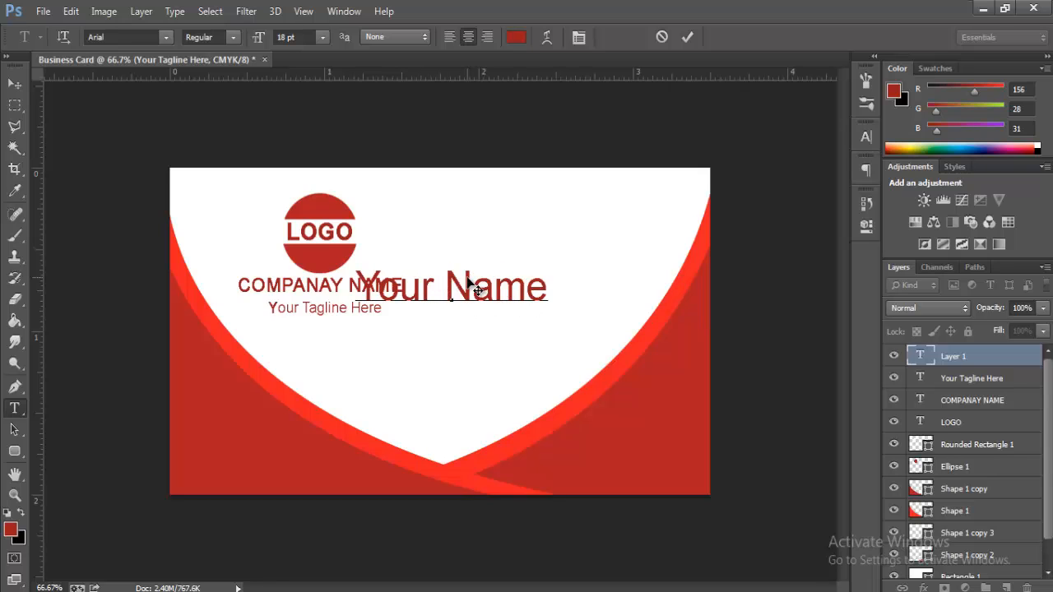
left_click_drag(483, 373, 594, 315)
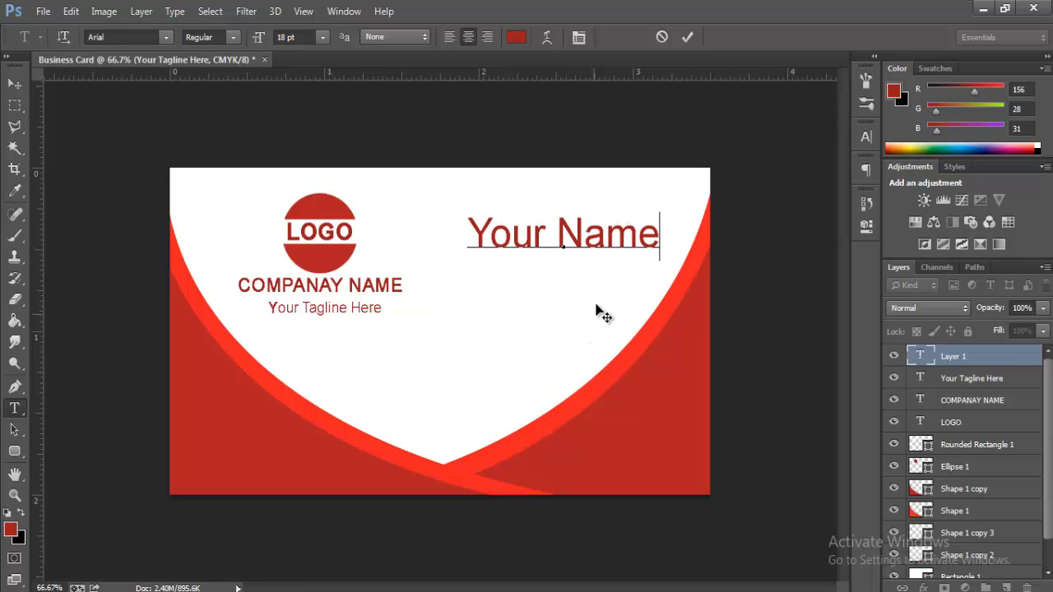
- Scale the "Your Name" text down to about 12.14 pt with Free Transform and shift it up slightly
left_click(82, 15)
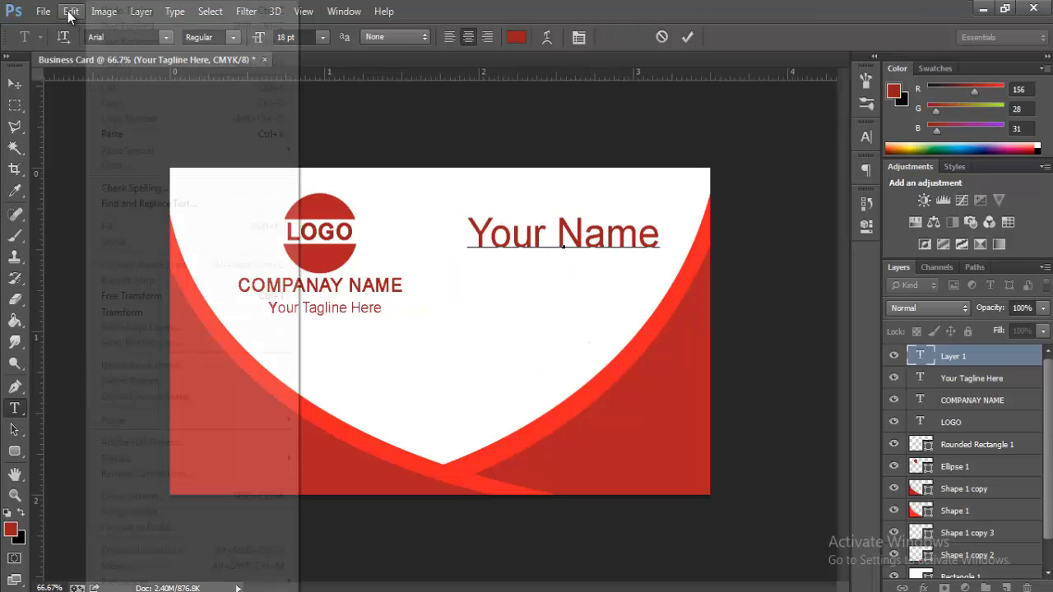
left_click(250, 295)
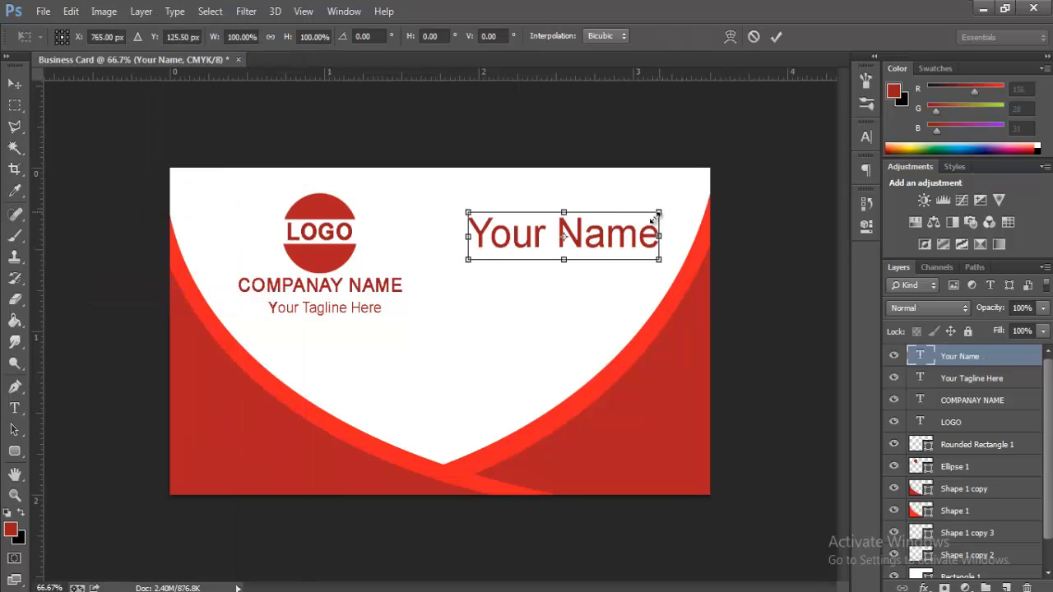
mouse_move(657, 214)
left_mouse_down()
mouse_move(638, 217)
mouse_move(650, 232)
mouse_move(637, 217)
mouse_move(675, 212)
left_mouse_up()
key("ctrl+z")
key("Return")
- Recolor the whole "Your Name" text black by swapping the foreground and background colors
left_click_drag(503, 213, 721, 199)
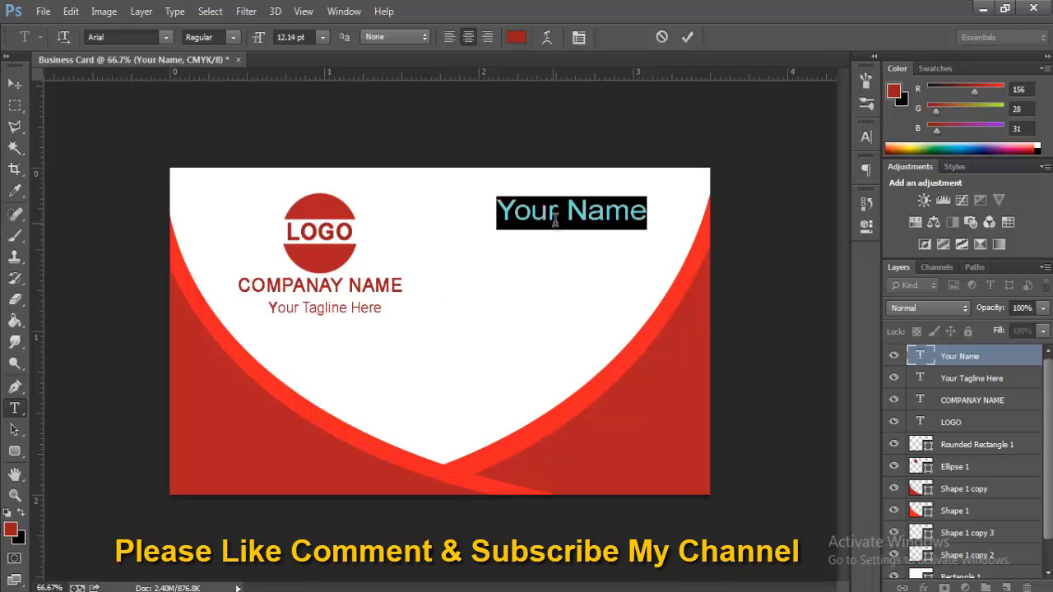
left_click(22, 514)
left_click(589, 205)
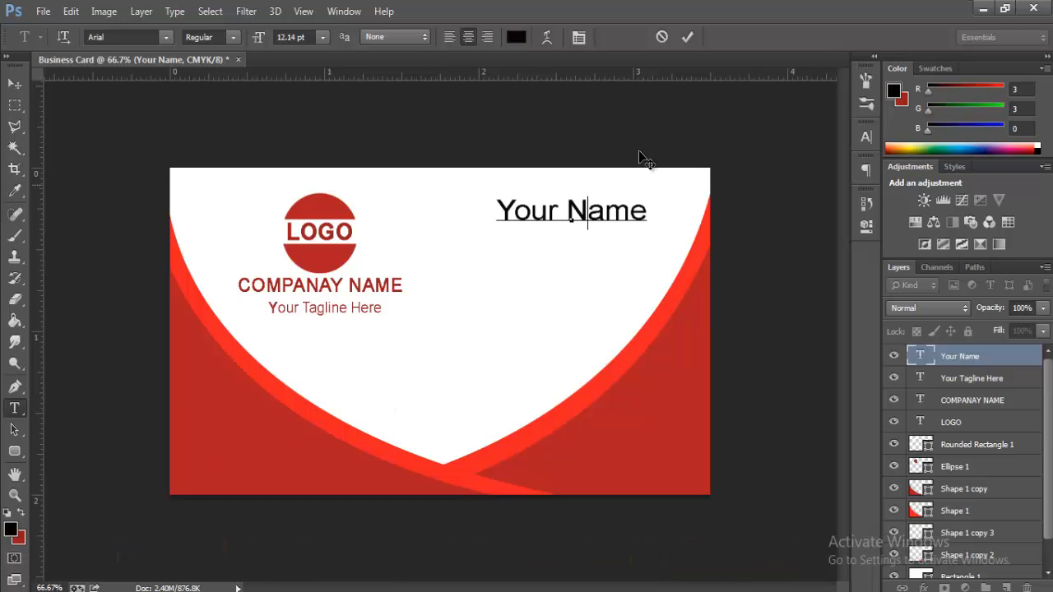
left_click(689, 38)
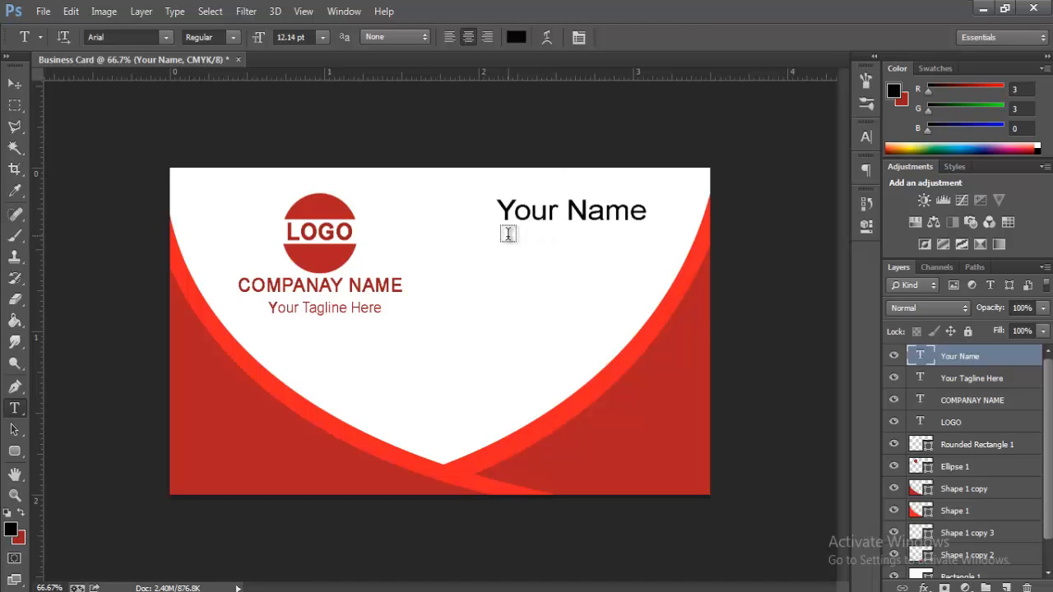
left_click(548, 201)
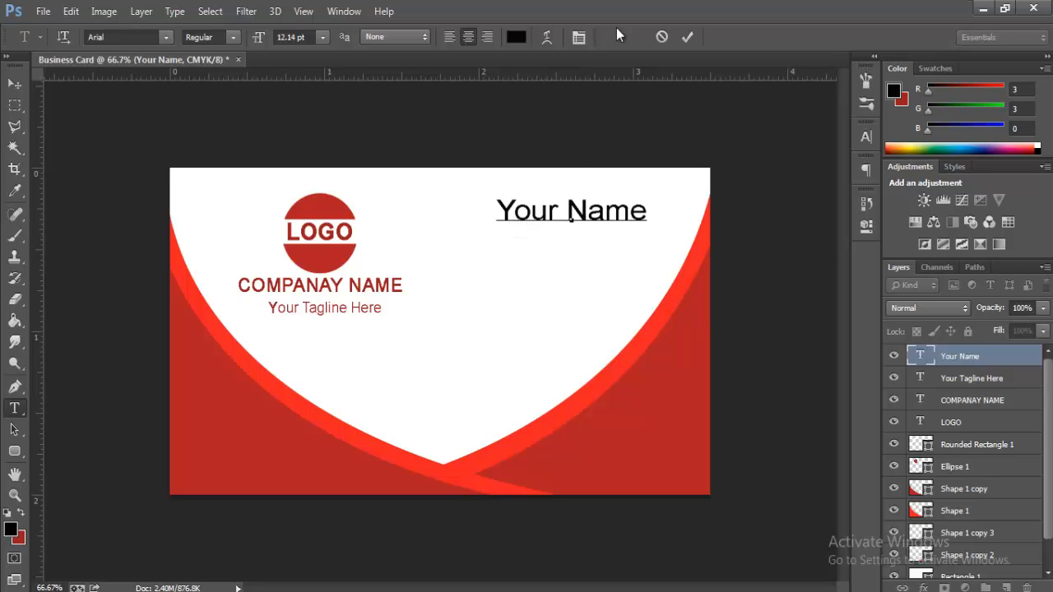
left_click(688, 37)
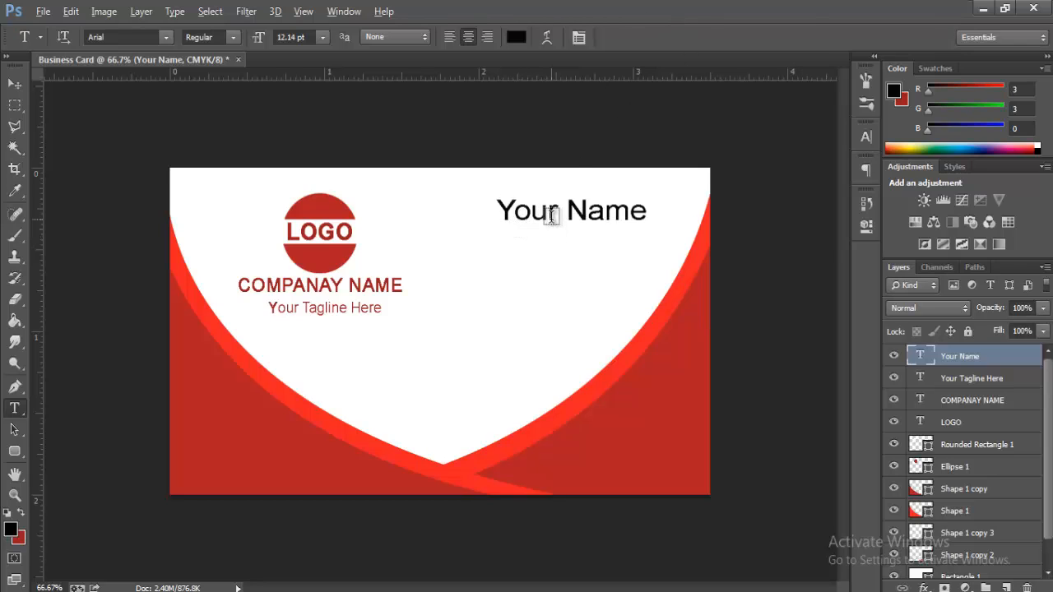
- Add the text "Position" in black 18 pt Arial Regular below "Your Name"
left_click(512, 247)
type("P")
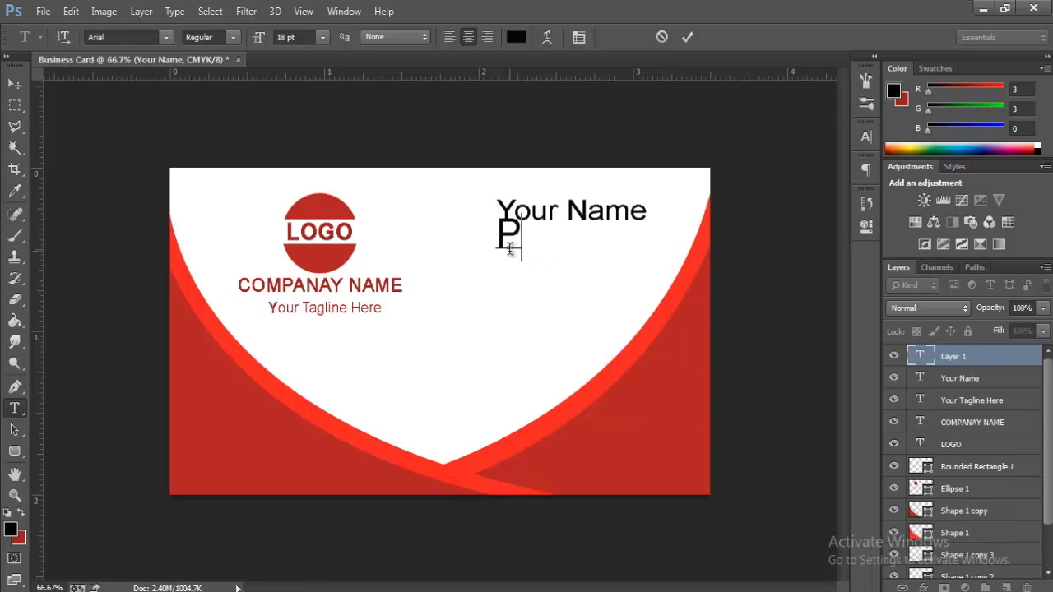
type("o")
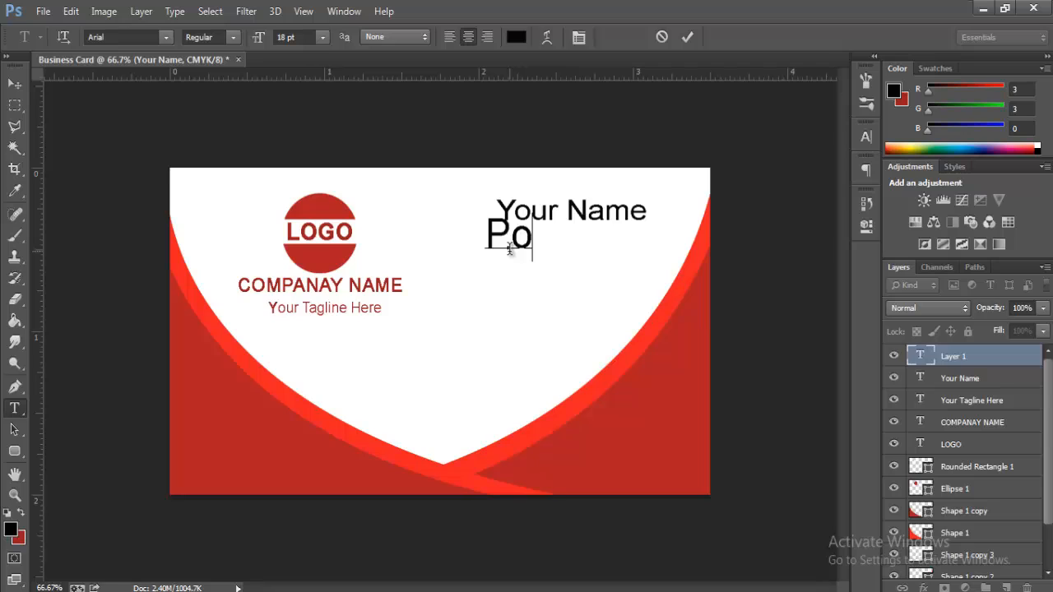
type("si")
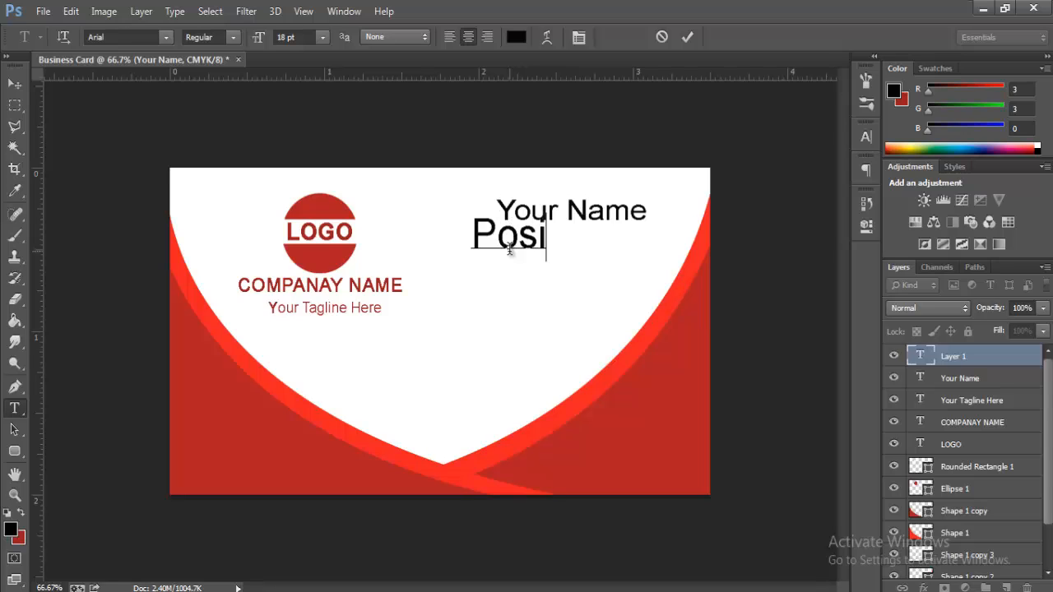
key("BackSpace")
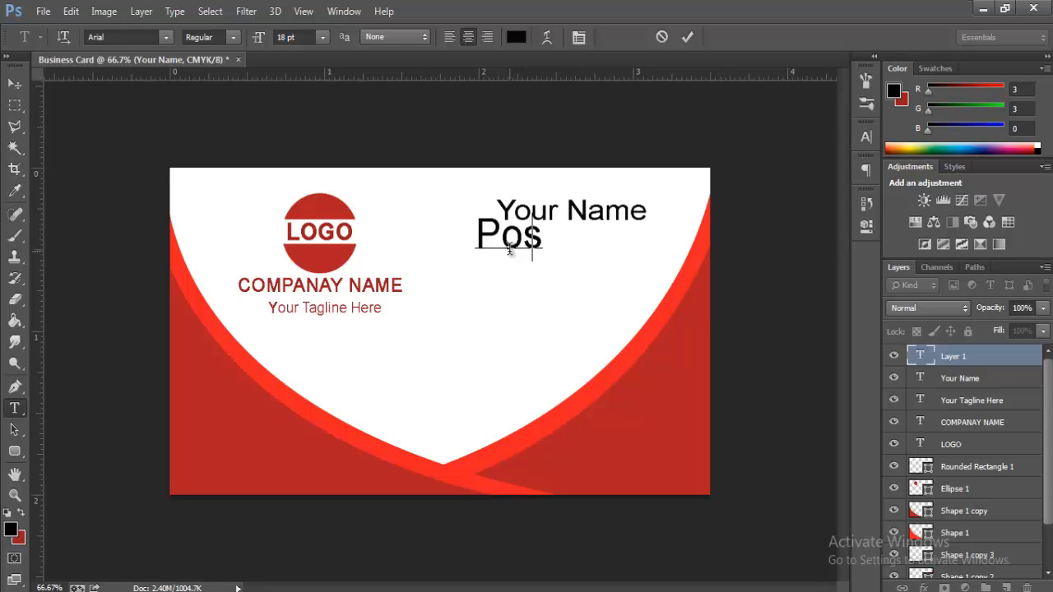
key("BackSpace")
type("ci")
key("BackSpace")
key("BackSpace")
type("si")
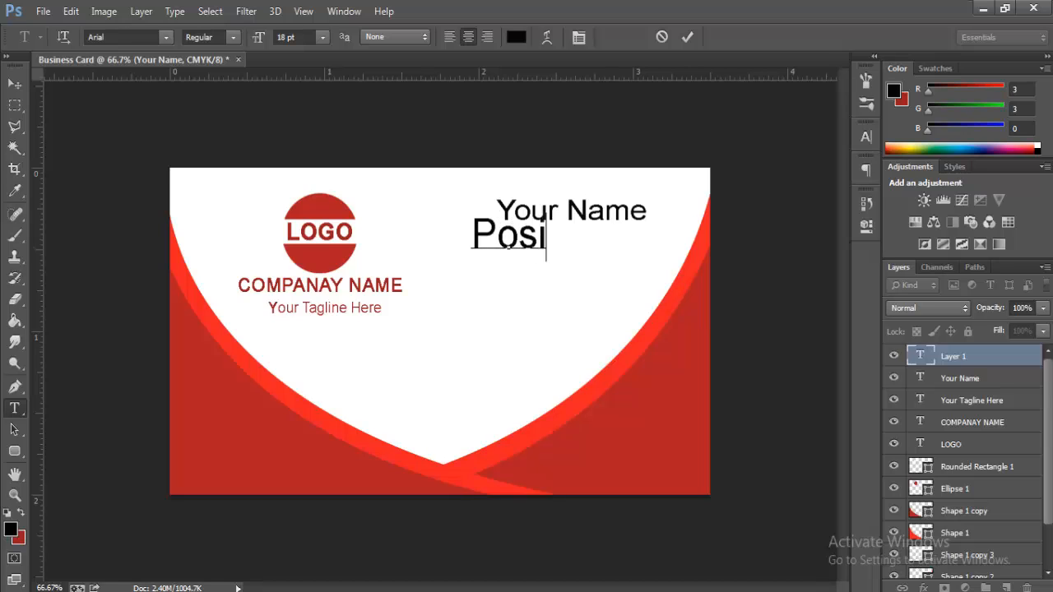
type("tion")
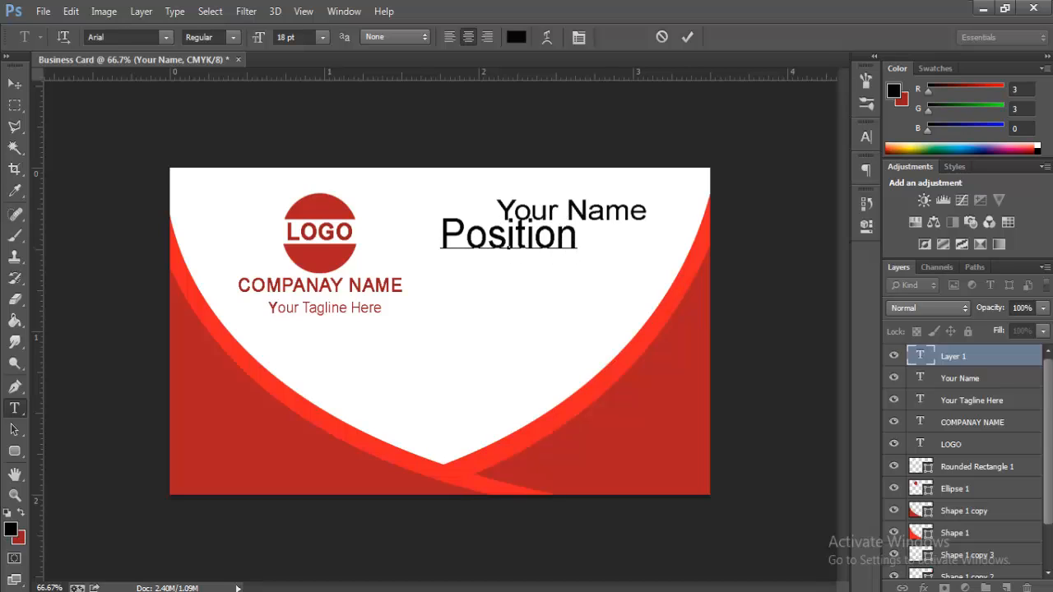
left_click(687, 39)
- Scale the "Position" text to about 39.63% with Free Transform and nudge it into place just under "Your Name"
left_click(71, 11)
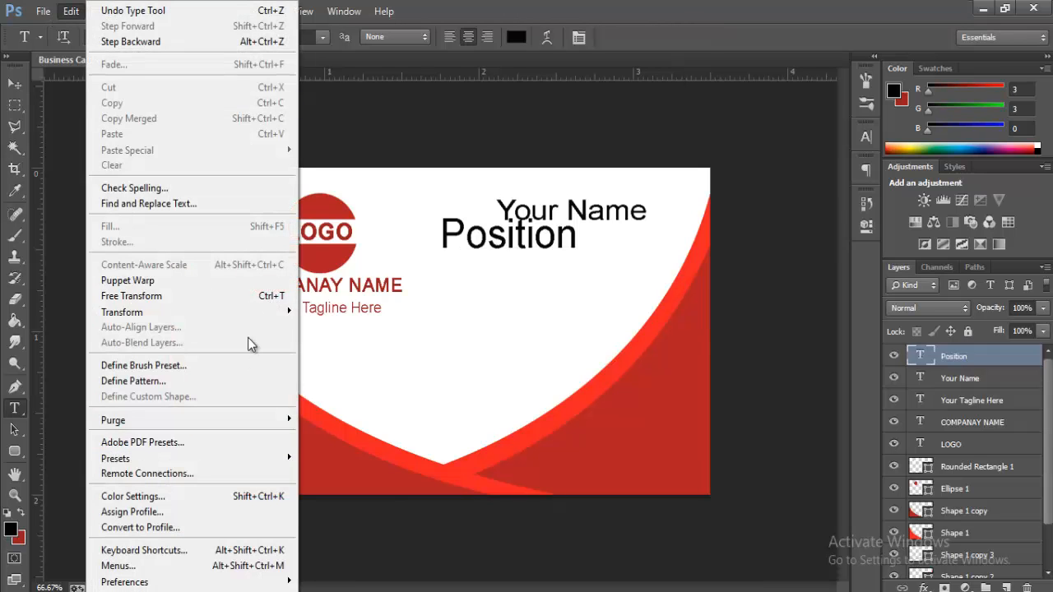
left_click(256, 297)
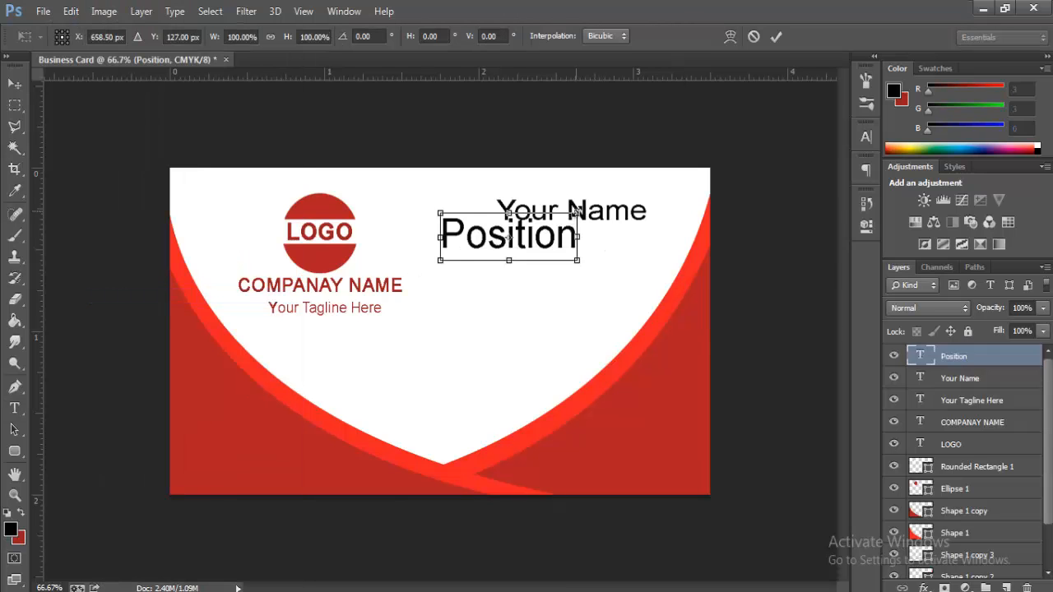
left_click_drag(577, 212, 547, 244)
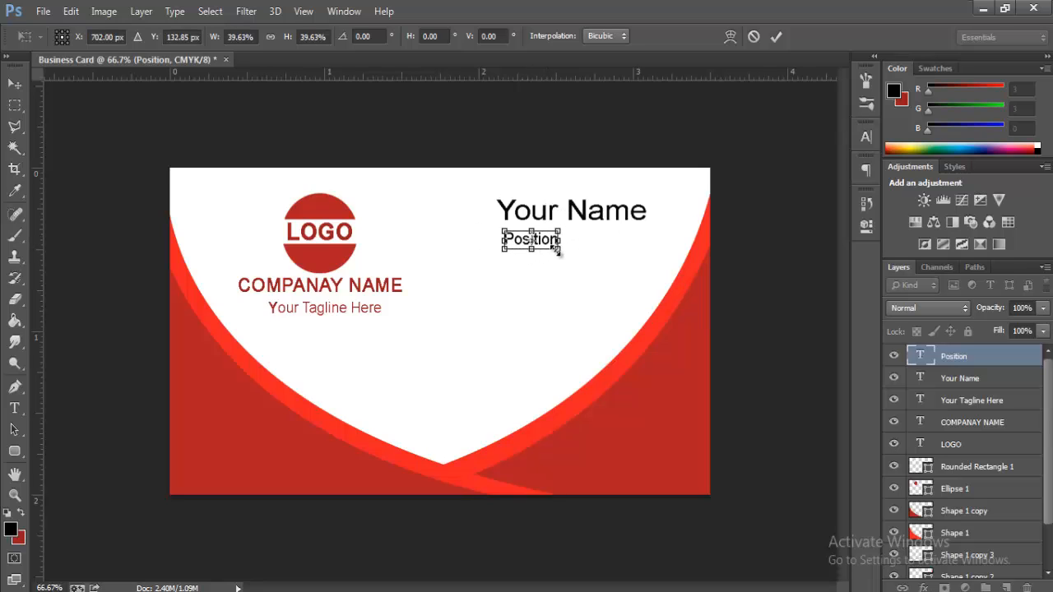
key("Up")
key("Up")
key("Up")
key("Right")
key("Right")
key("Right")
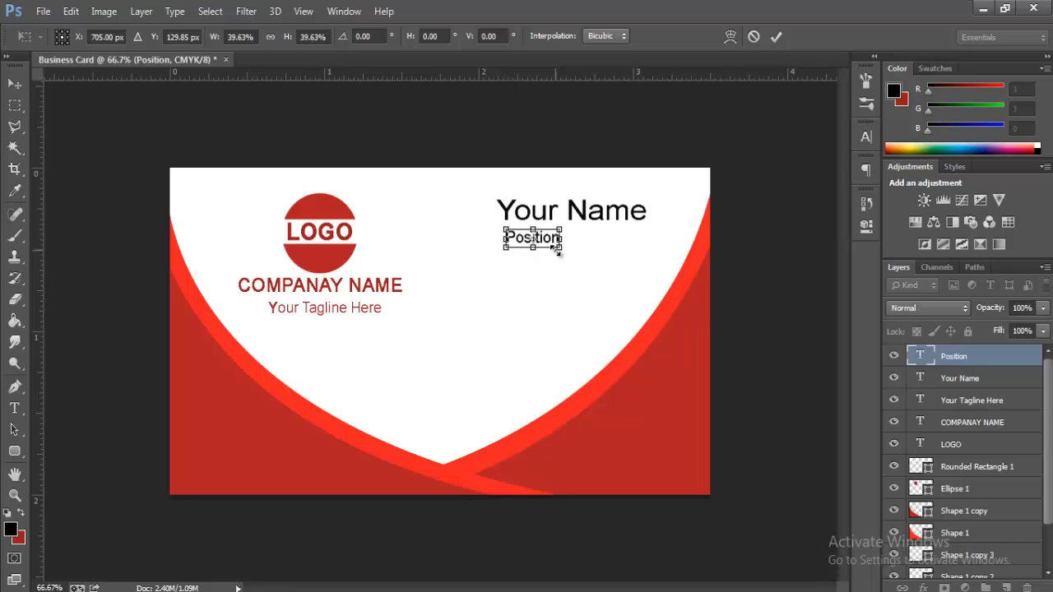
key("Return")
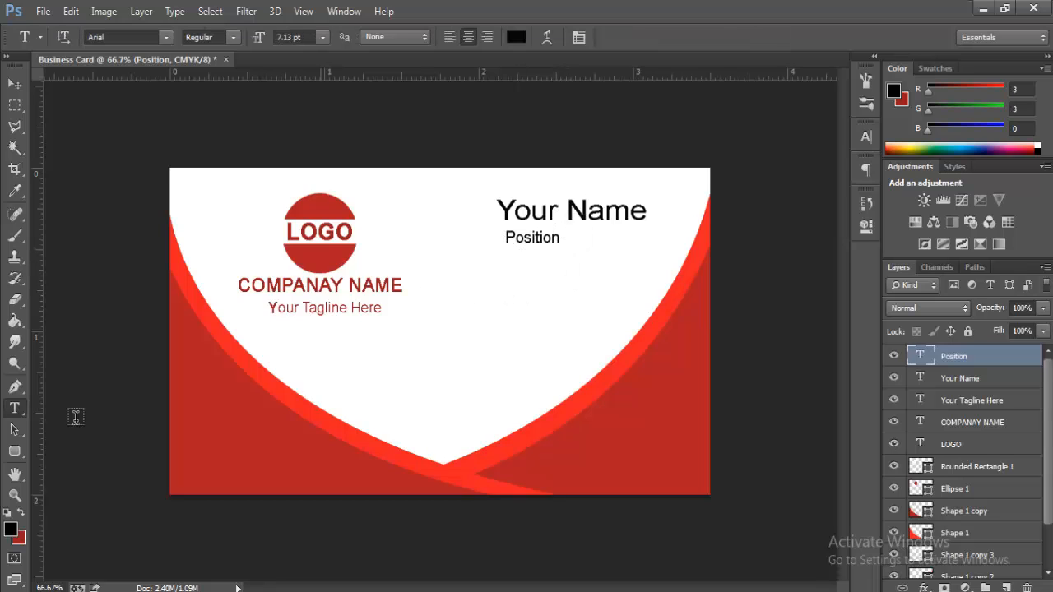
- Draw a small circle of about 56 by 53 px below the "Position" text with the Ellipse tool
left_click(14, 451)
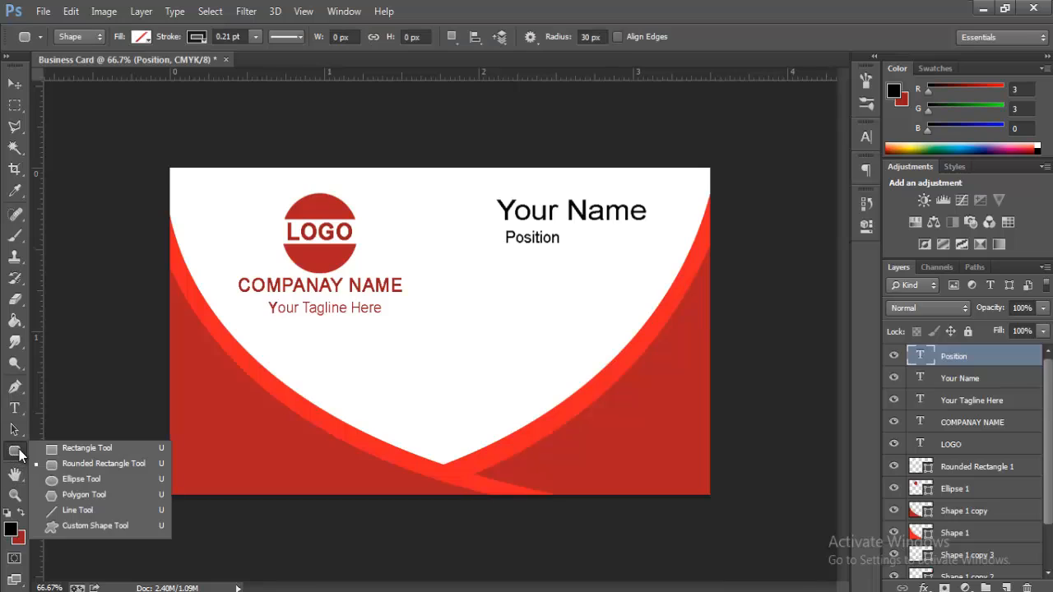
left_click(76, 478)
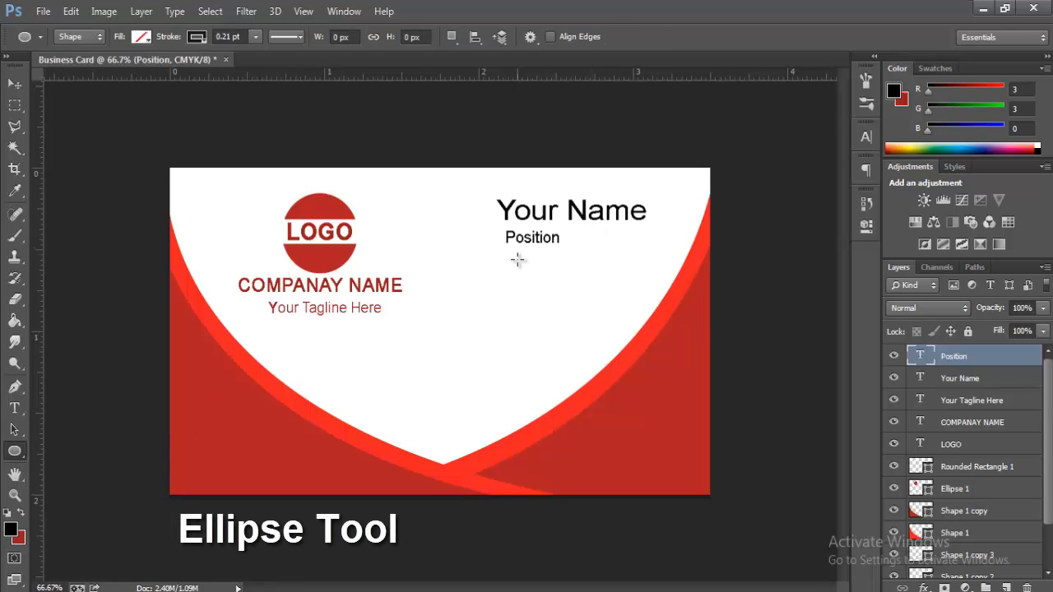
left_click_drag(503, 262, 516, 282)
left_click_drag(532, 286, 532, 289)
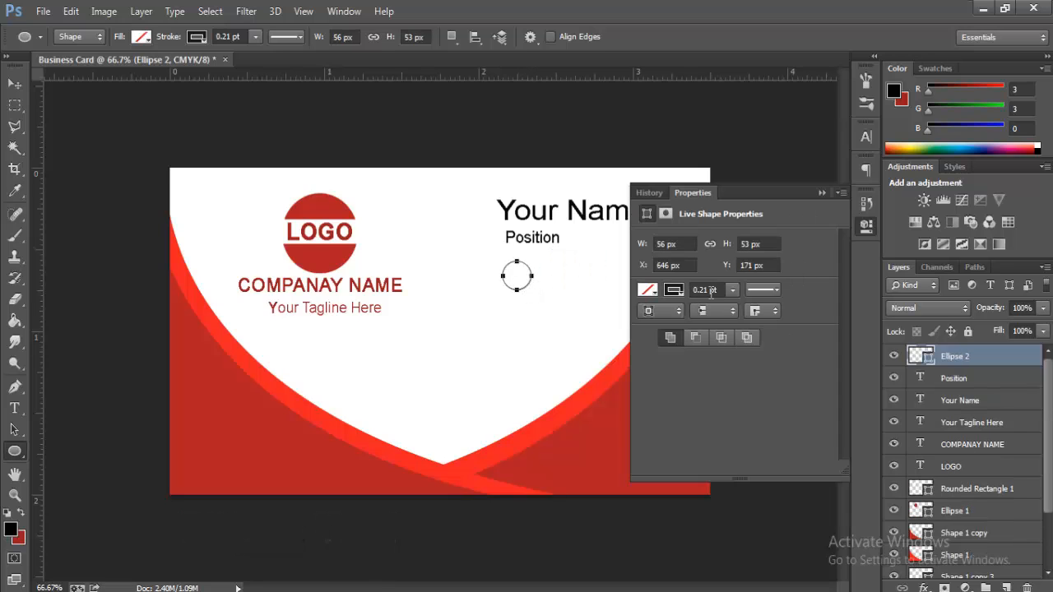
- Fill the small circle below "Position" with solid green
left_click(649, 290)
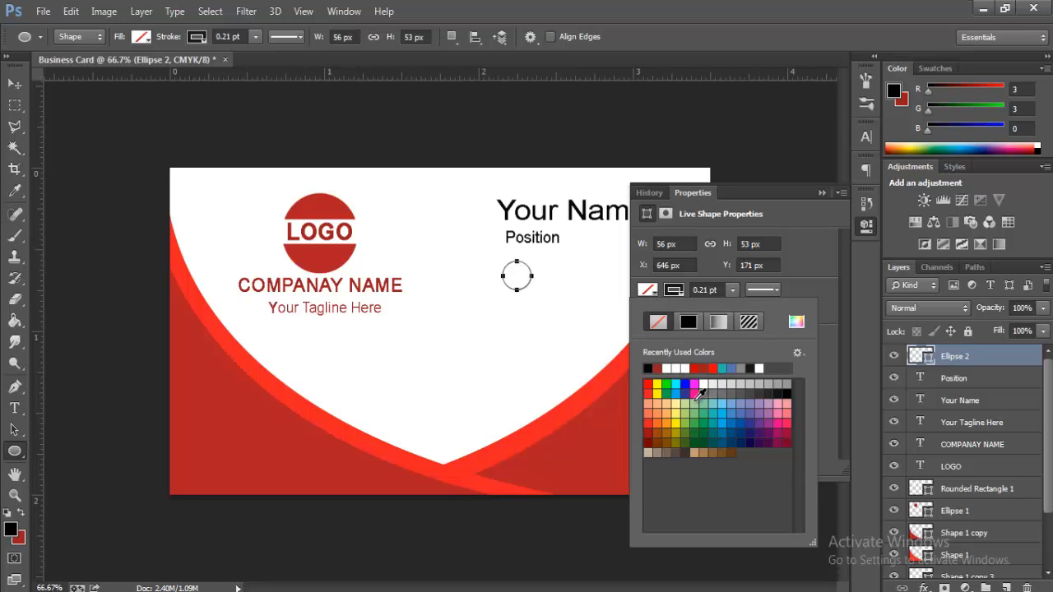
left_click(674, 385)
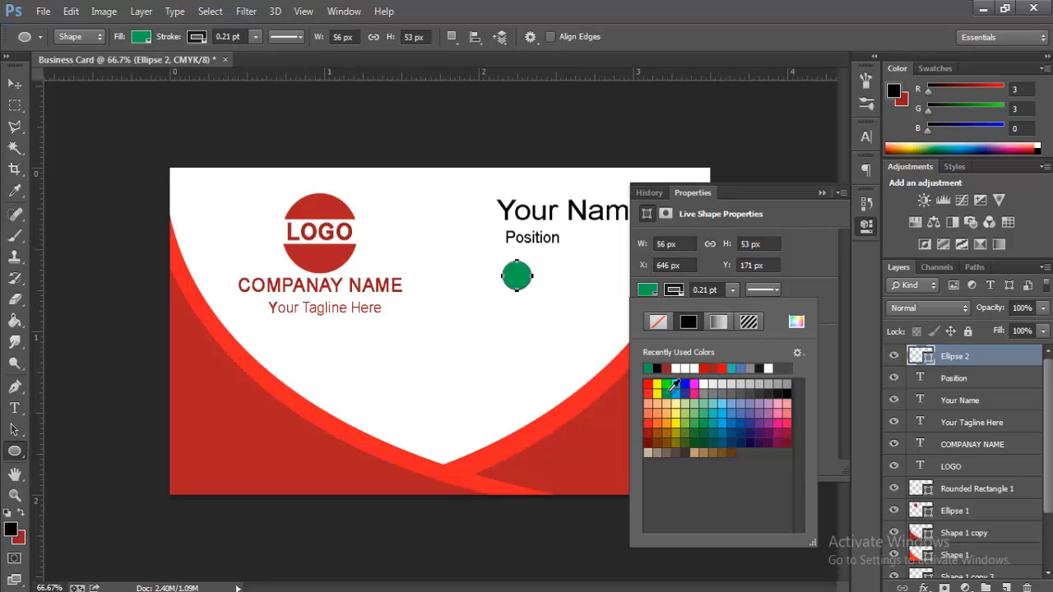
left_click(821, 194)
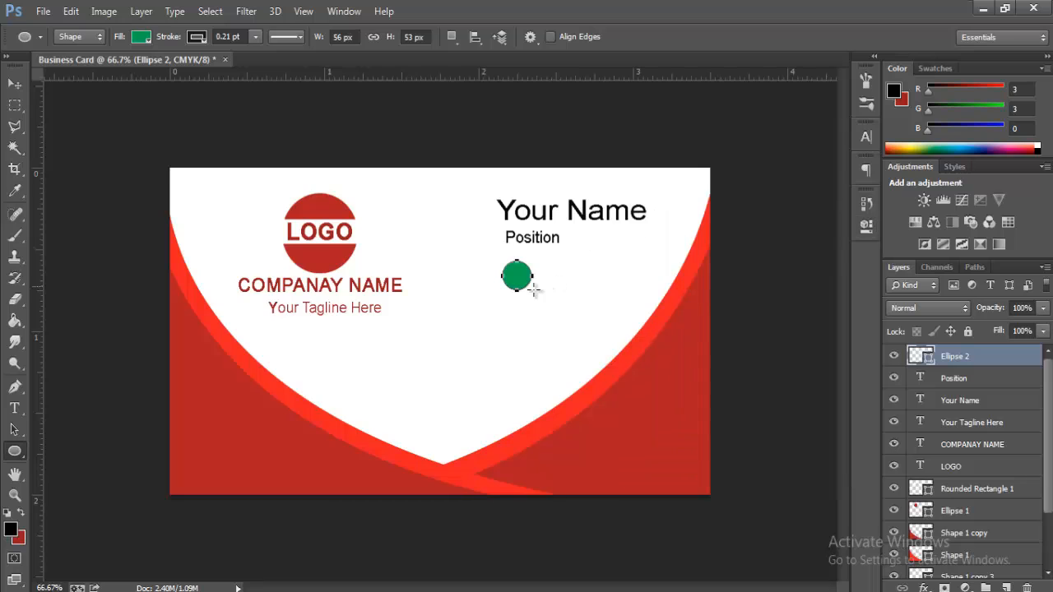
- Shift the green circle slightly left and scale it down to about 70% with Free Transform
left_click(14, 84)
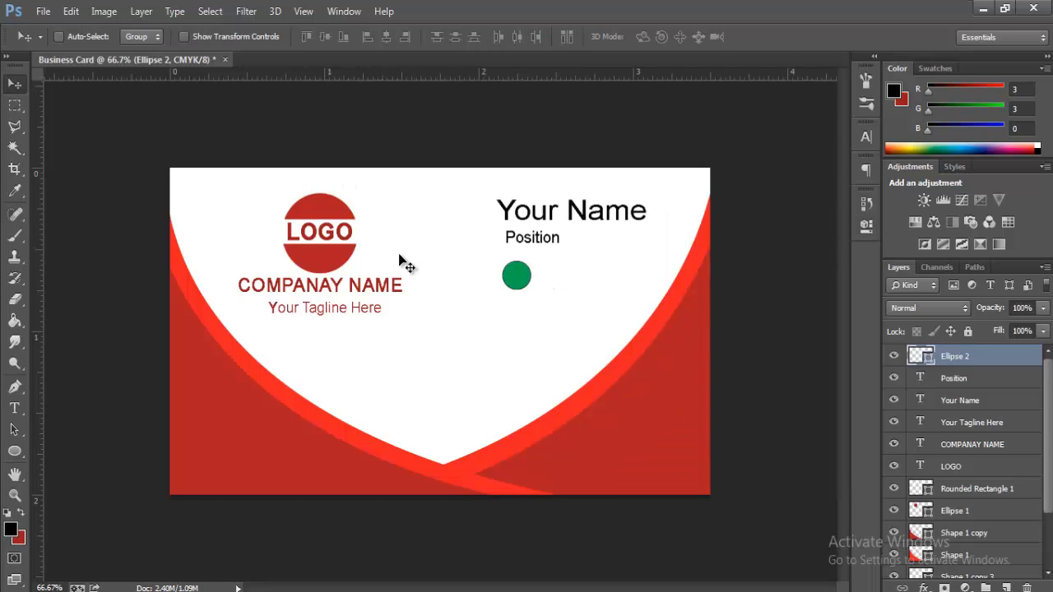
mouse_move(508, 272)
left_mouse_down()
mouse_move(499, 255)
mouse_move(502, 273)
left_mouse_up()
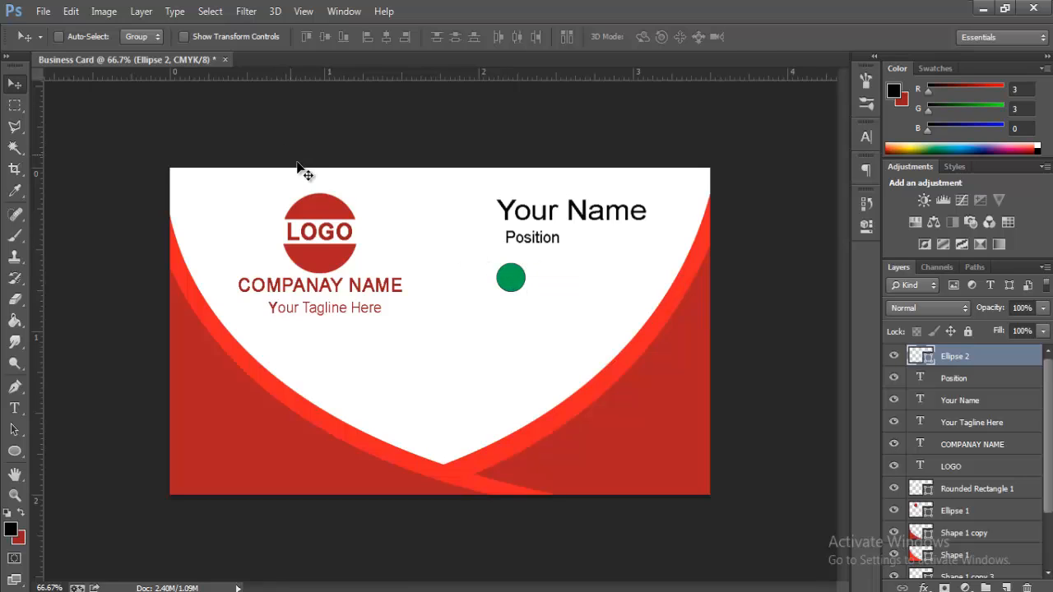
key("ctrl+t")
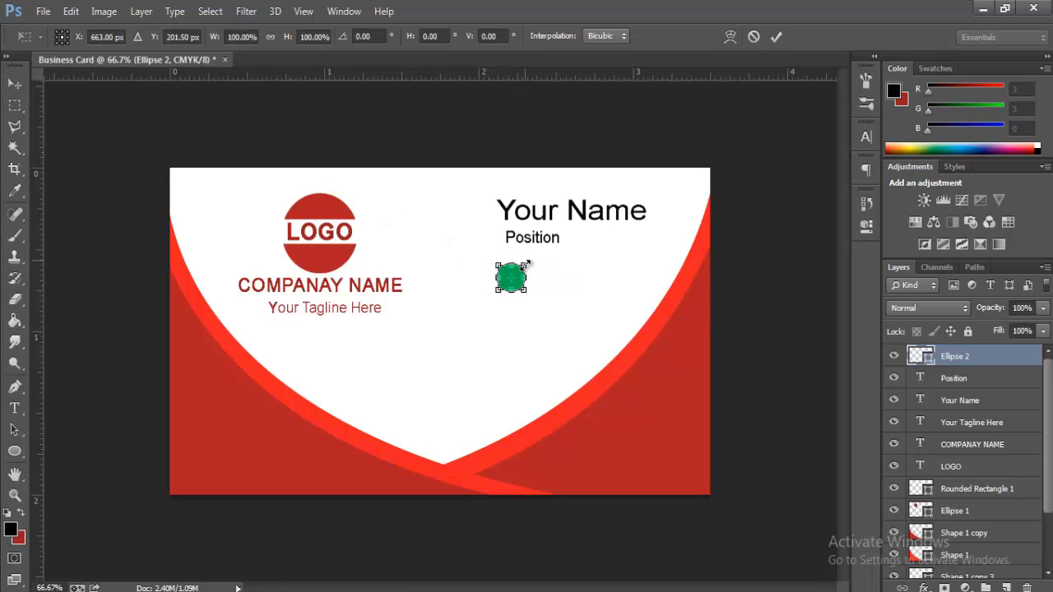
left_click_drag(527, 262, 527, 265)
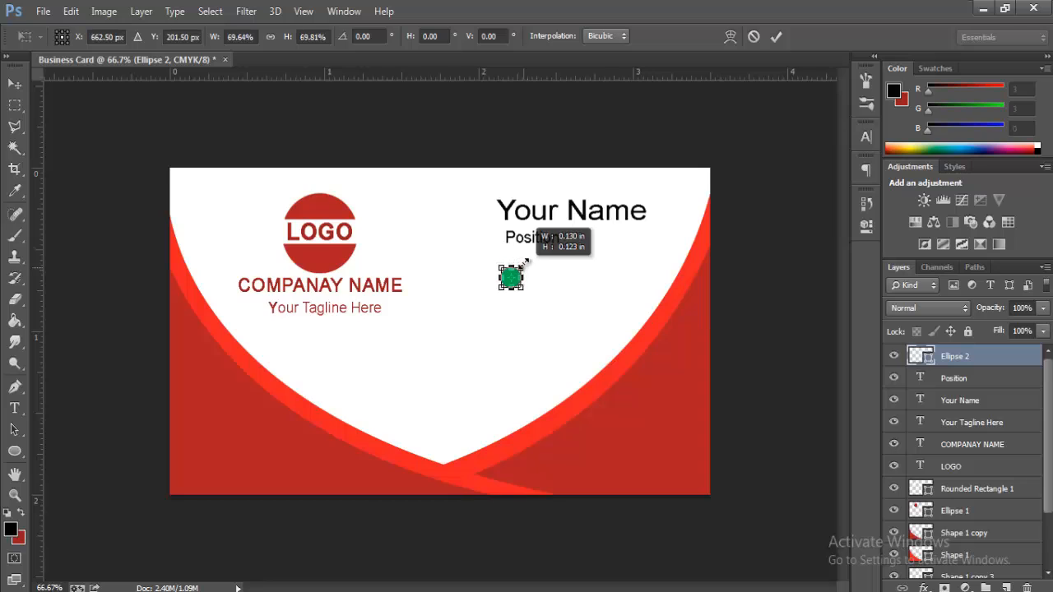
key("Return")
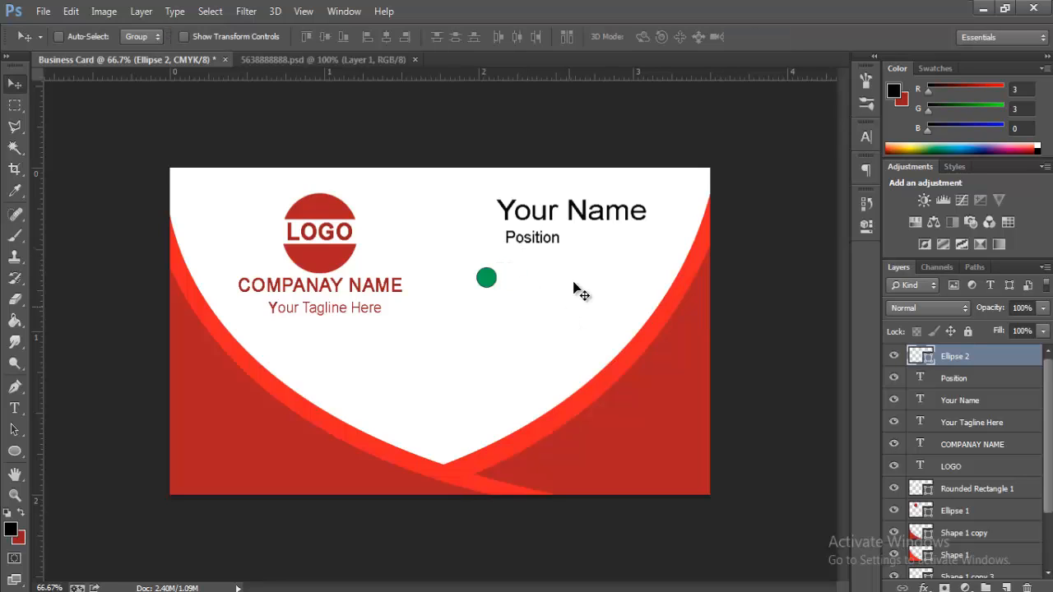
- Copy the black phone icon from the icons document into the Business Card document, near the green circle
left_click(299, 59)
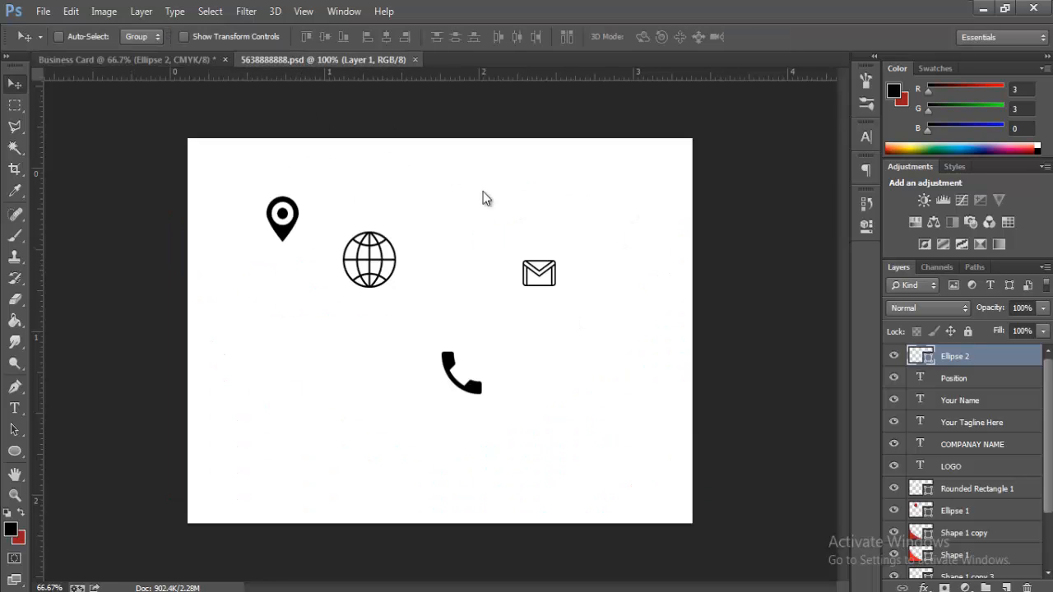
right_click(453, 367)
left_click(475, 367)
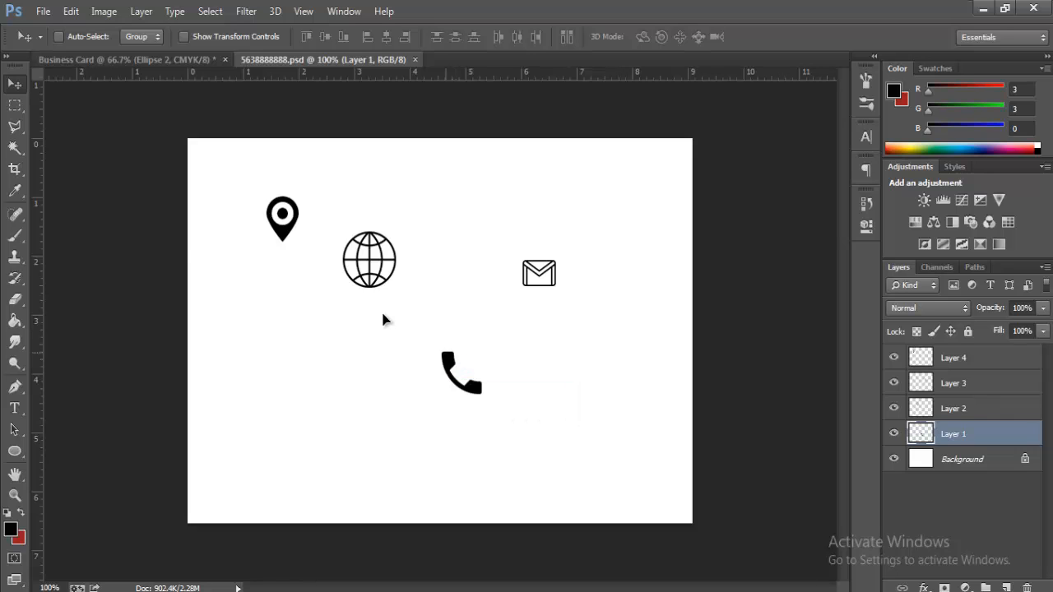
left_click_drag(381, 310, 494, 283)
key("ctrl+plus")
key("ctrl+plus")
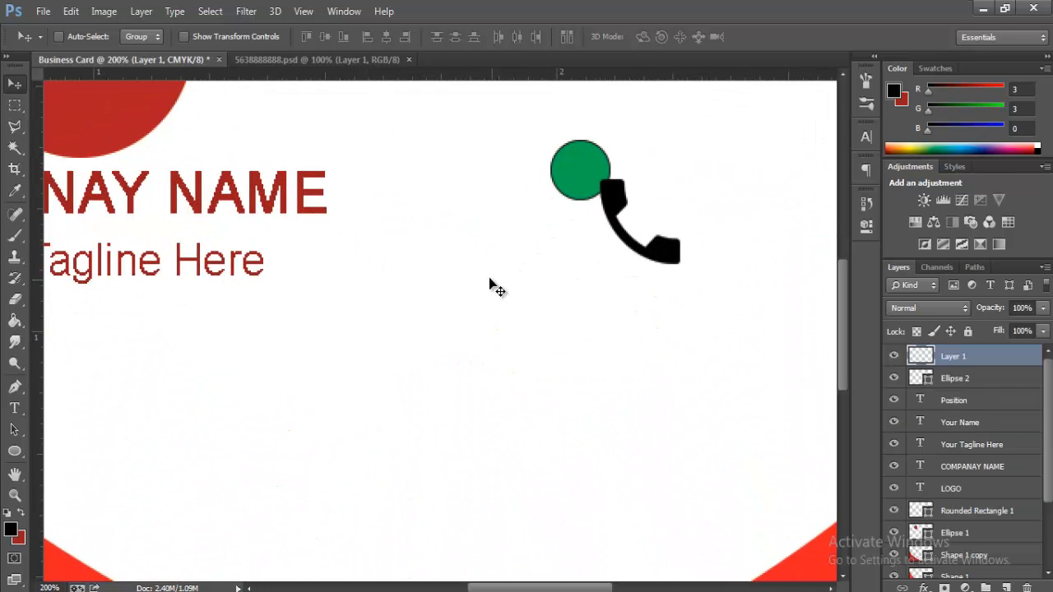
- Move the phone icon onto the green circle and scale it down with Free Transform to fit inside
left_click_drag(675, 365, 631, 355)
key("ctrl+t")
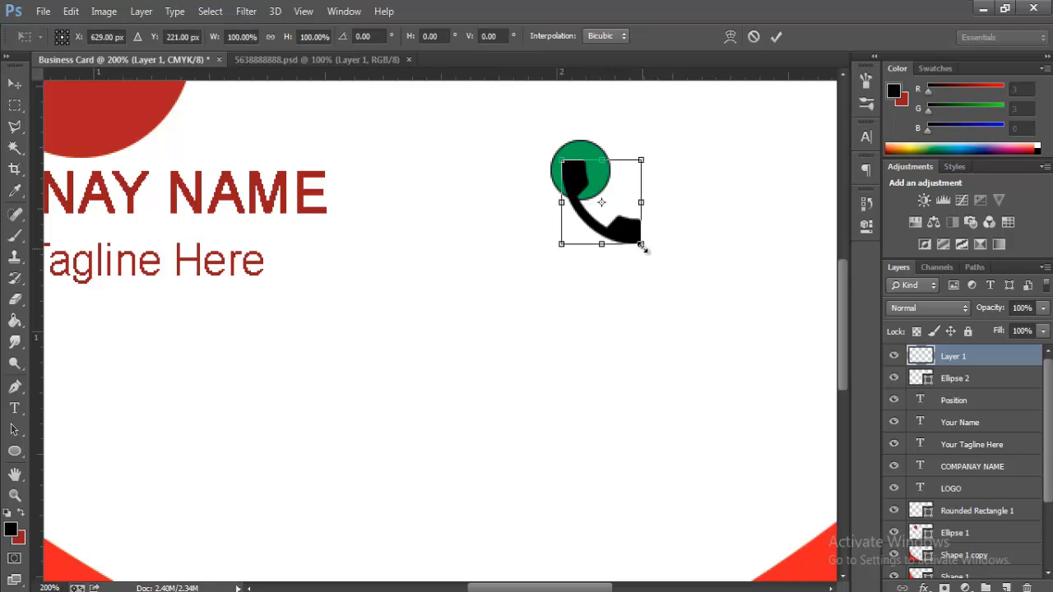
left_click_drag(641, 243, 595, 188)
key("Return")
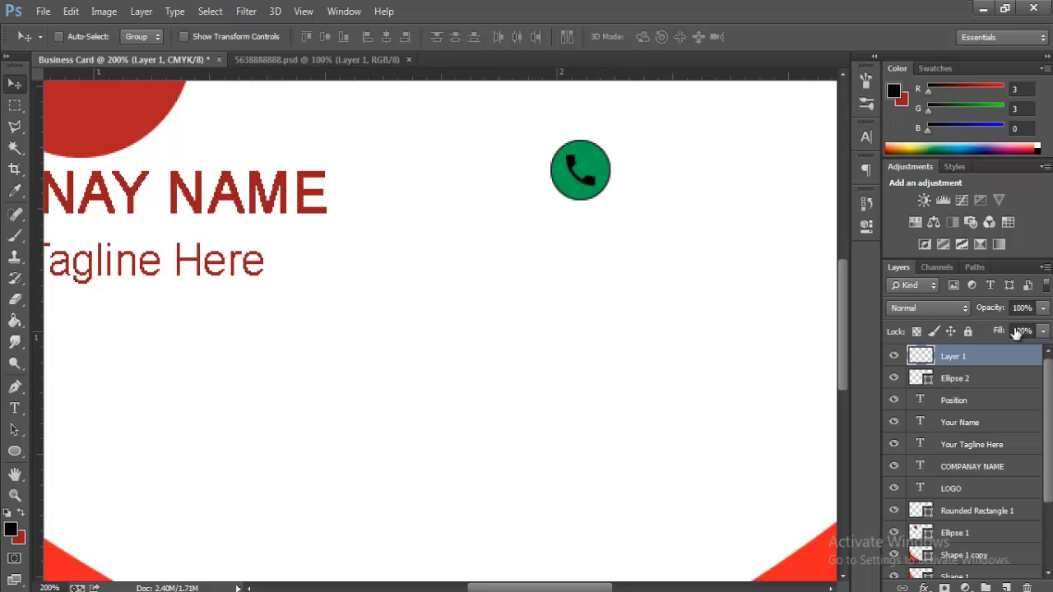
- Add a Color Overlay effect to the phone icon layer in its blending options
right_click(971, 356)
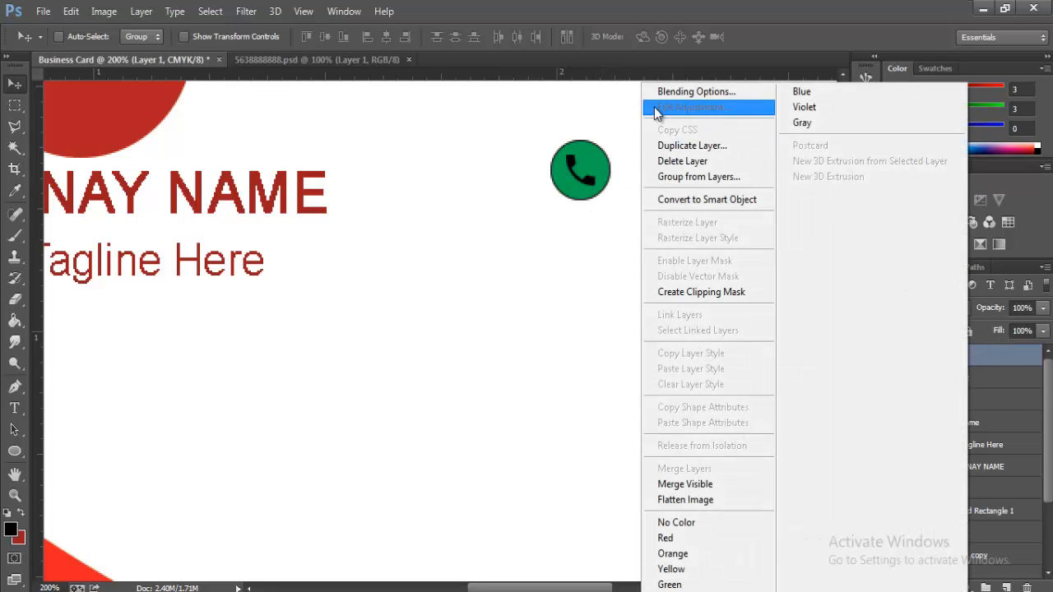
left_click(704, 91)
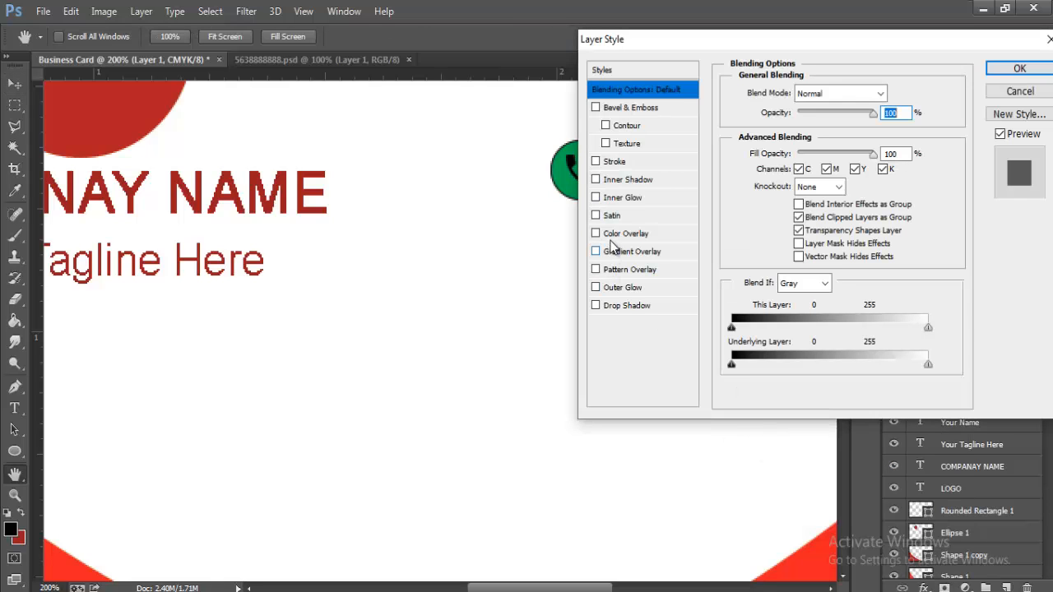
left_click(613, 235)
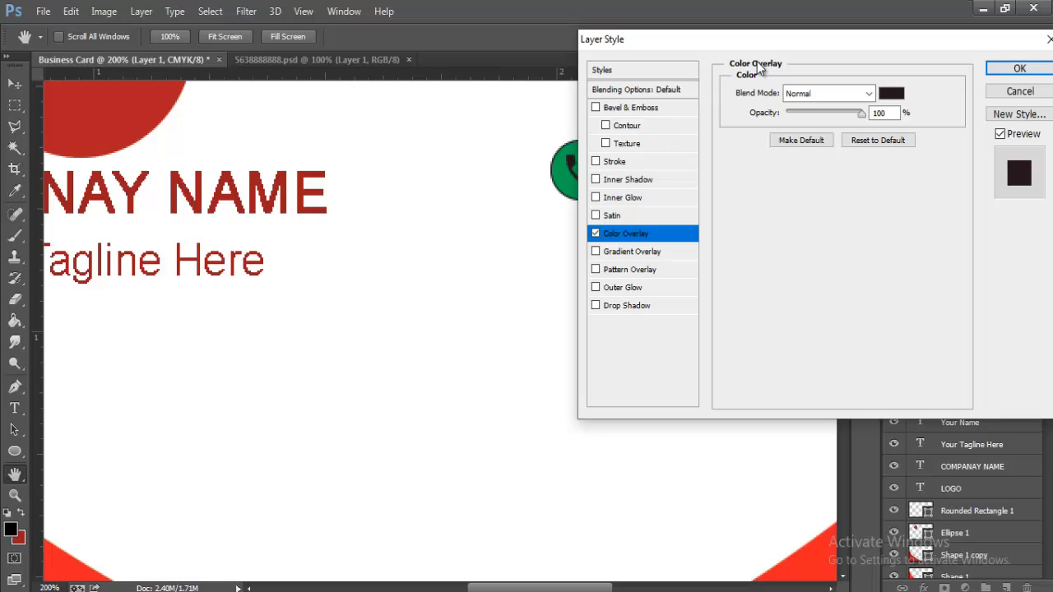
left_click_drag(764, 39, 579, 176)
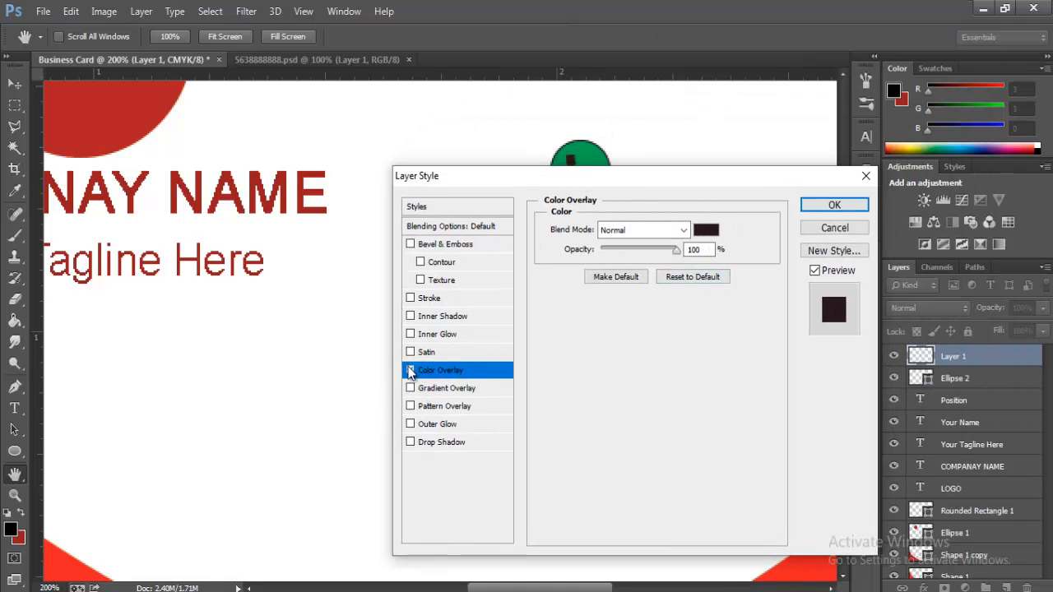
left_click(411, 371)
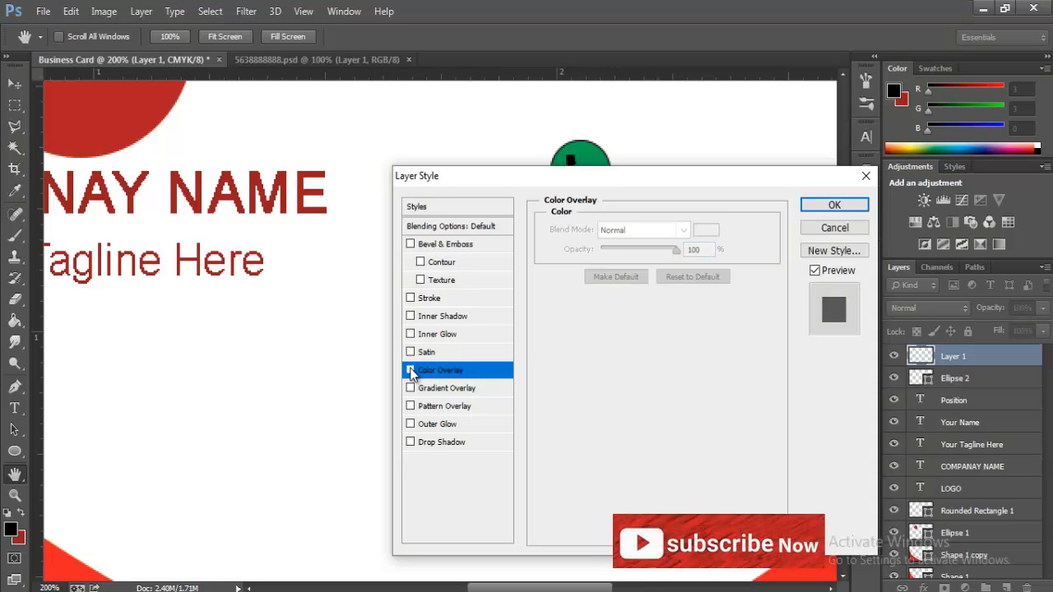
left_click(411, 371)
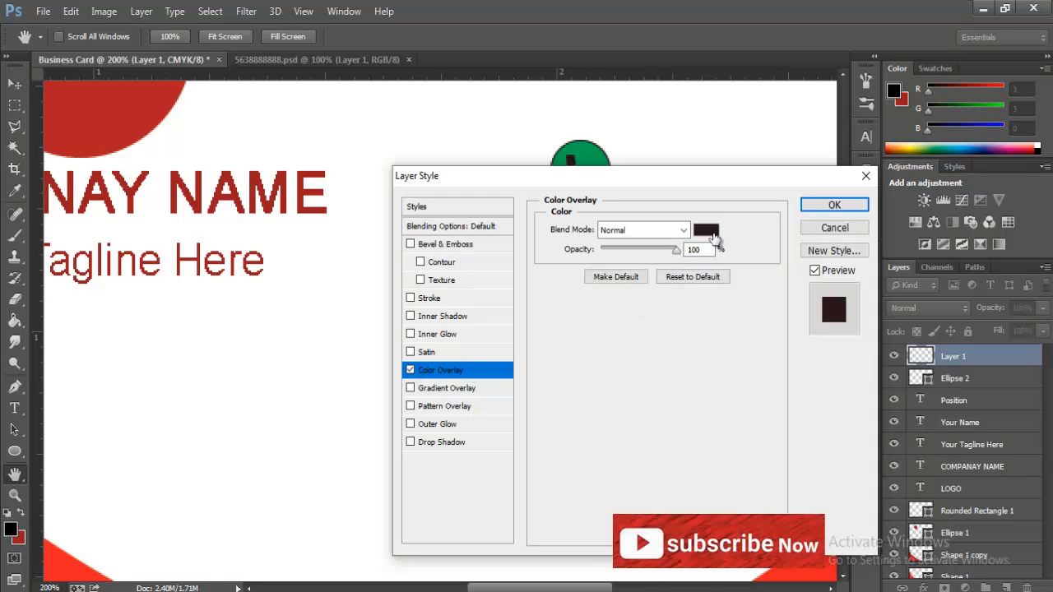
- Set the phone icon's overlay color to white and apply the layer style
left_click(706, 231)
left_click(638, 128)
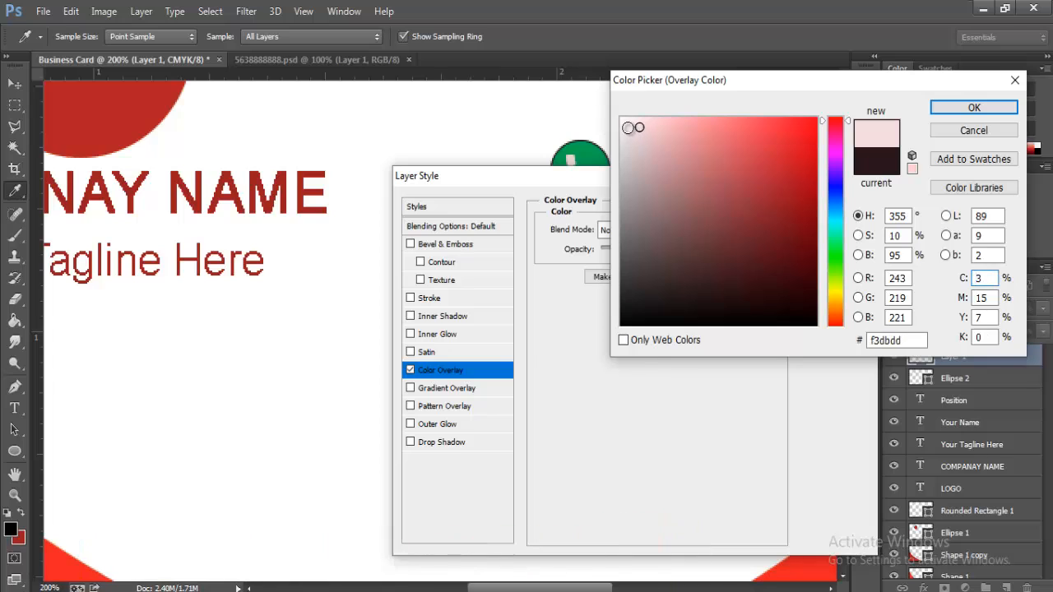
left_click_drag(639, 128, 620, 117)
left_click(974, 108)
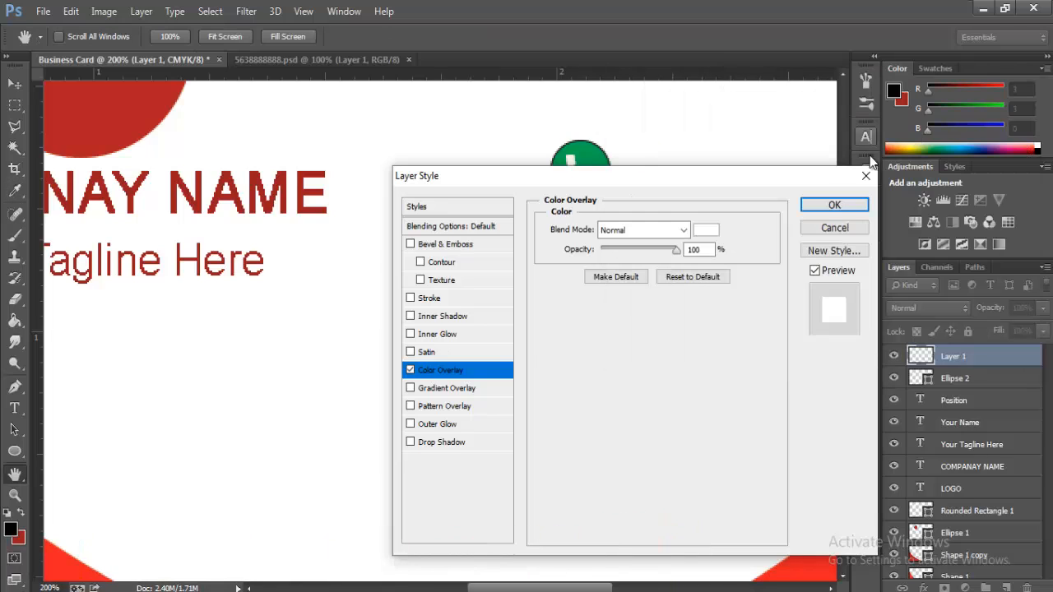
left_click(836, 206)
key("v")
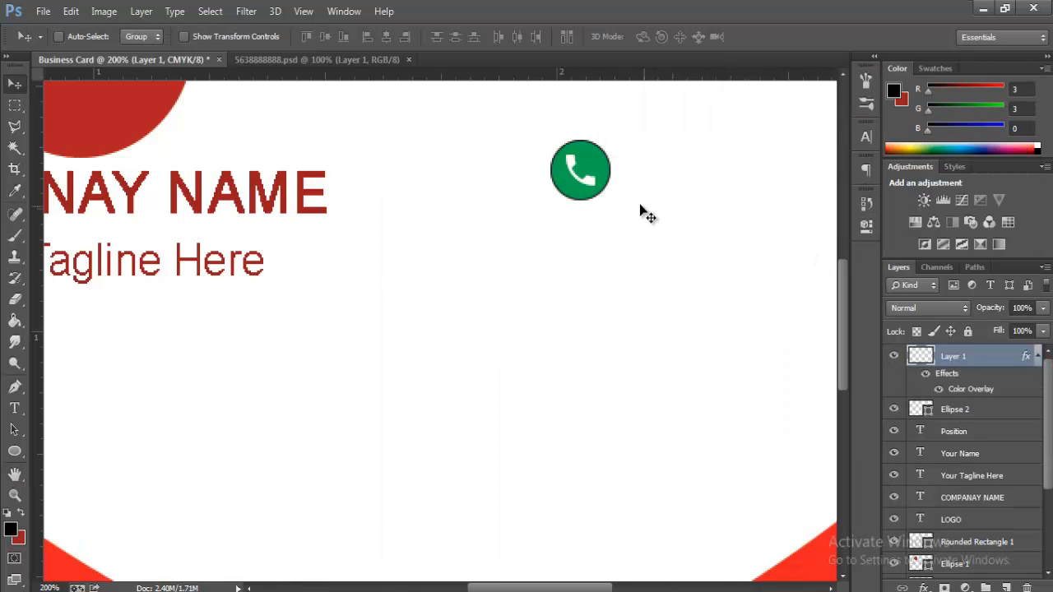
- Select the phone icon and green circle layers together and enlarge them slightly with Free Transform
key("ctrl+minus")
key("ctrl+minus")
key("ctrl+minus")
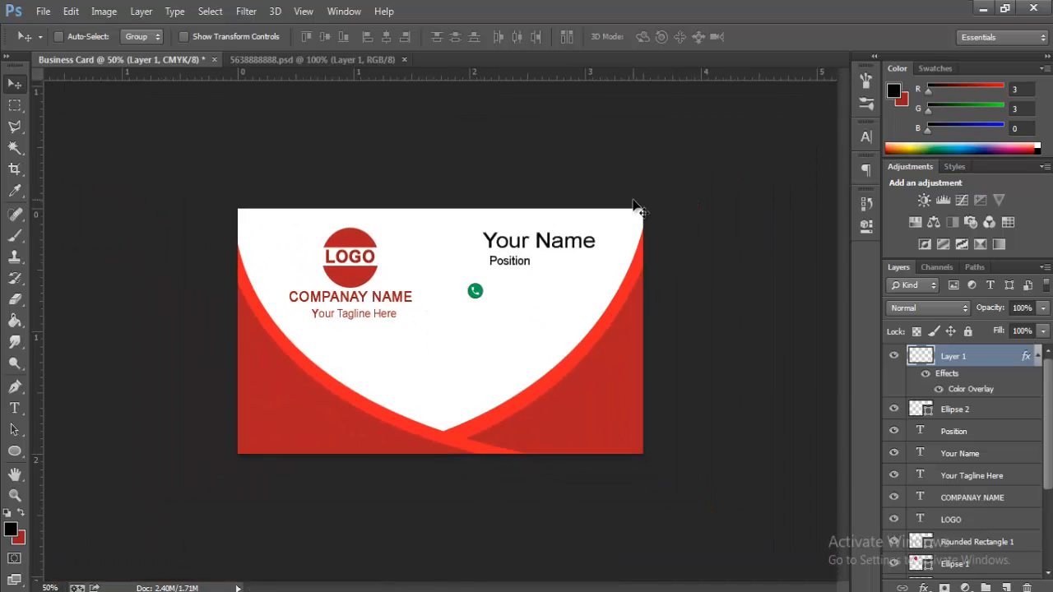
key("ctrl+plus")
key("ctrl+plus")
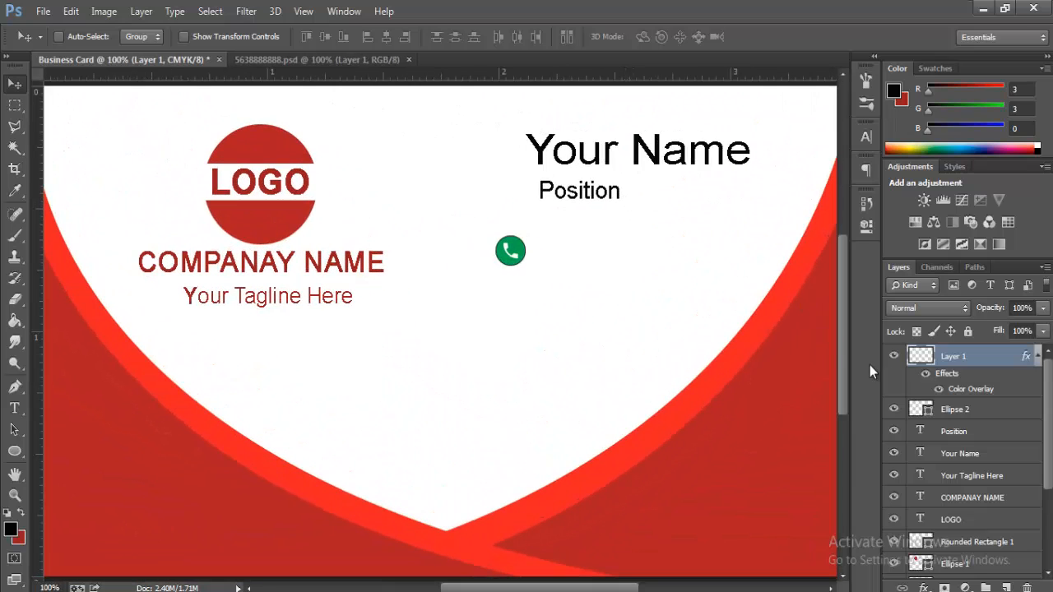
left_click(1033, 356)
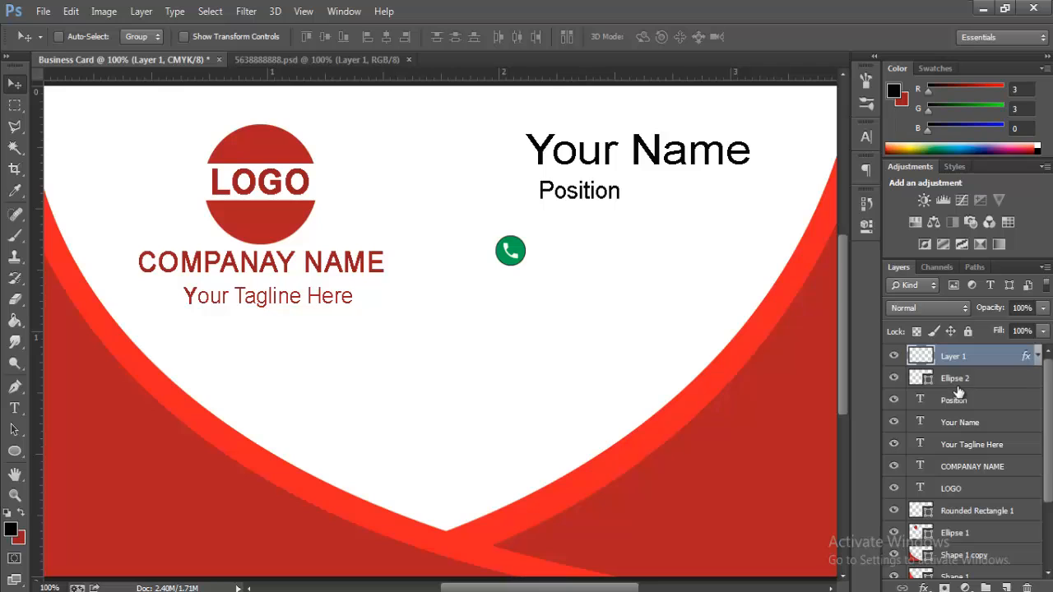
left_click(954, 387, "shift")
key("ctrl+t")
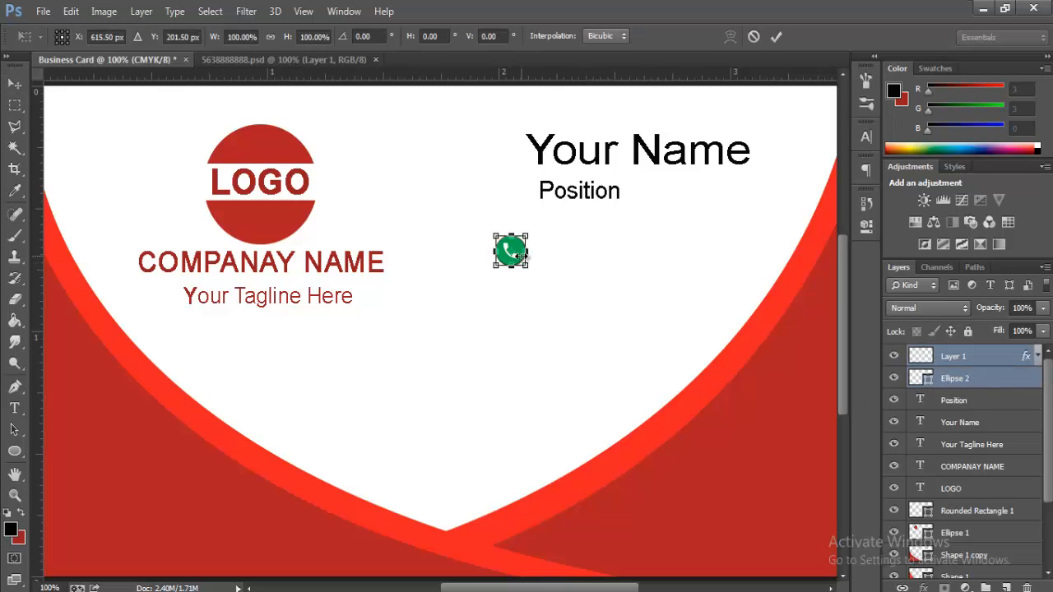
left_click_drag(525, 234, 526, 234)
key("Return")
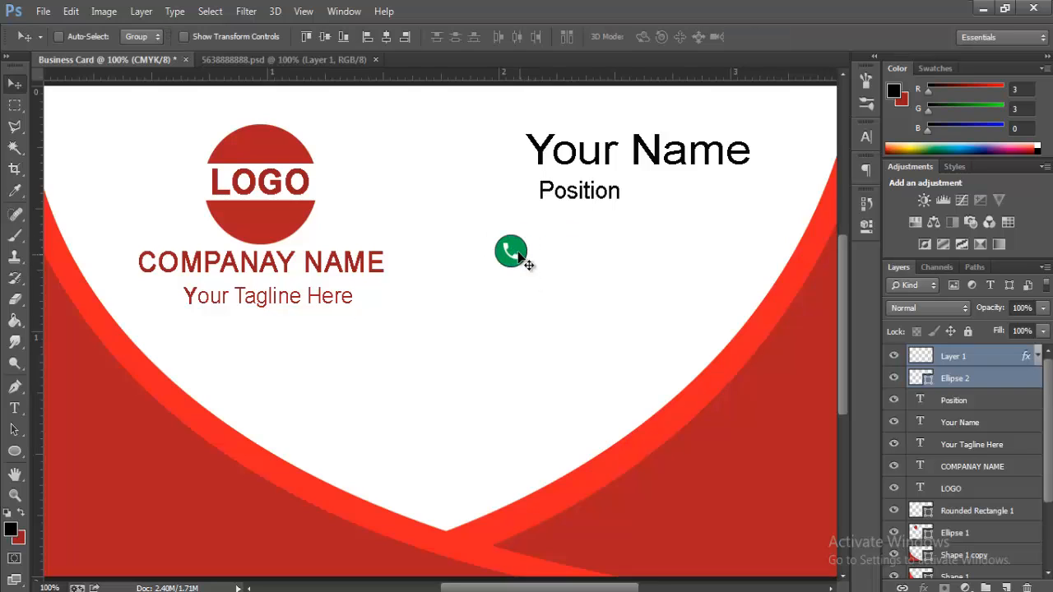
- Add a text line with a placeholder phone number beside the phone icon, in 18 pt Arial Regular
left_click(16, 410)
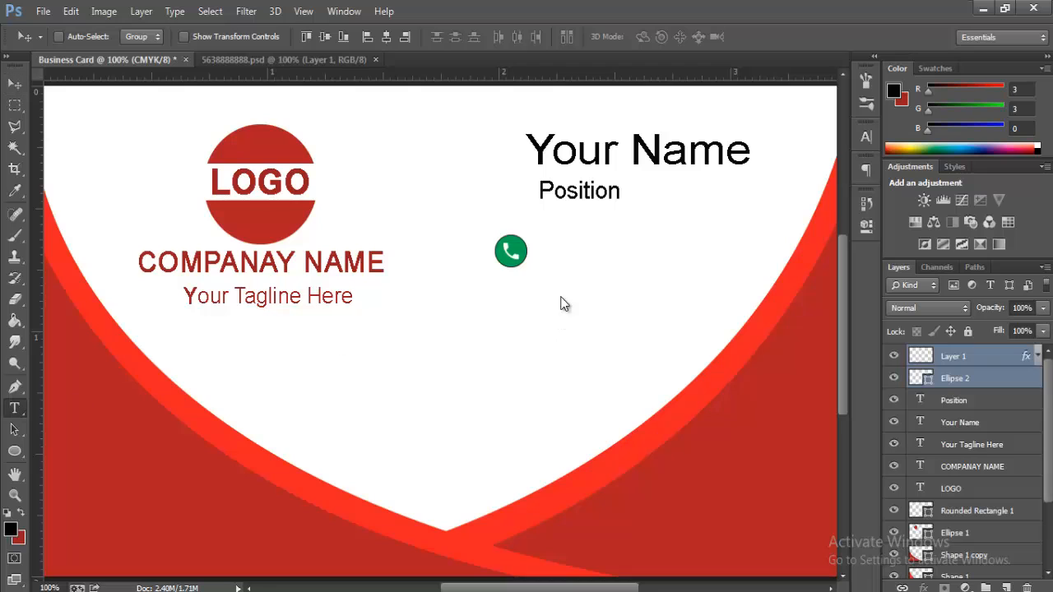
left_click(548, 256)
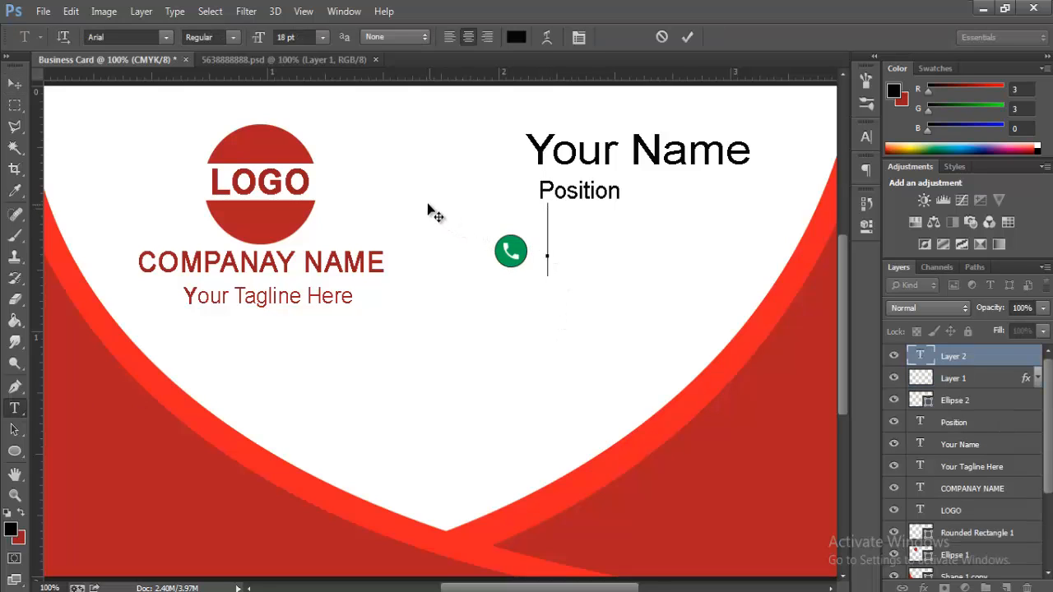
type("+000")
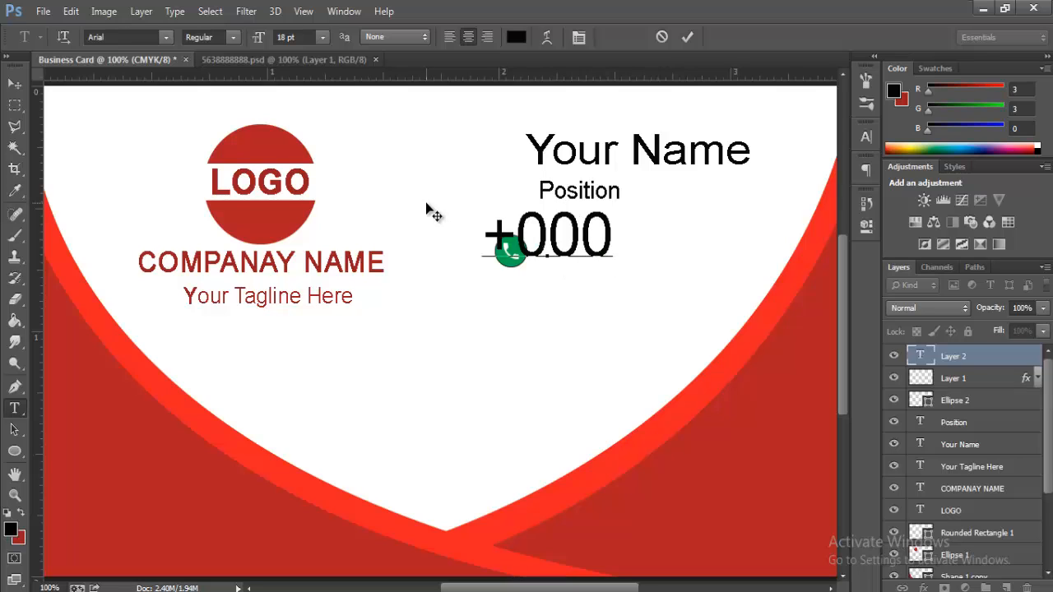
type("-999")
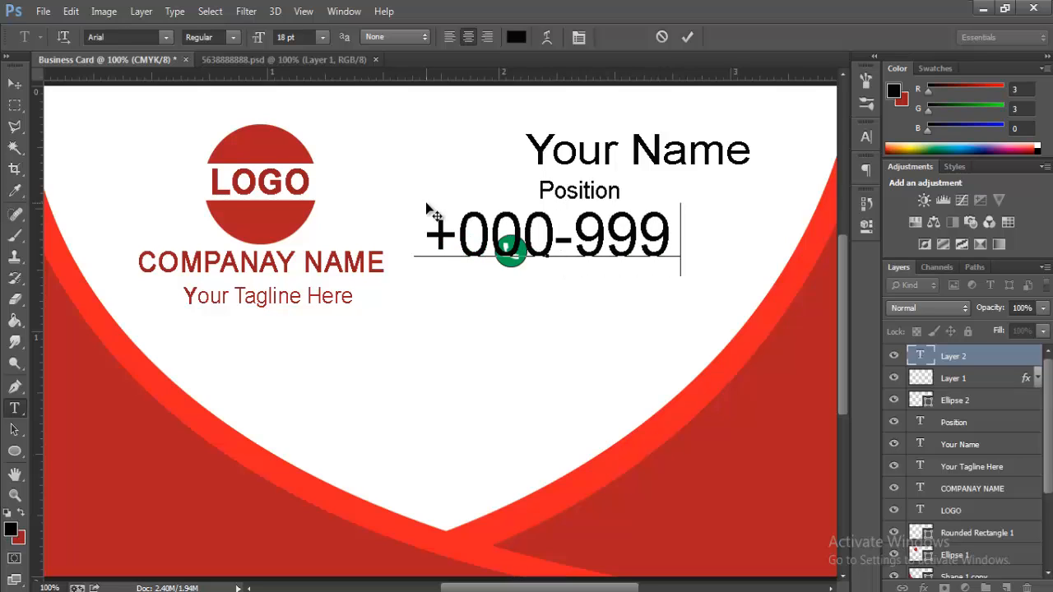
type("-444")
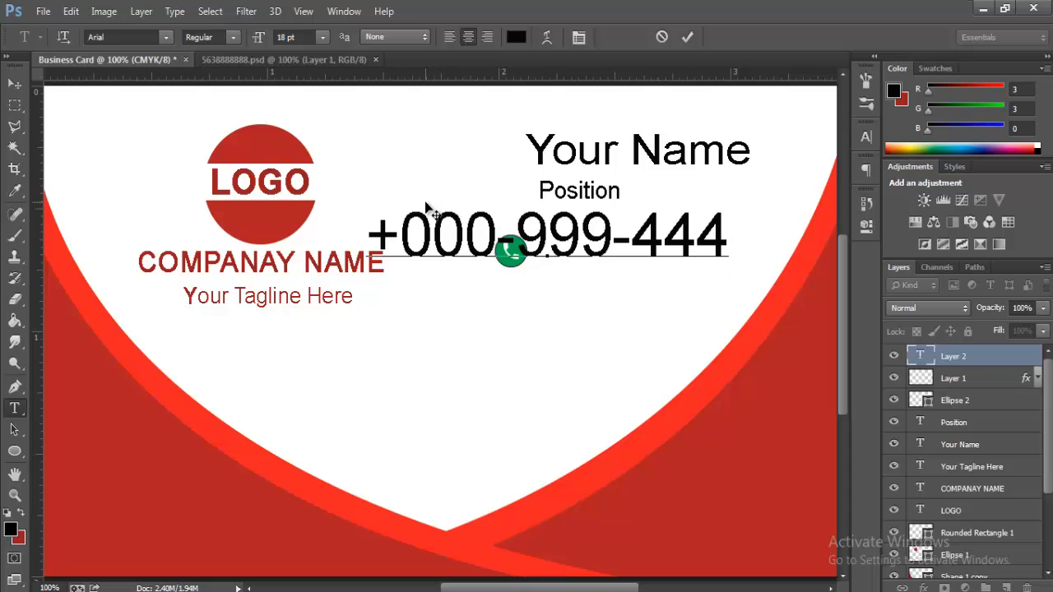
type("-111")
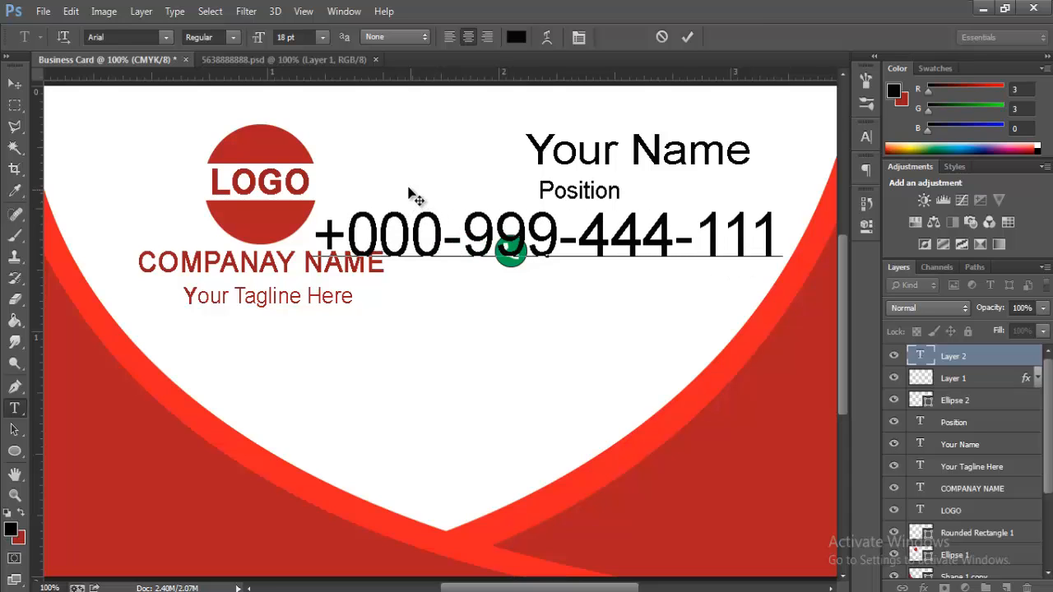
- Scale the phone number text to about 25.57% with Free Transform and place it just right of the phone icon
left_click(66, 12)
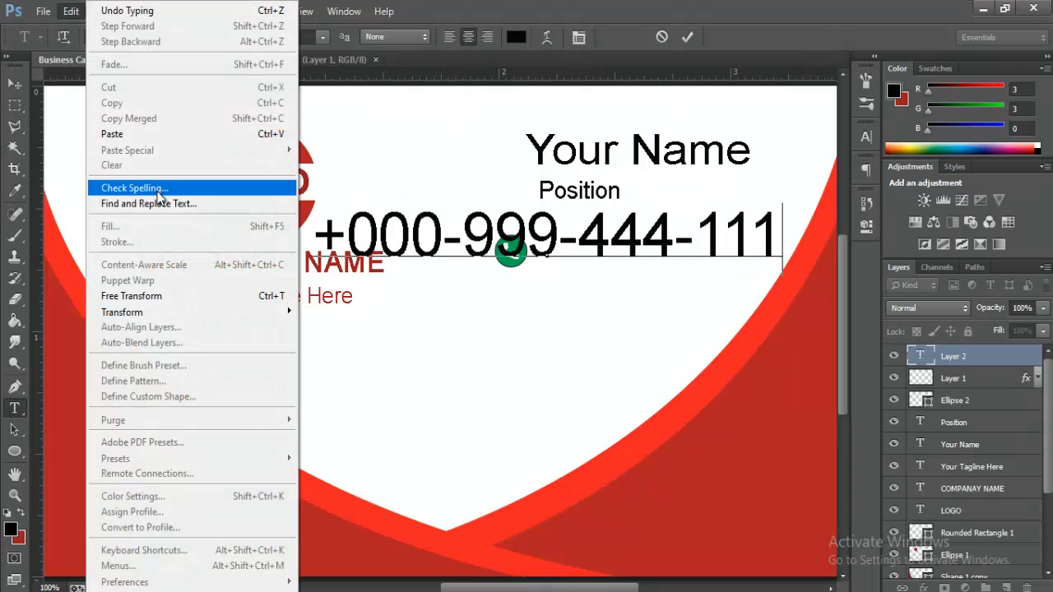
left_click(231, 300)
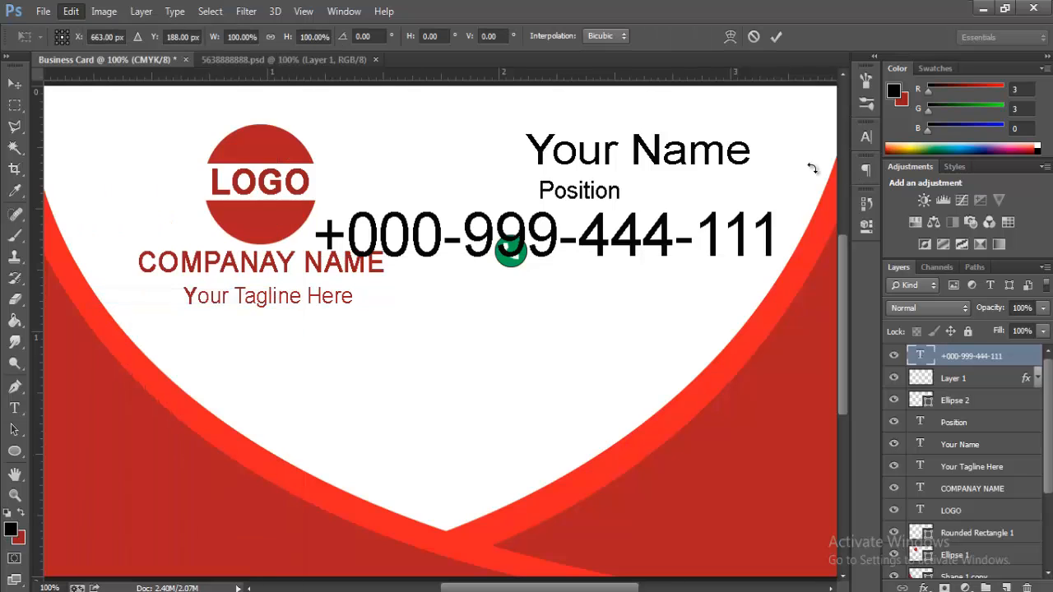
left_click_drag(781, 275, 616, 275)
key("Return")
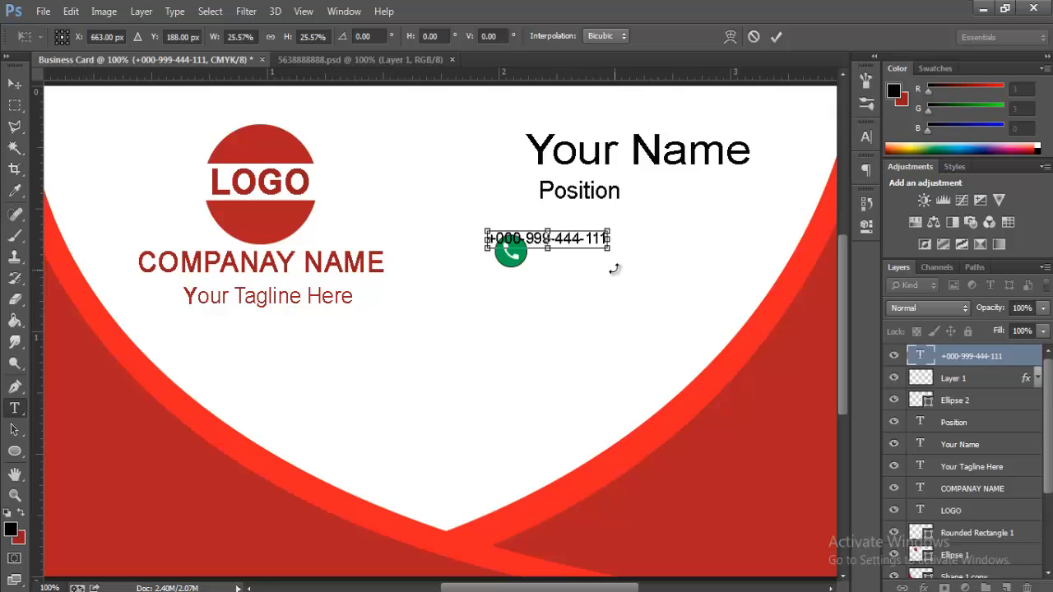
left_click(587, 238)
left_click_drag(626, 362, 669, 375)
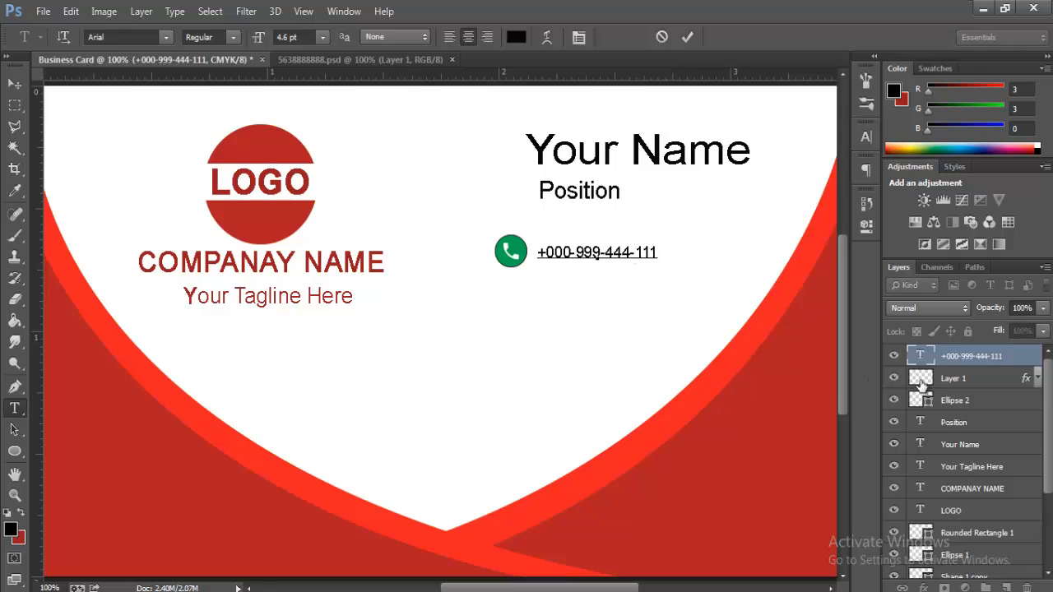
- Try to duplicate the green phone icon circle just below the phone number row, and undo the changes
left_click(975, 378)
left_click(988, 401, "shift")
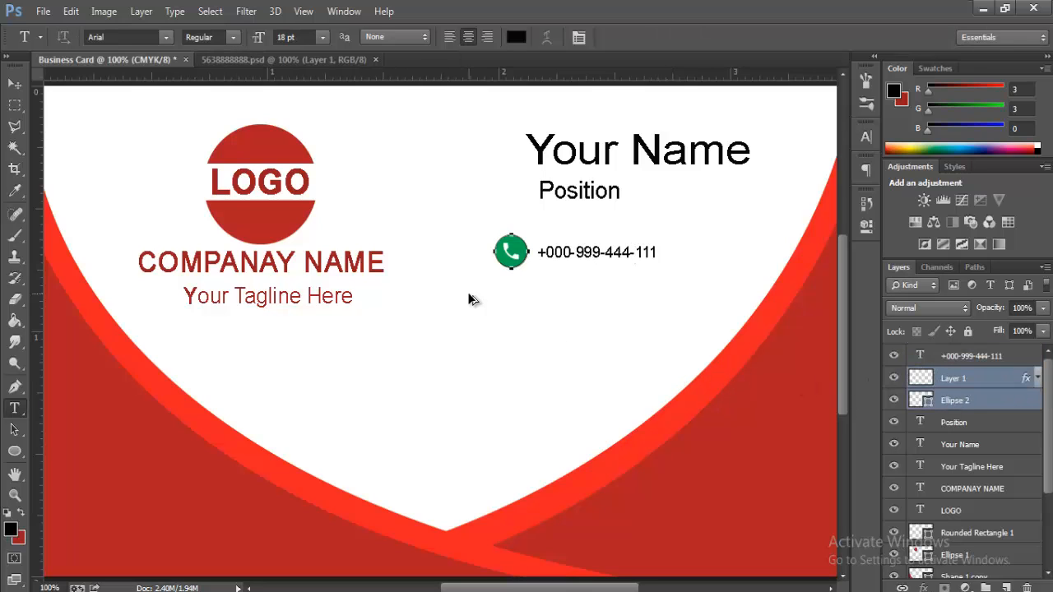
left_click_drag(511, 270, 515, 314)
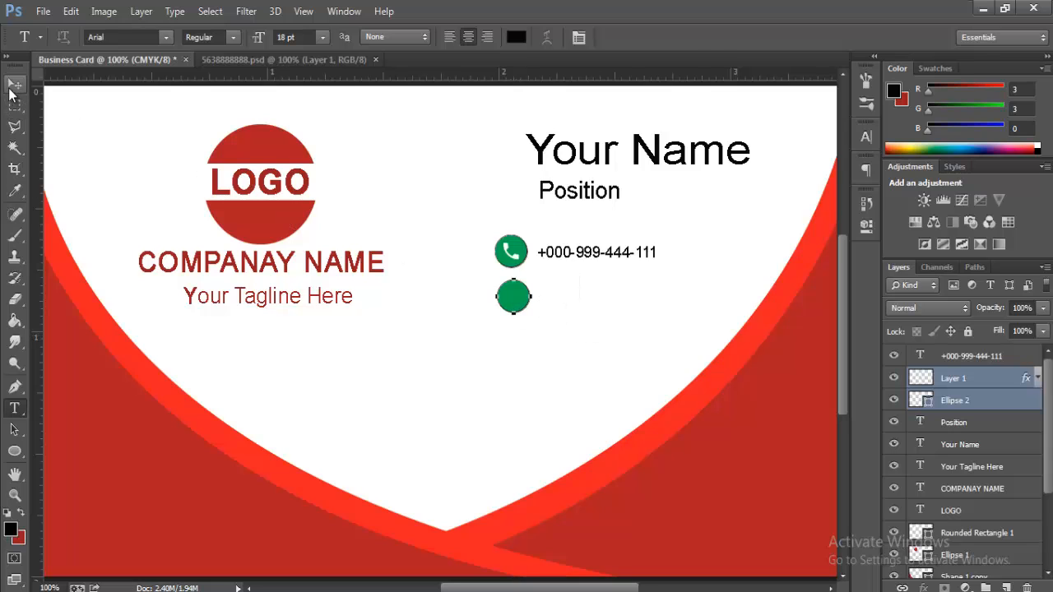
left_click(14, 84)
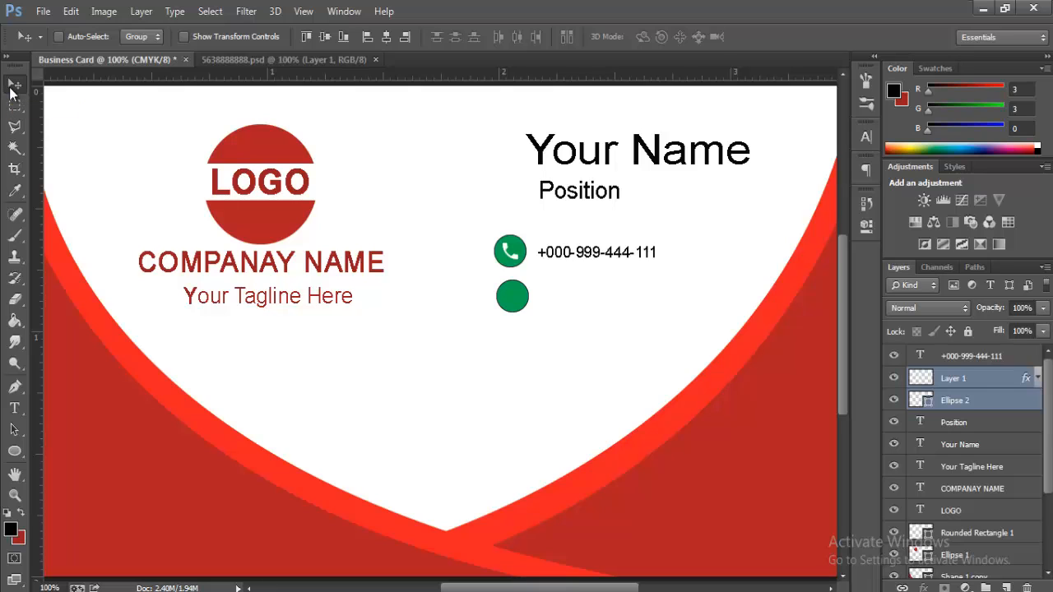
key("Right")
key("ctrl+alt+z")
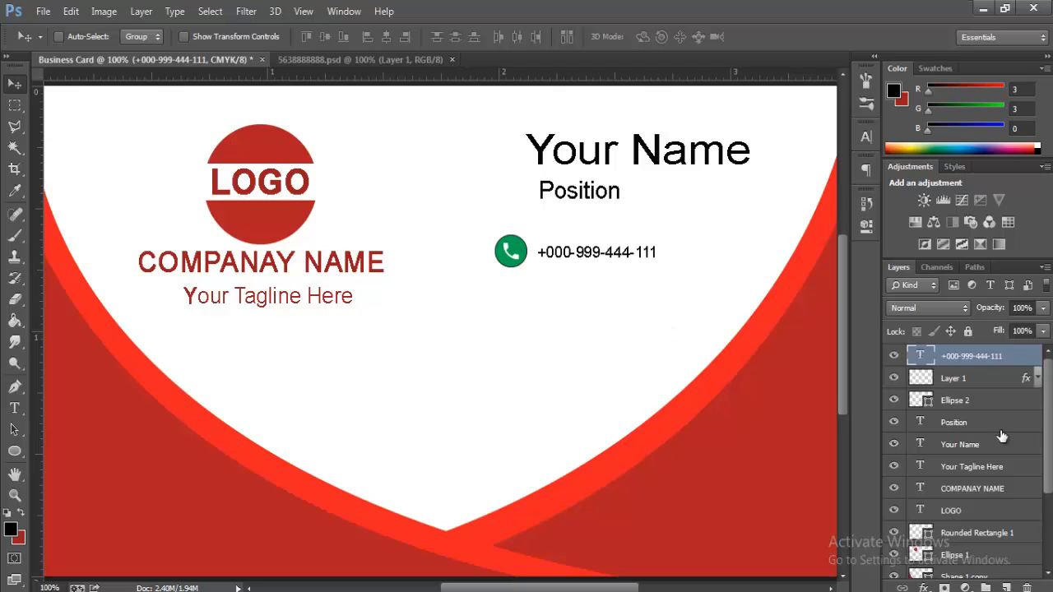
key("ctrl+alt+z")
- Duplicate the phone icon together with its green circle and place the copy just below the phone number row
left_click(961, 401)
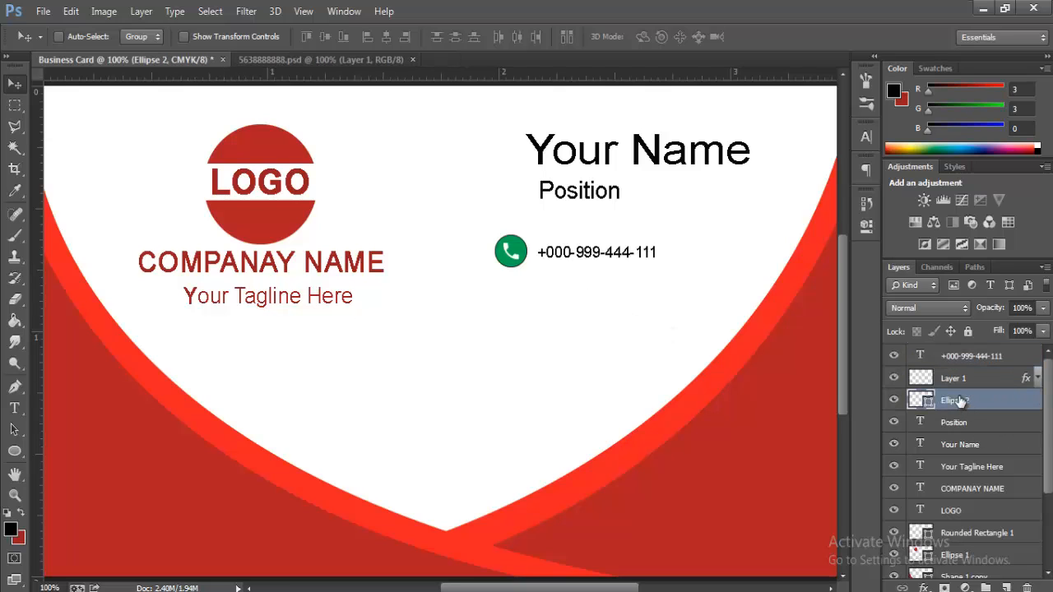
left_click(953, 379, "shift")
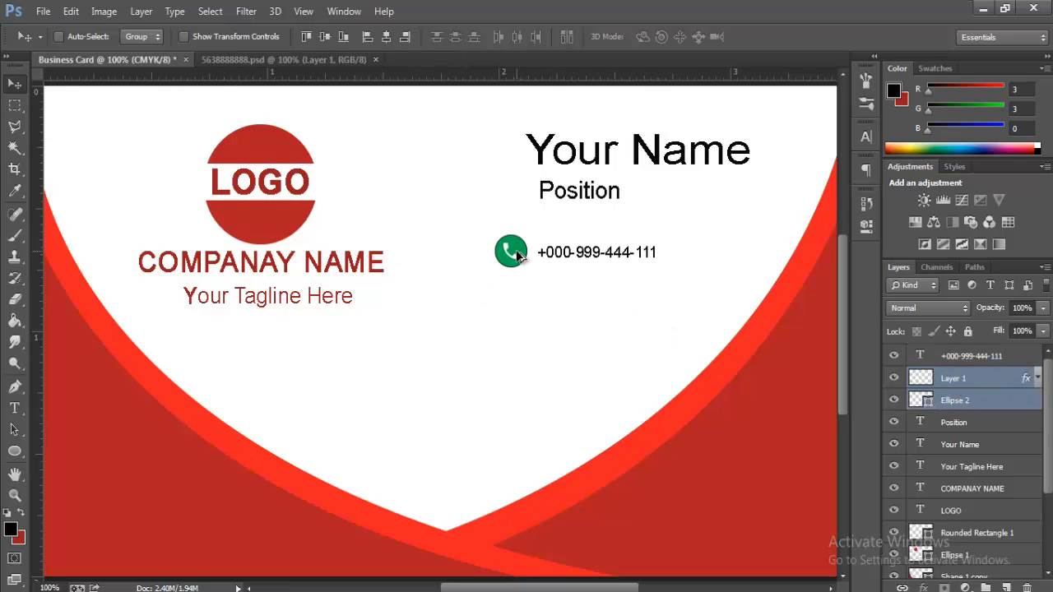
left_click_drag(518, 258, 524, 305)
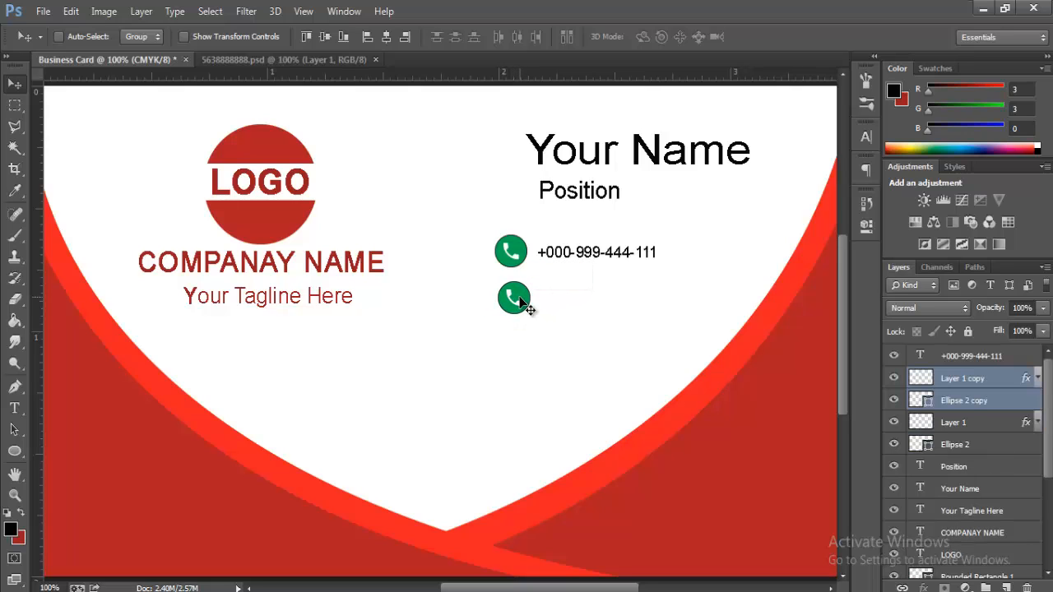
- Delete the phone glyph layer from the duplicated icon, keeping only the green circle
left_click(989, 418)
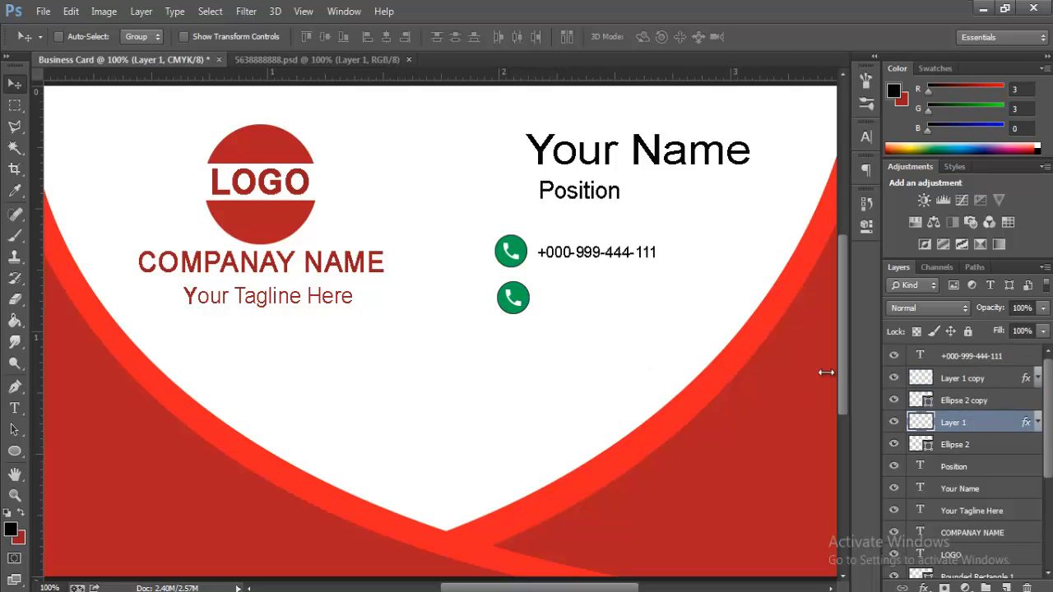
right_click(517, 306)
left_click(553, 314)
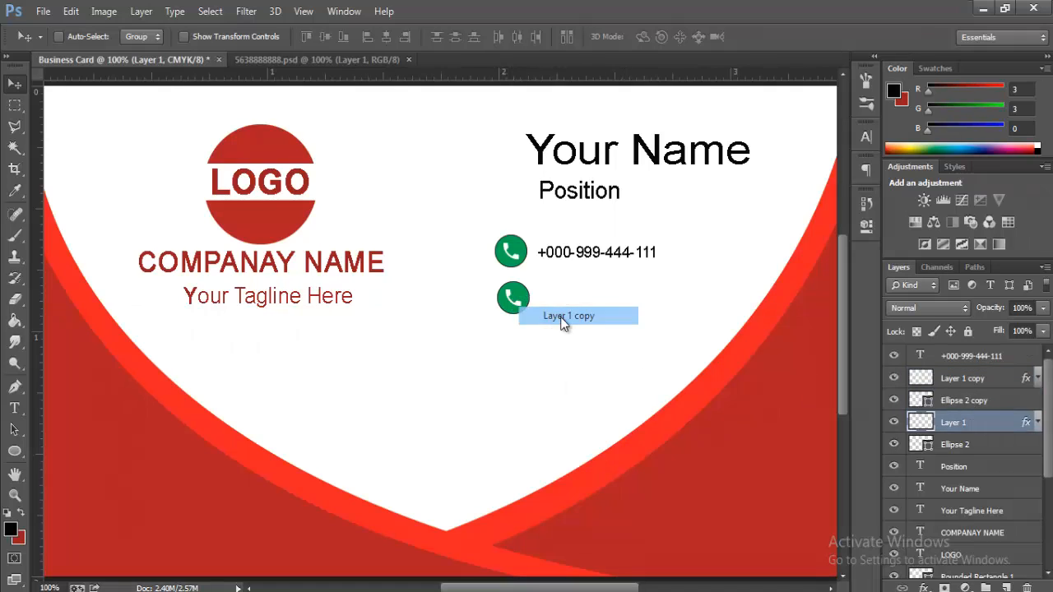
left_click_drag(951, 384, 1027, 588)
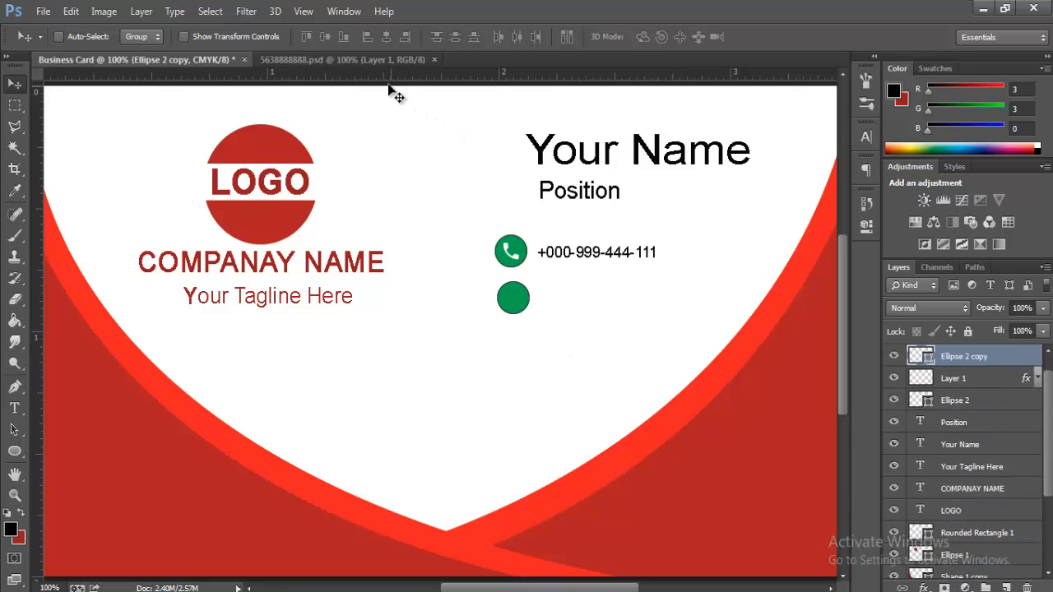
- Copy the location pin from 5638888888.psd into the Business Card document, over the empty green circle
left_click(364, 59)
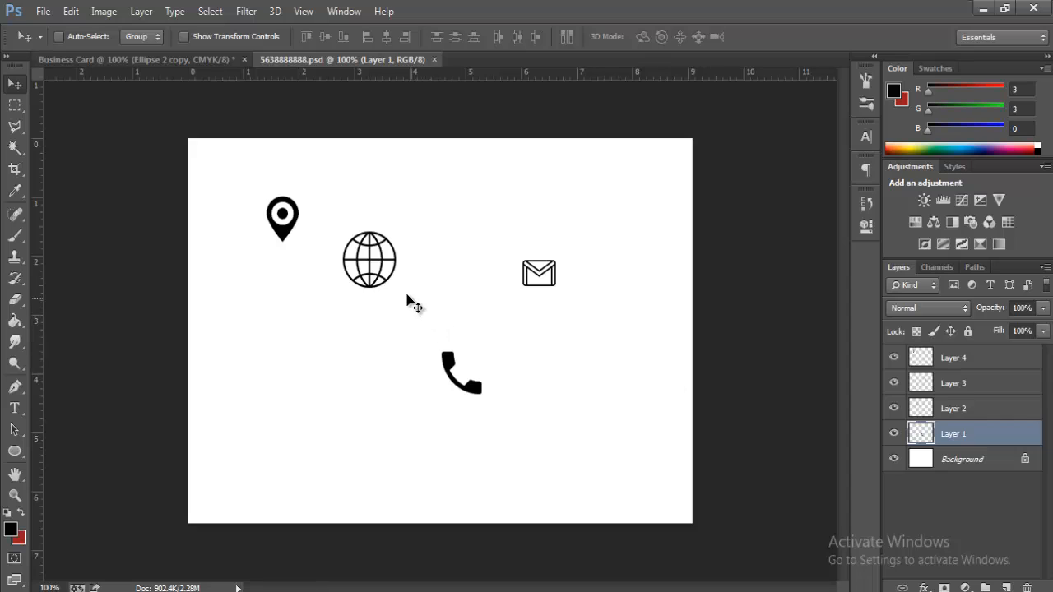
right_click(284, 234)
left_click(346, 242)
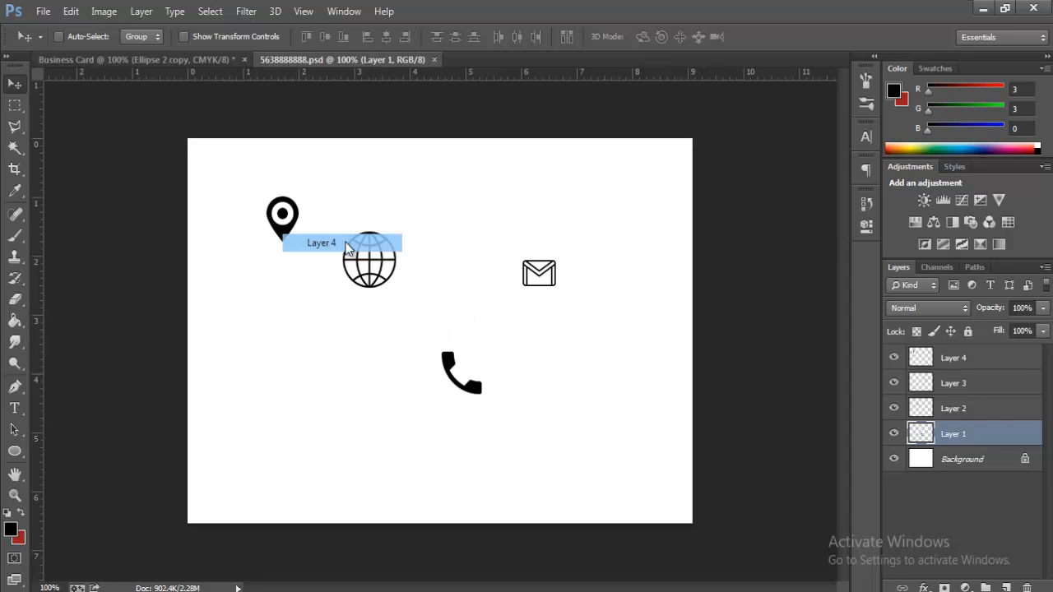
left_click_drag(284, 216, 504, 301)
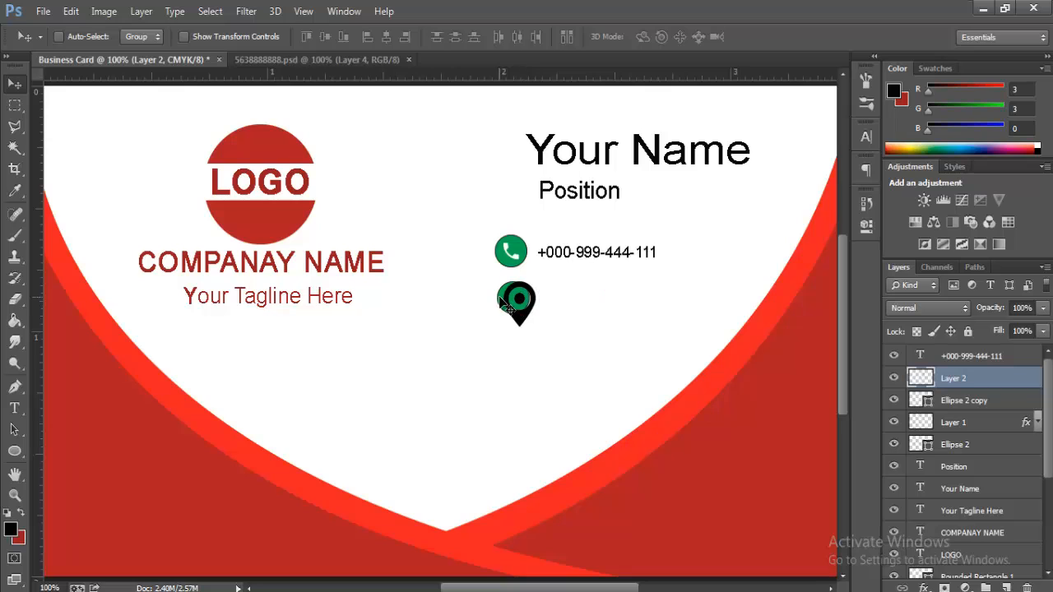
- Scale the location pin to 64.29% with Free Transform and centre it in the green circle
key("ctrl+t")
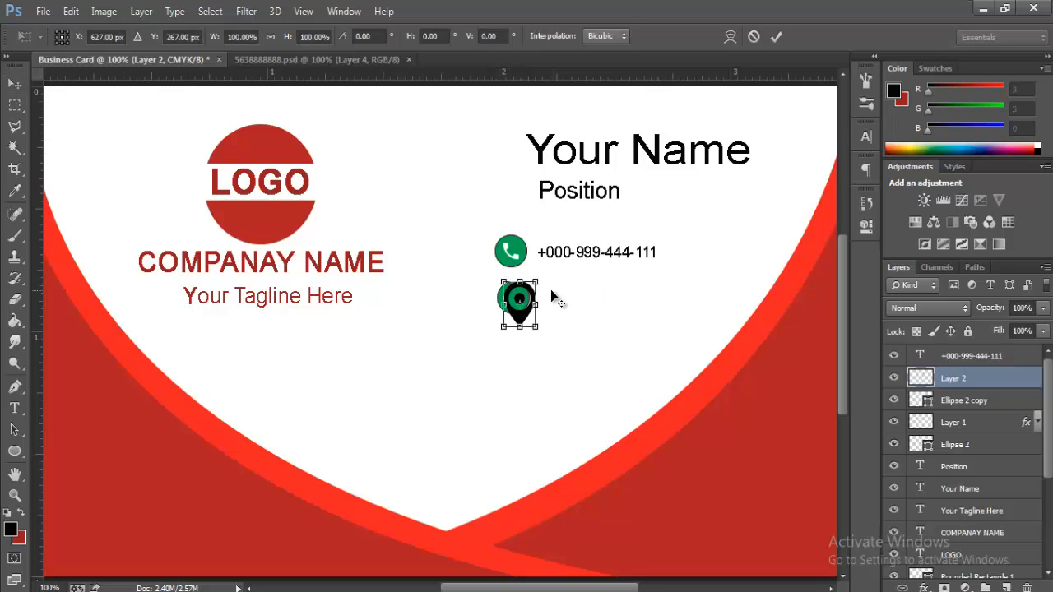
left_click_drag(538, 280, 513, 296)
key("Up")
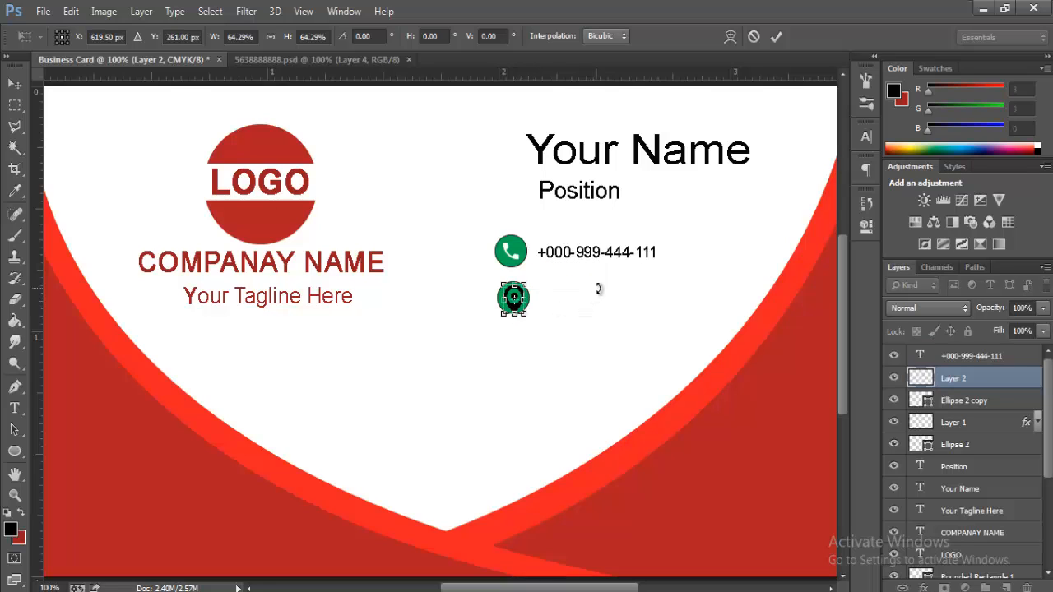
key("Return")
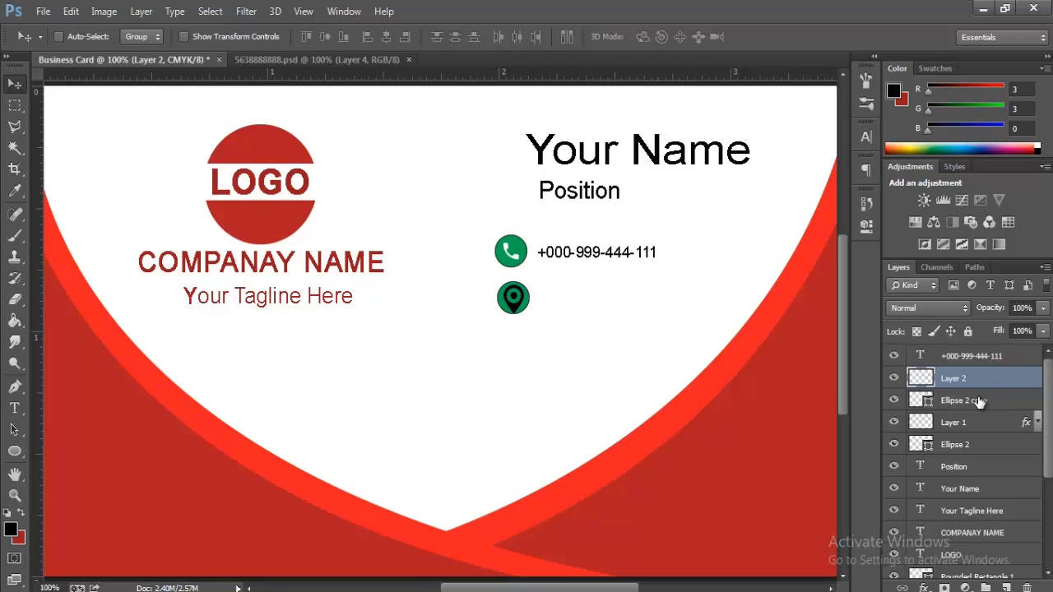
- Apply a near-white Color Overlay (#fcf7f7) to the location pin layer
right_click(968, 378)
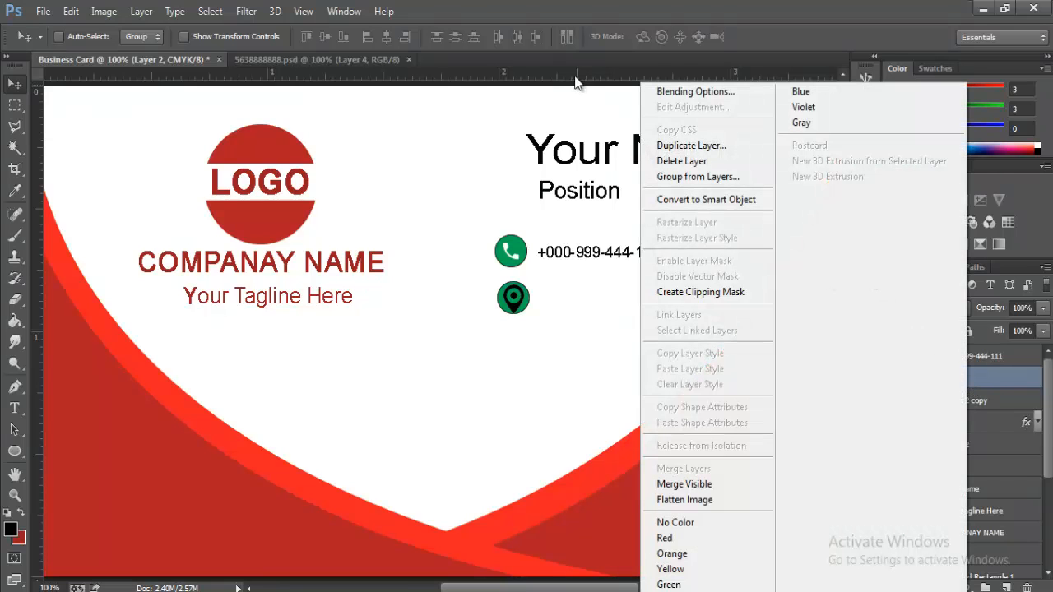
left_click(671, 92)
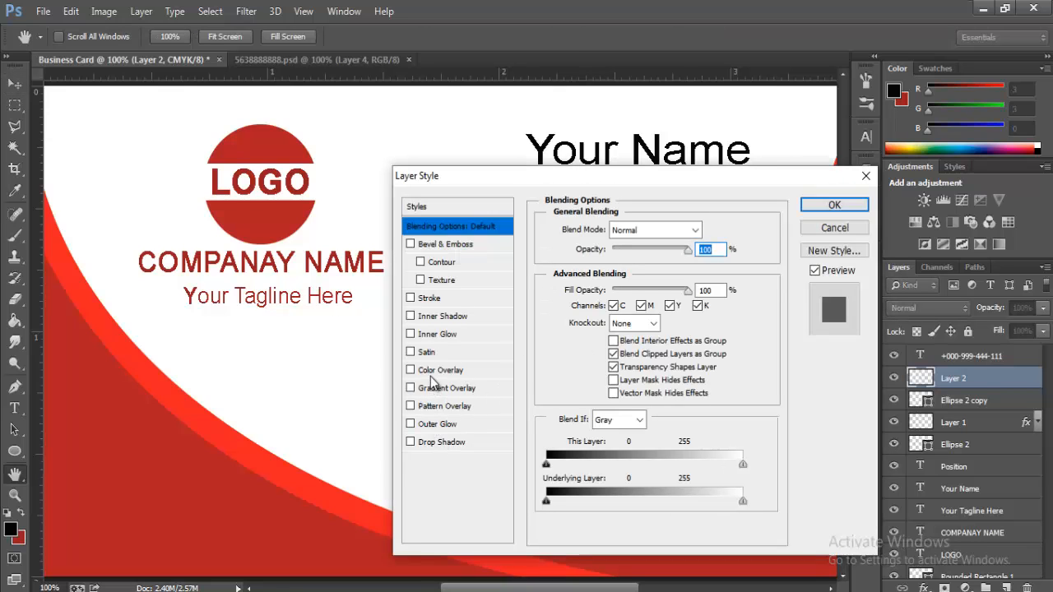
left_click(440, 371)
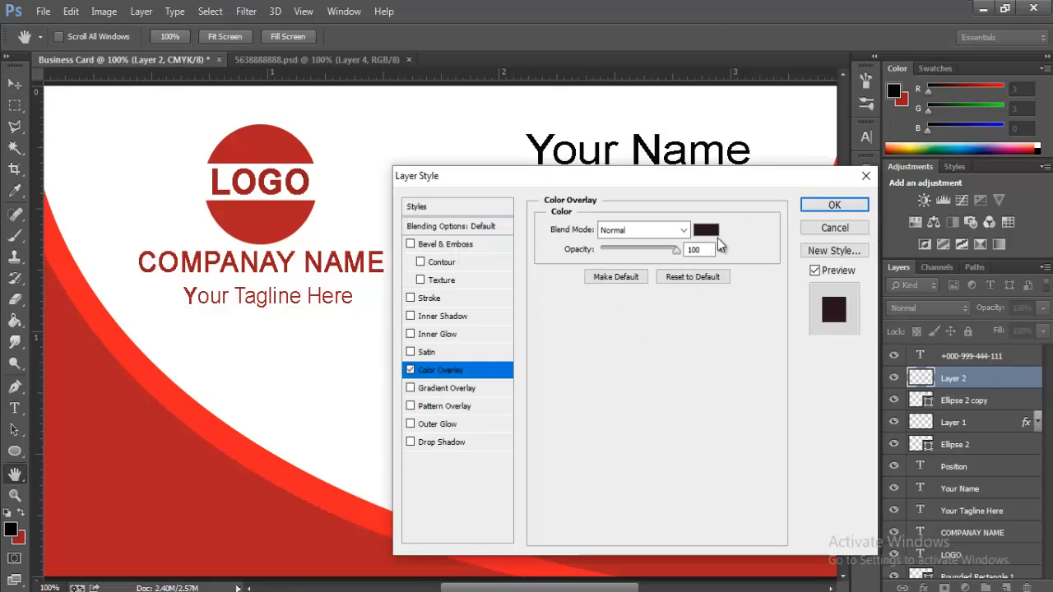
left_click(706, 230)
left_click(624, 121)
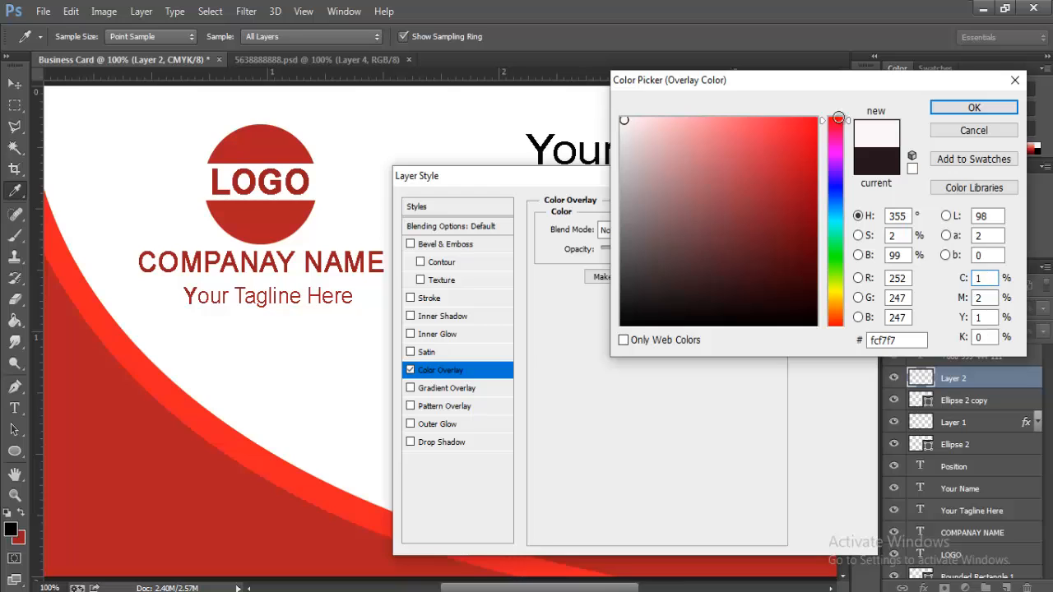
left_click(973, 107)
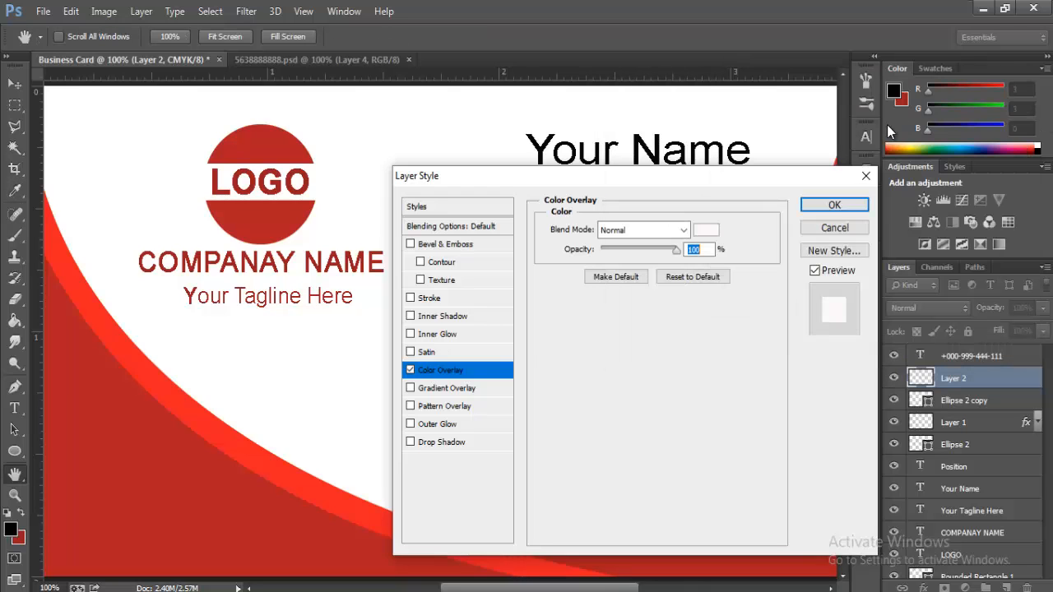
left_click(835, 204)
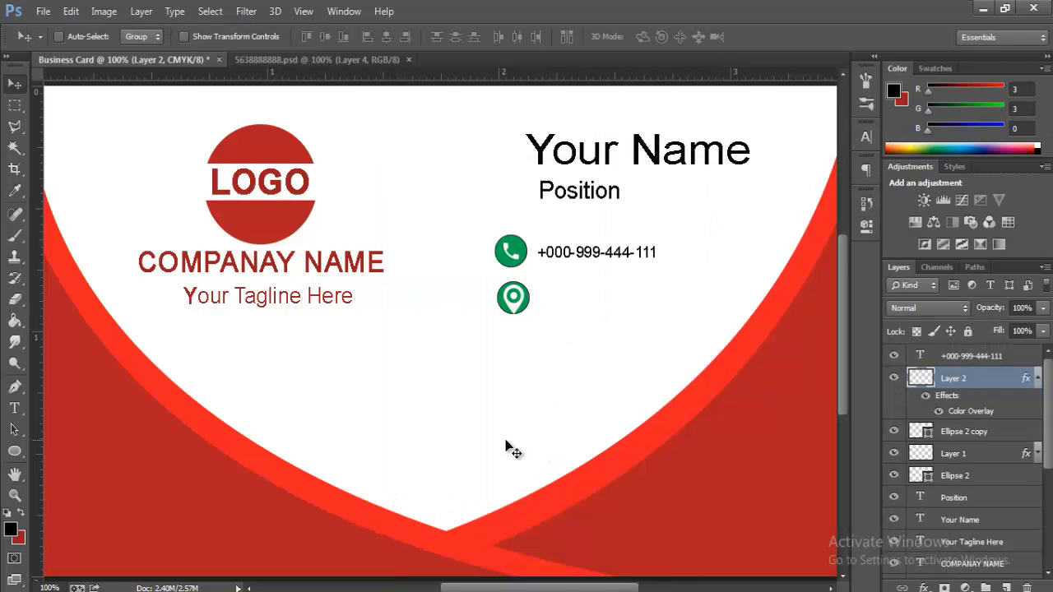
- Duplicate the phone number text and place the copy beside the location pin icon
right_click(607, 259)
left_click(650, 264)
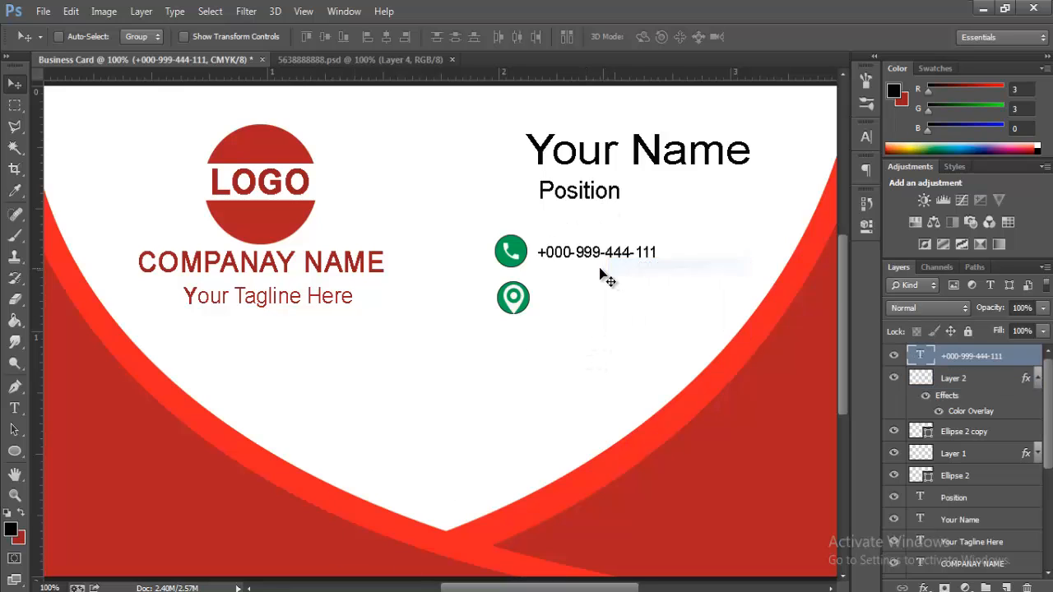
left_click_drag(593, 258, 597, 303)
- Replace the copied number with a two-line placeholder address, its second line reading "Your State", and move it clear of the pin icon
double_click(541, 299)
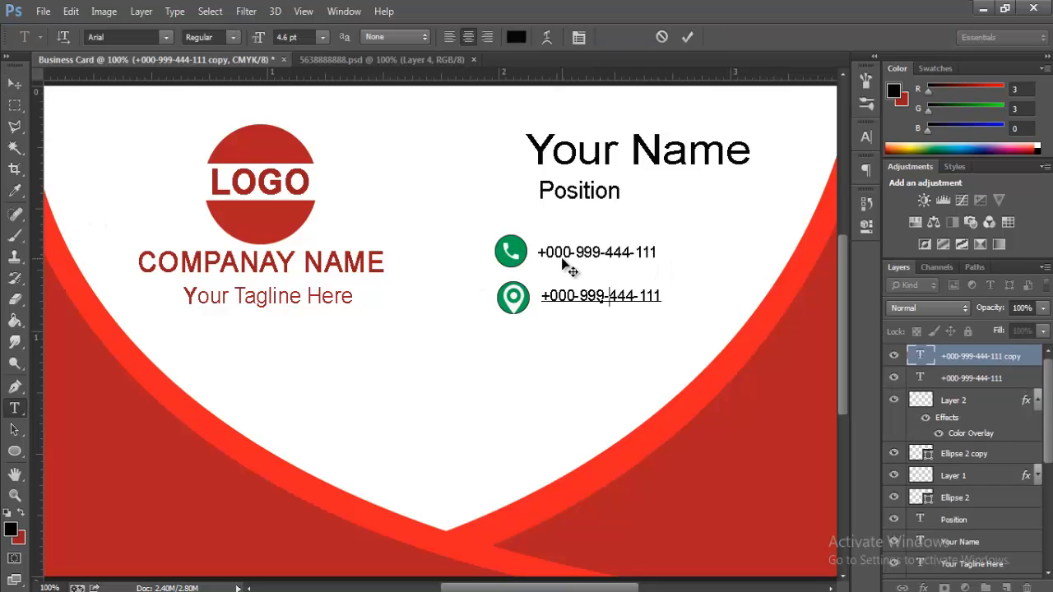
type("+99")
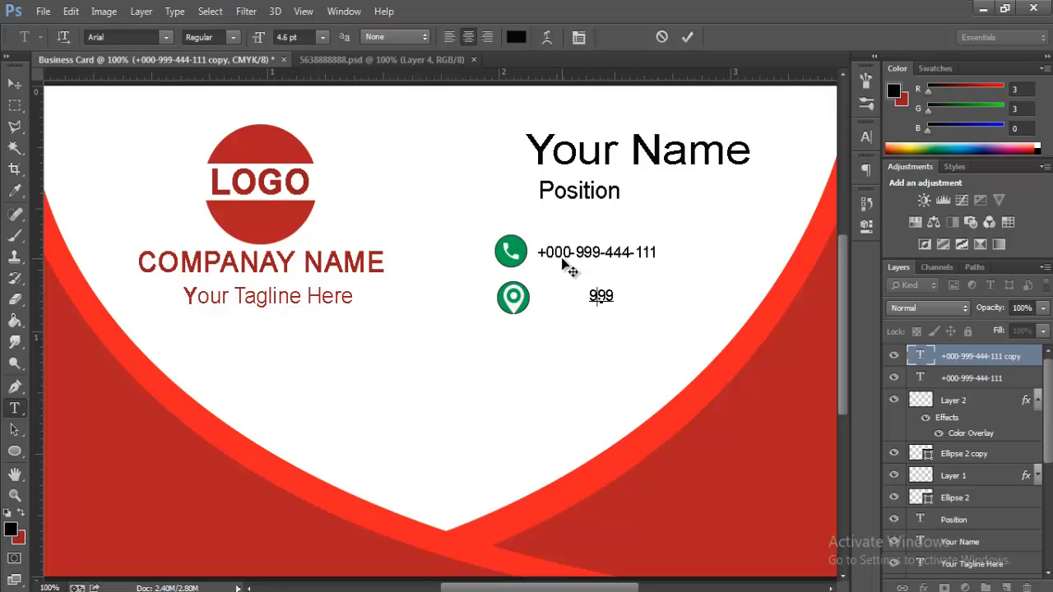
type(", ")
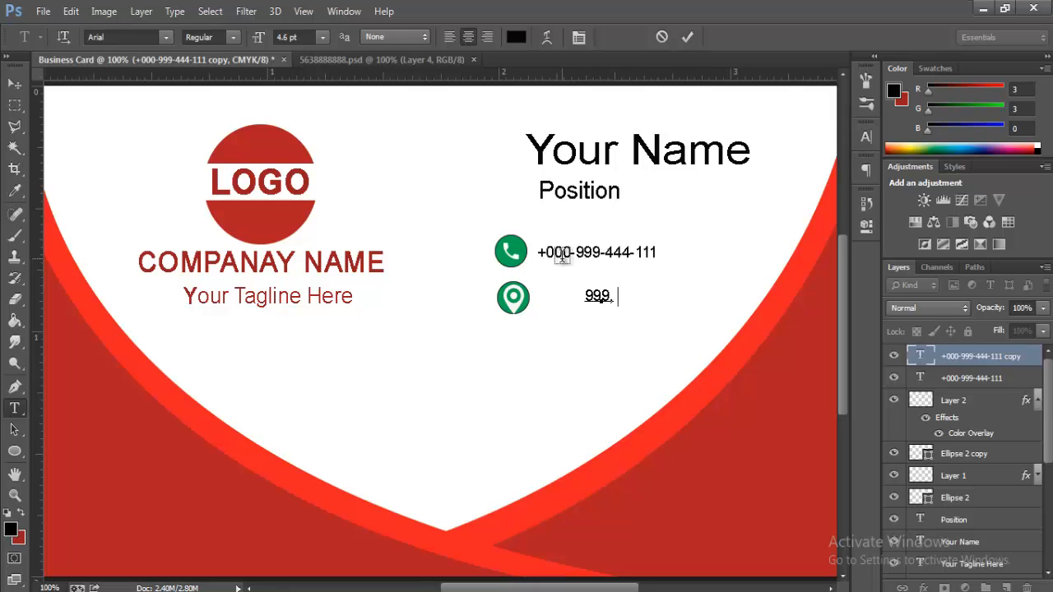
type("Add")
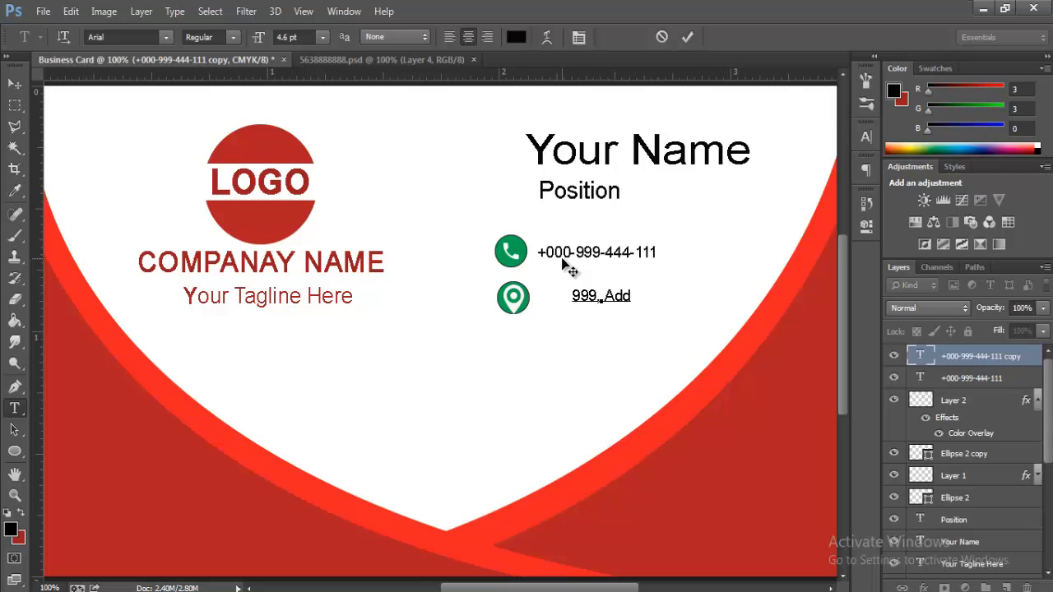
type("erss")
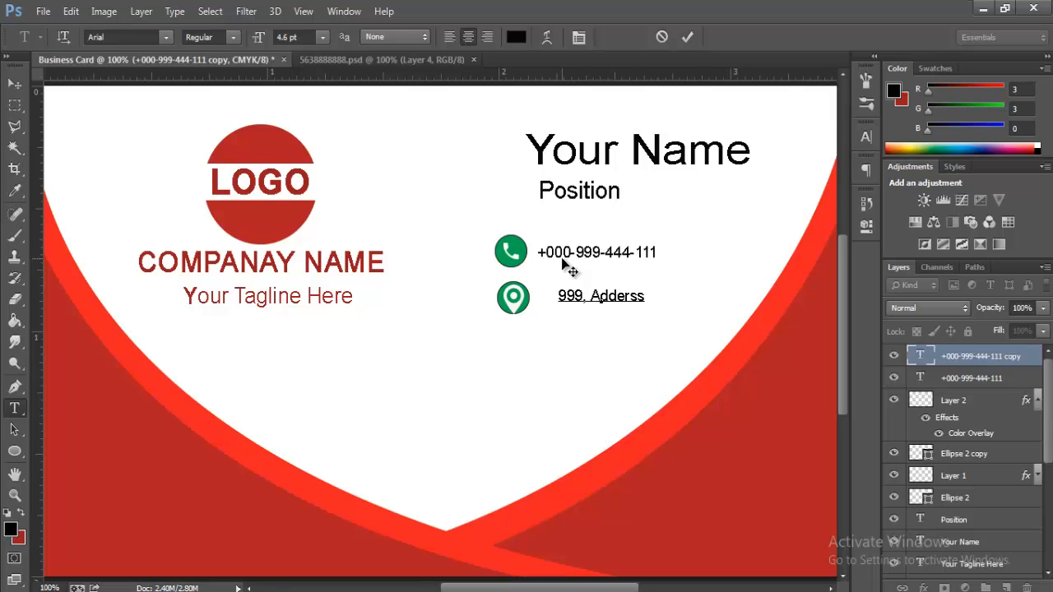
type("line")
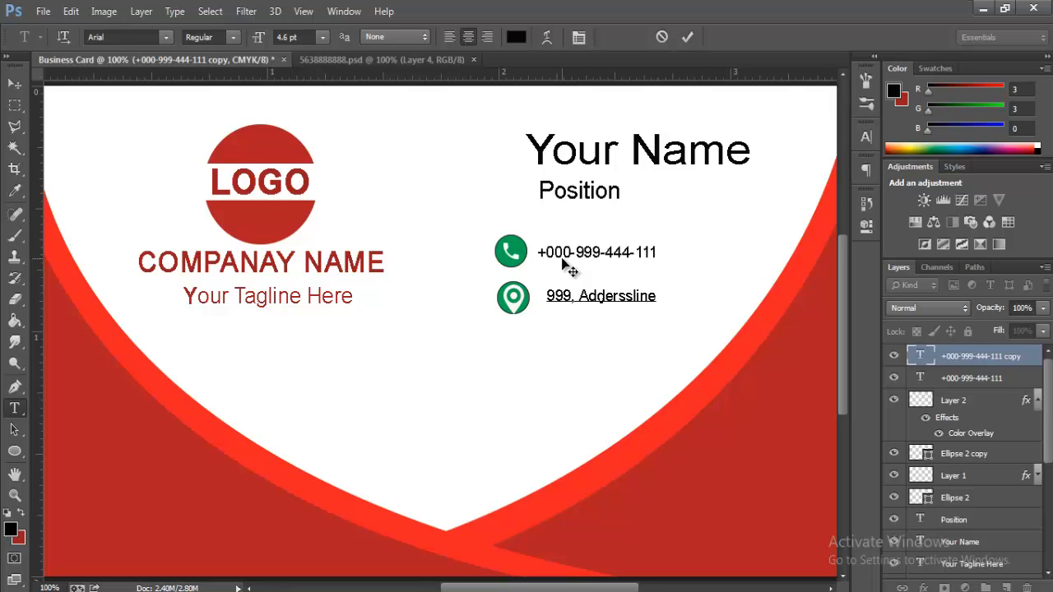
type(",")
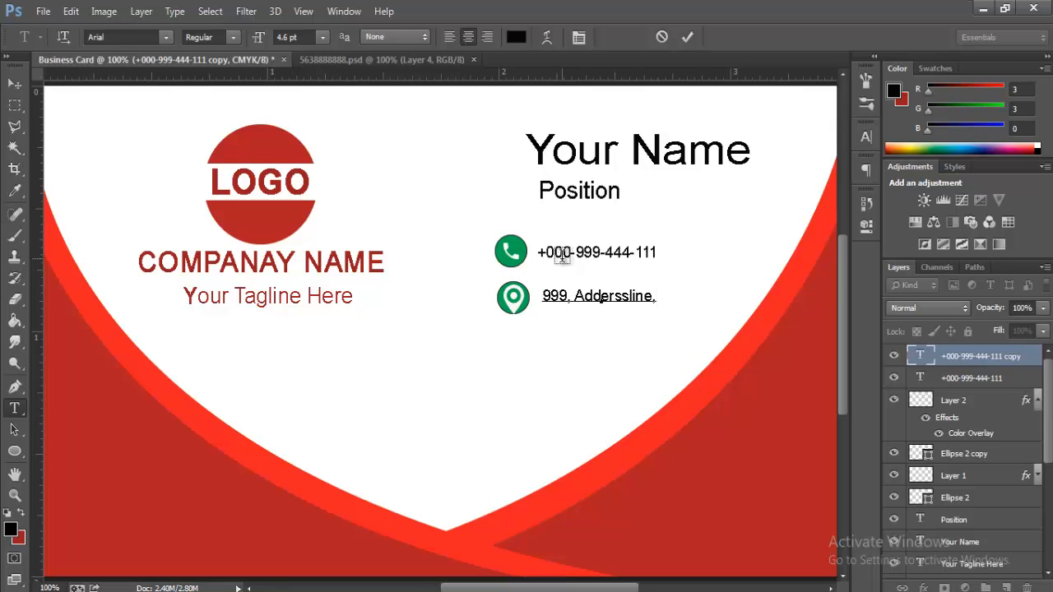
type(" Your C")
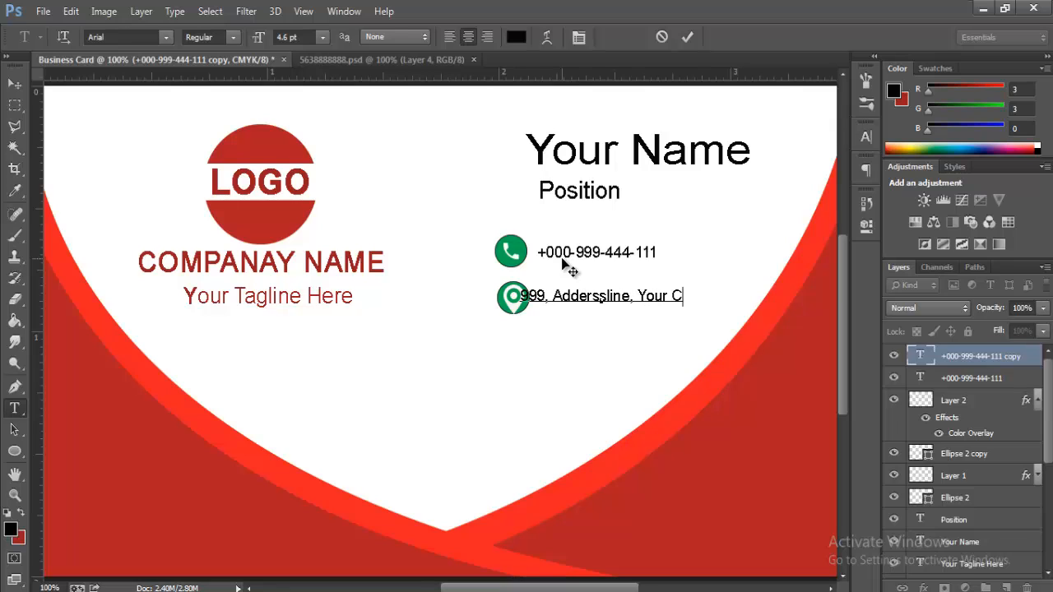
type("iry")
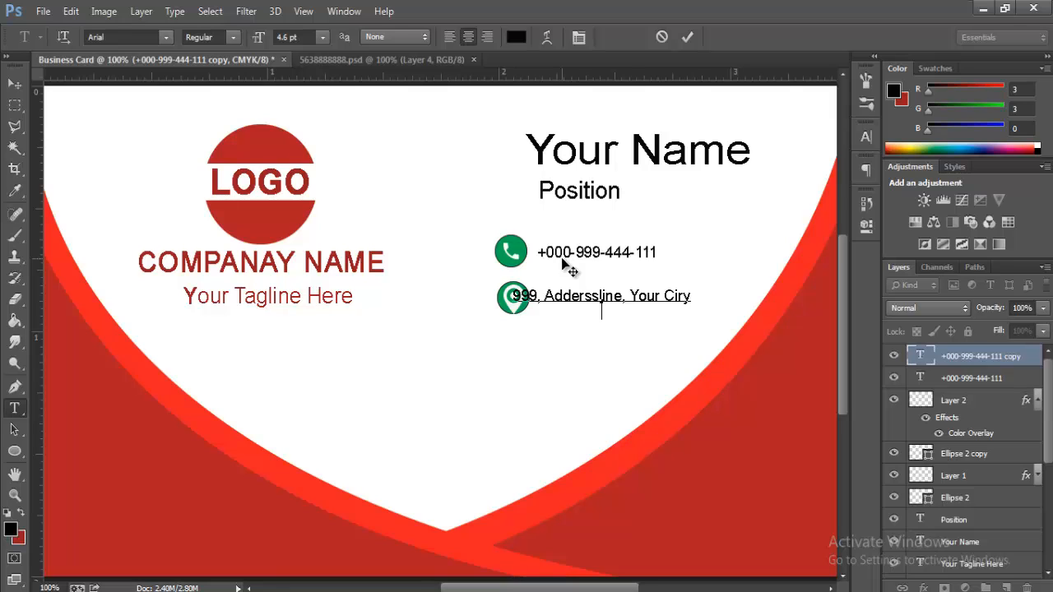
key("BackSpace")
key("BackSpace")
key("BackSpace")
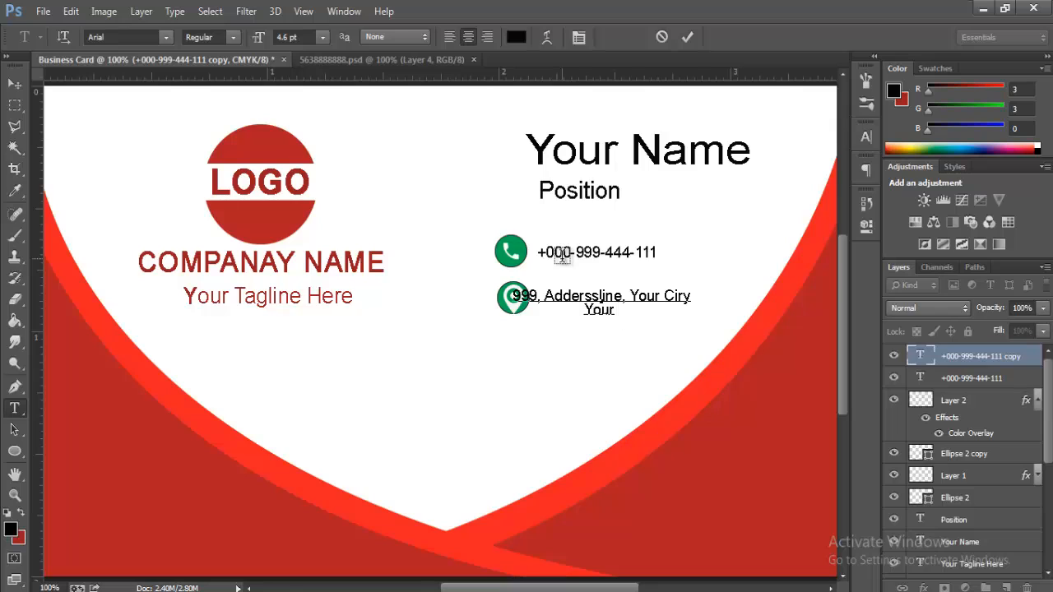
type("Your State")
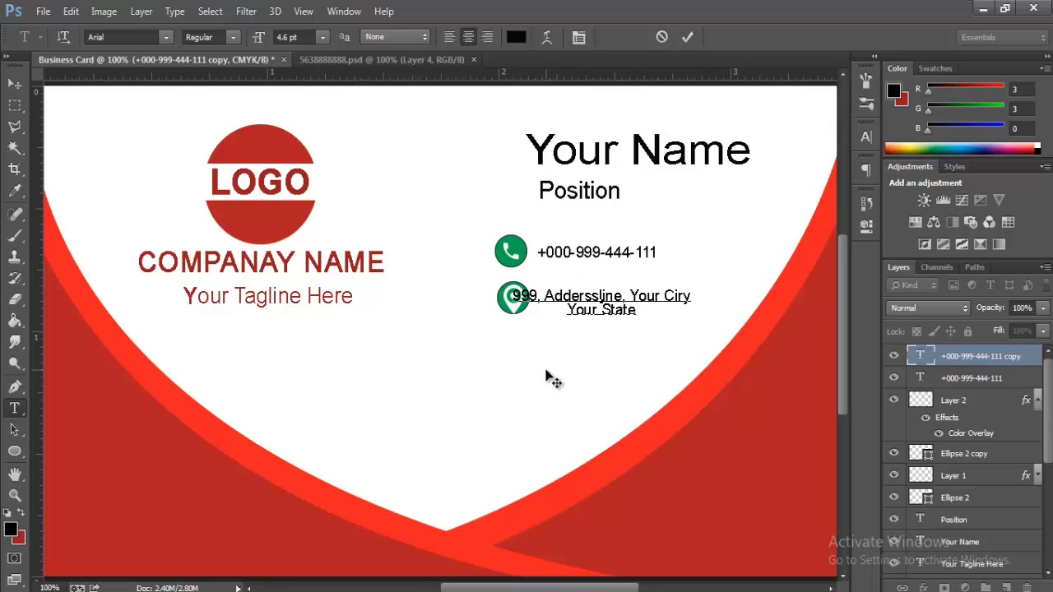
left_click_drag(548, 376, 574, 383)
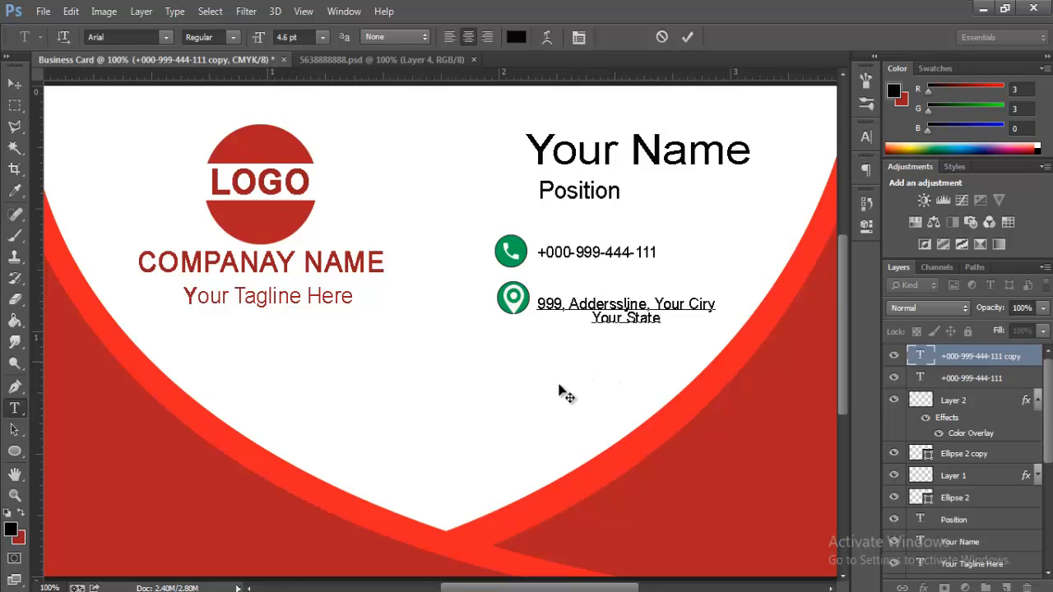
- Try left and right alignment on the address's "Your State" line, and remake the line break before it
left_click_drag(592, 318, 698, 336)
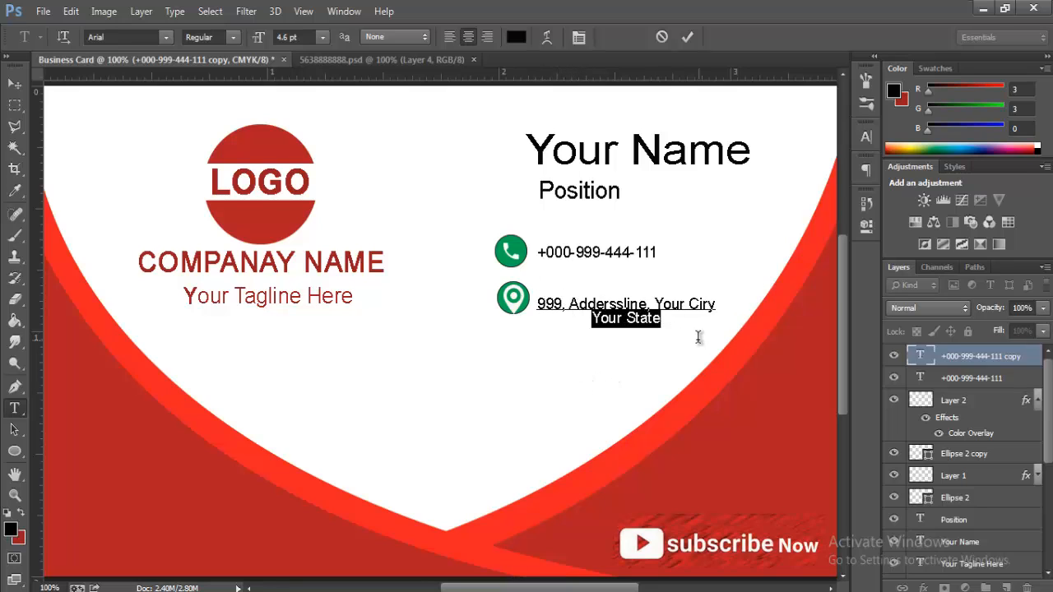
left_click(449, 38)
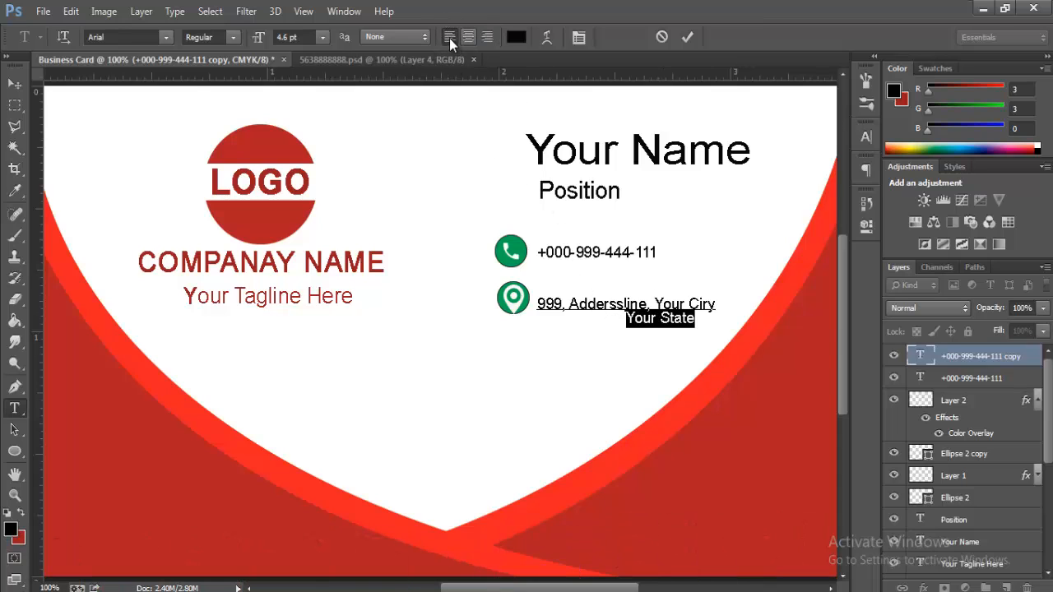
left_click(489, 37)
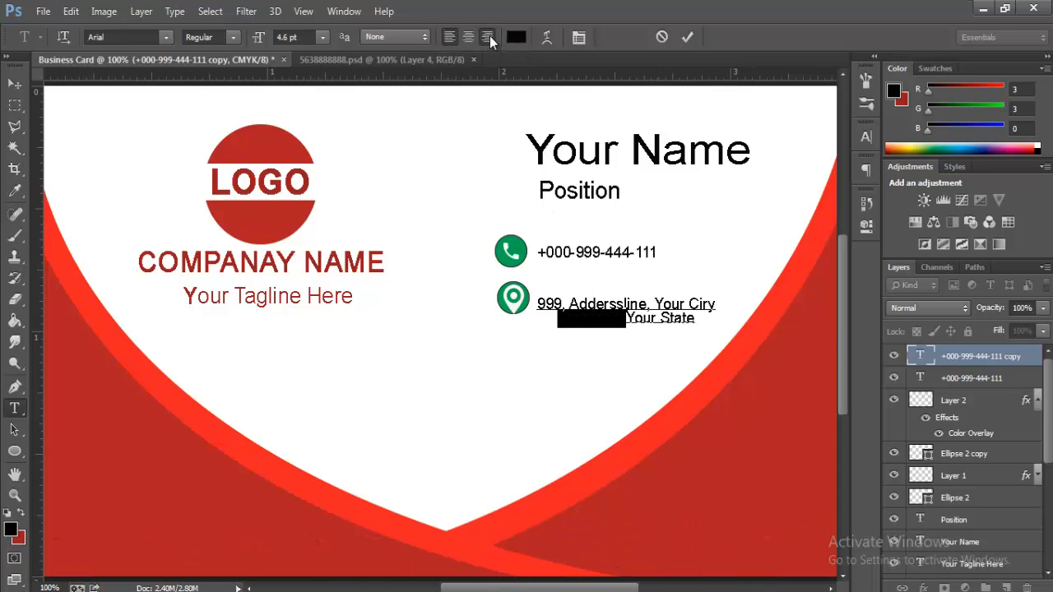
left_click(558, 319)
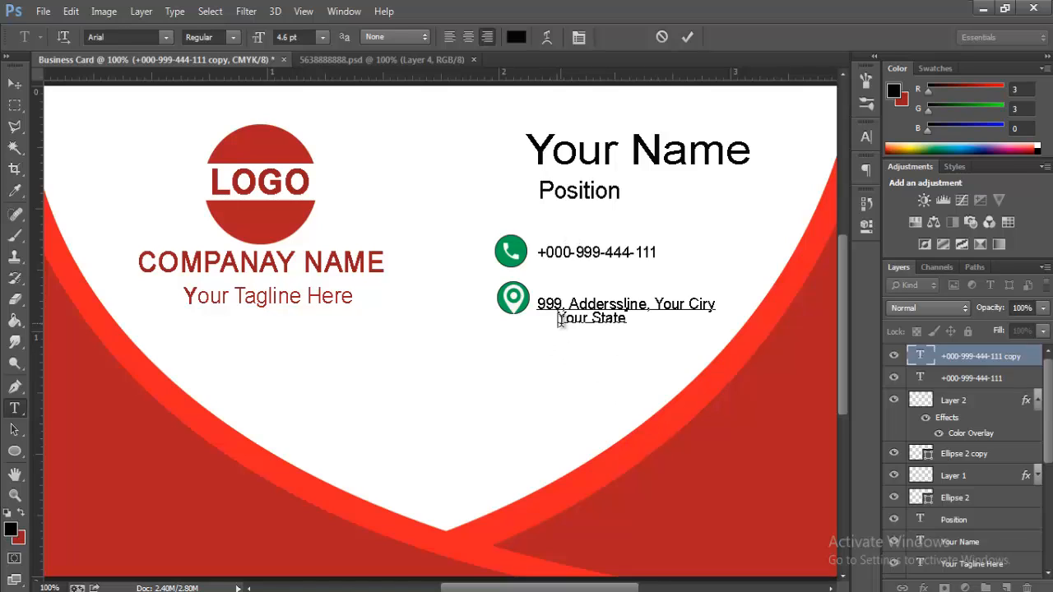
key("BackSpace")
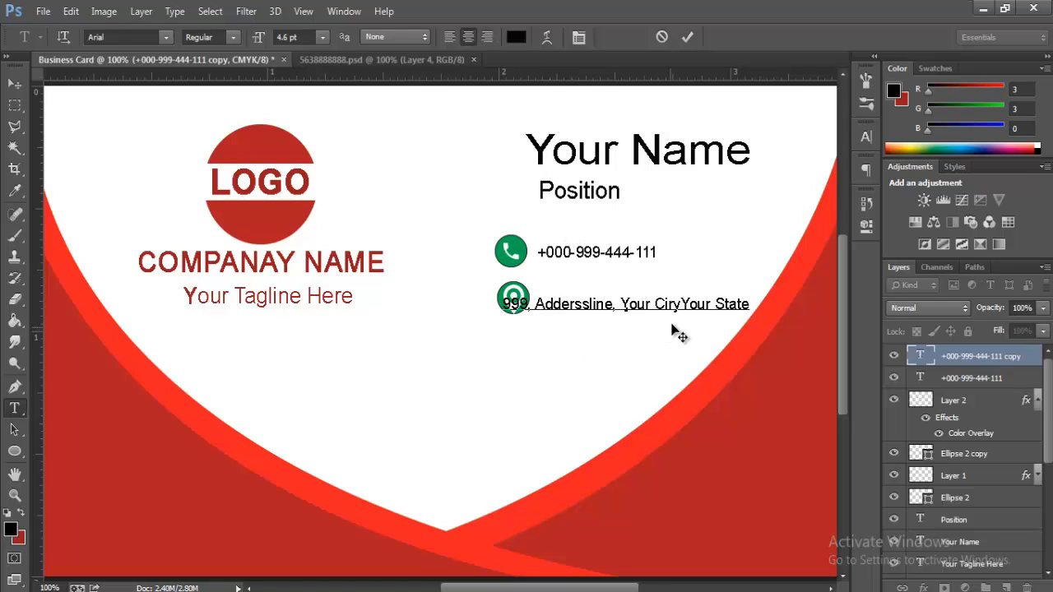
key("Return")
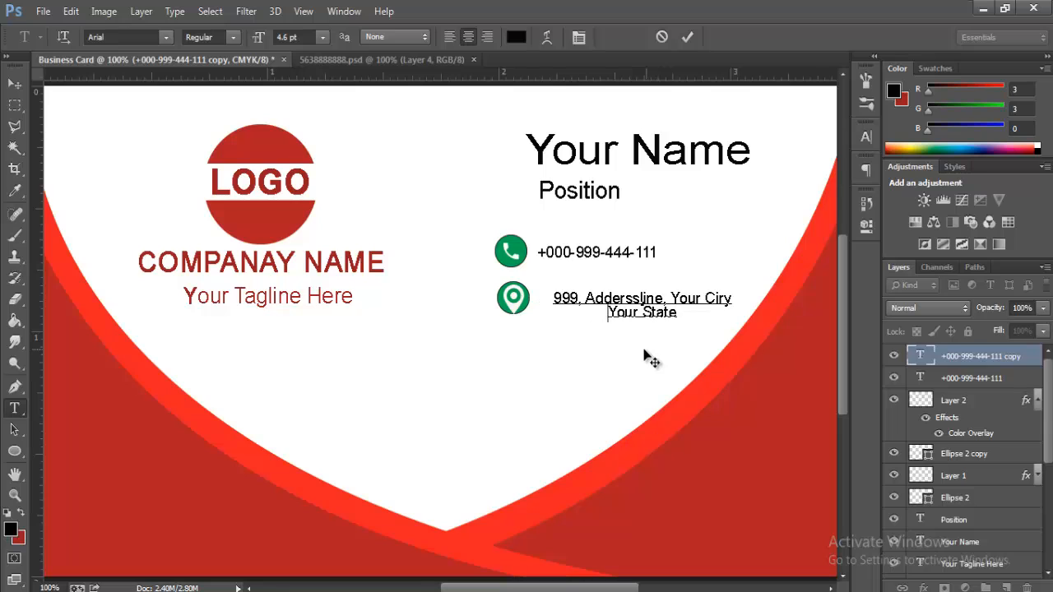
- Right-align the "Your State" line, move the address text close beside the location pin and commit the text edit
left_click_drag(639, 349, 637, 349)
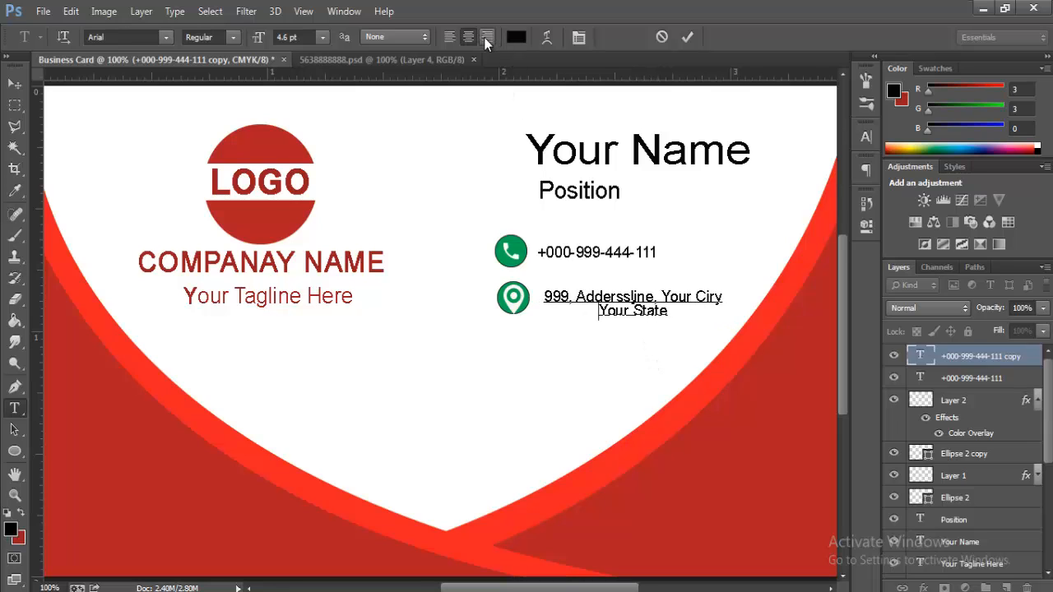
left_click(448, 35)
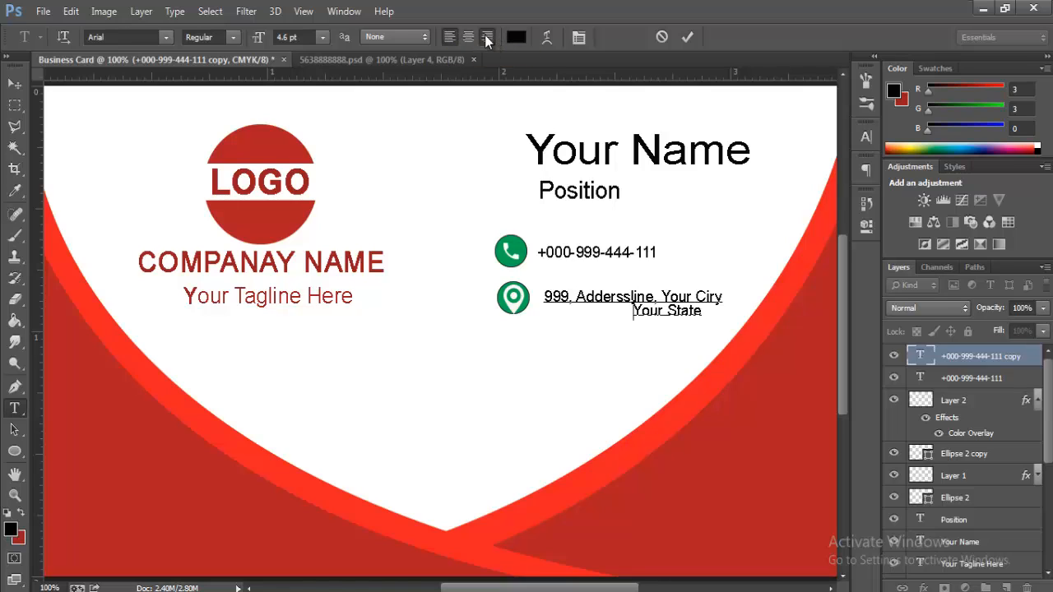
left_click(486, 35)
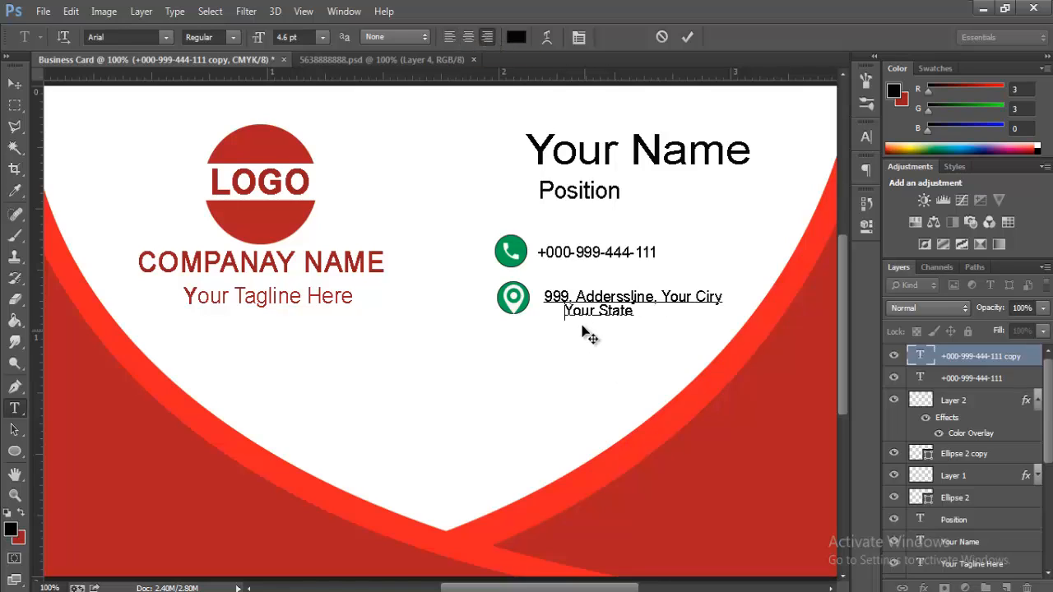
left_click_drag(579, 374, 572, 372)
right_click(522, 311)
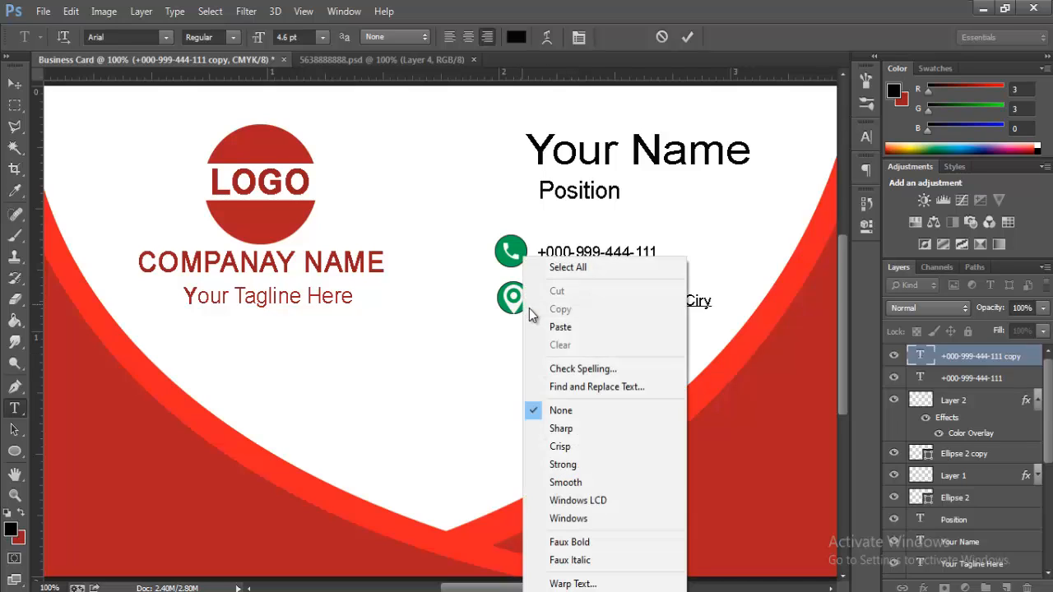
left_click(505, 310)
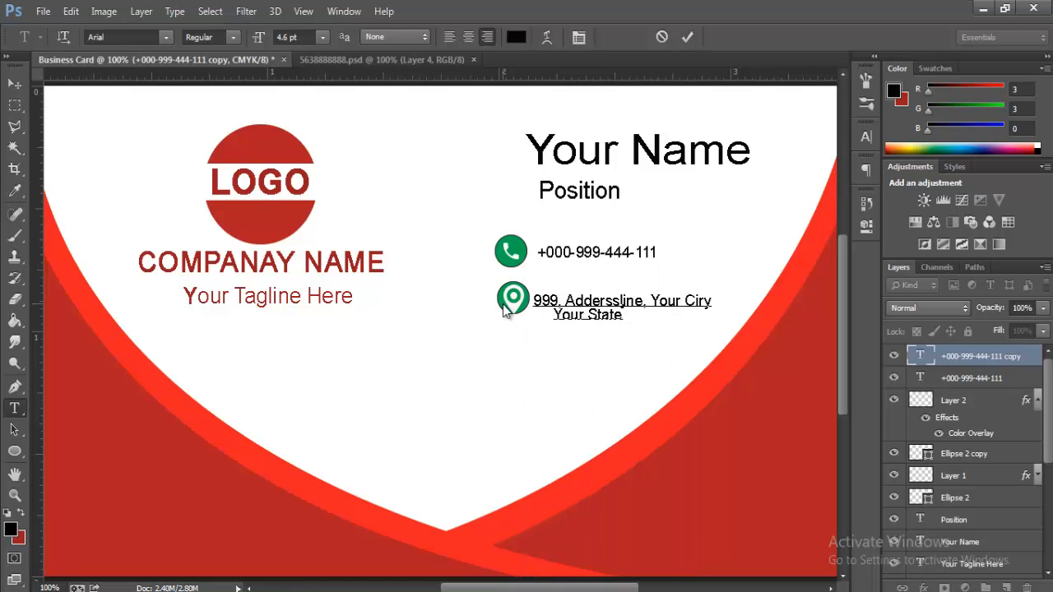
right_click(506, 310)
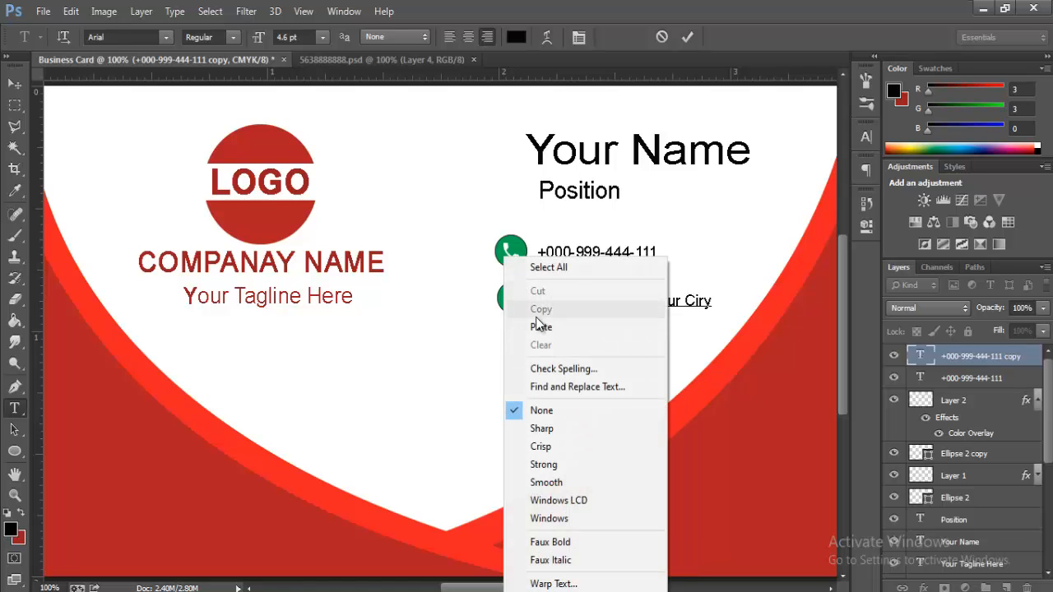
left_click(463, 325)
left_click(15, 84)
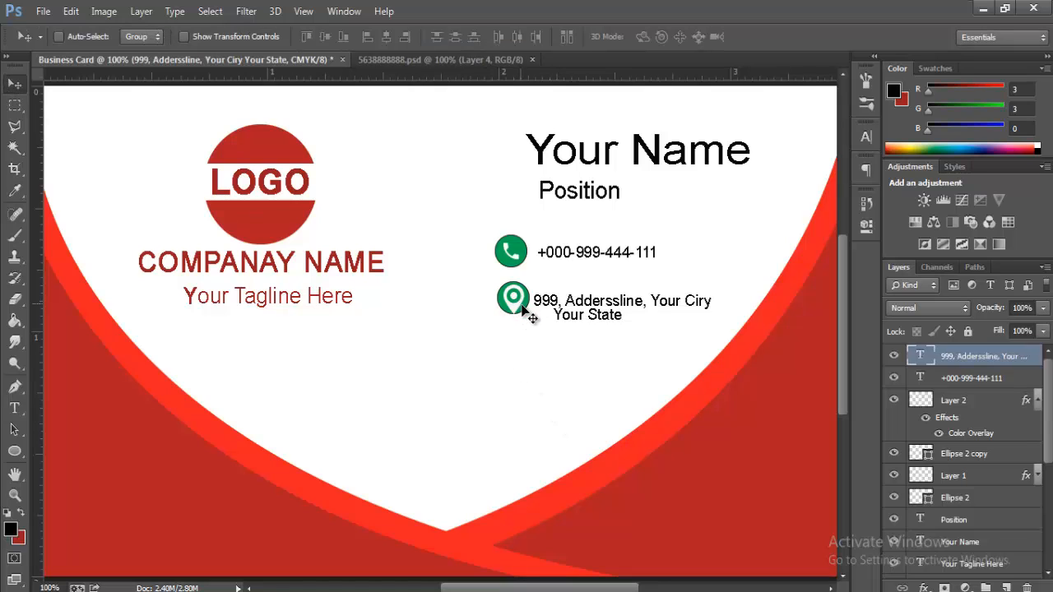
- Duplicate the location pin together with its green circle and place the copy below the original as a third icon
right_click(525, 307)
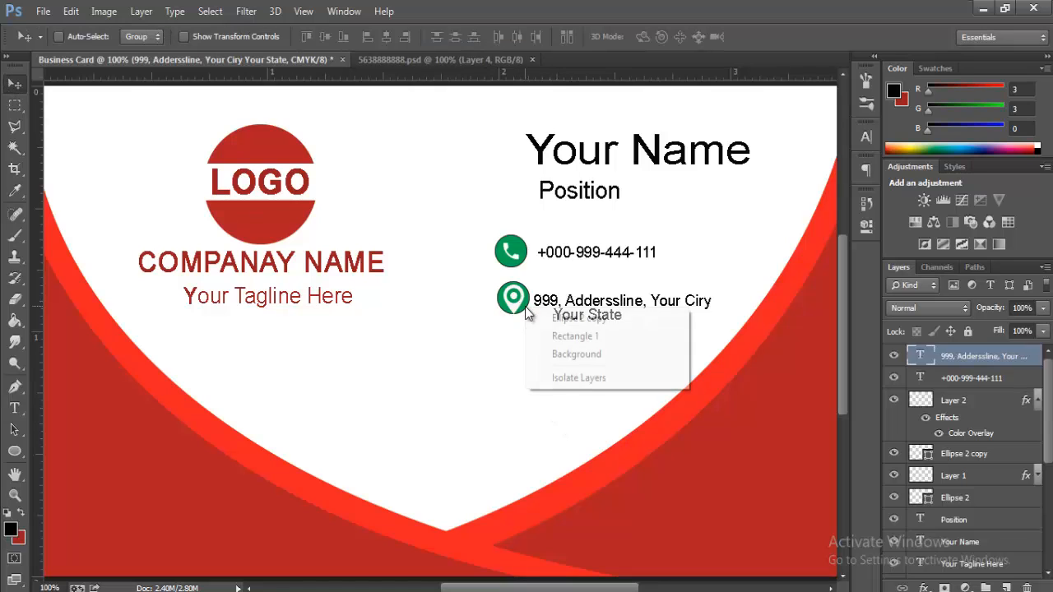
left_click(578, 322)
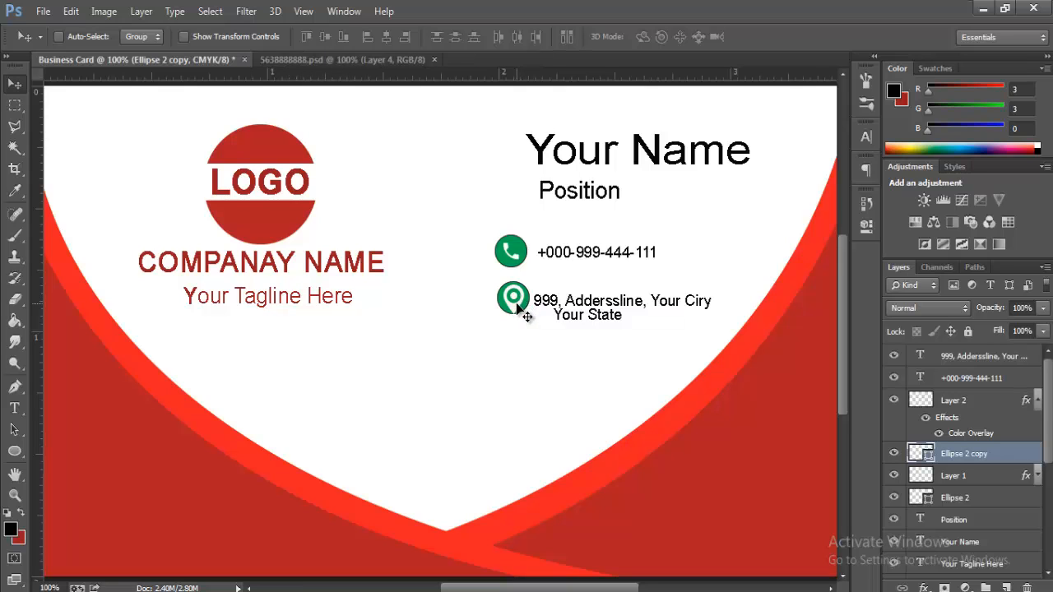
right_click(517, 308)
right_click(519, 304)
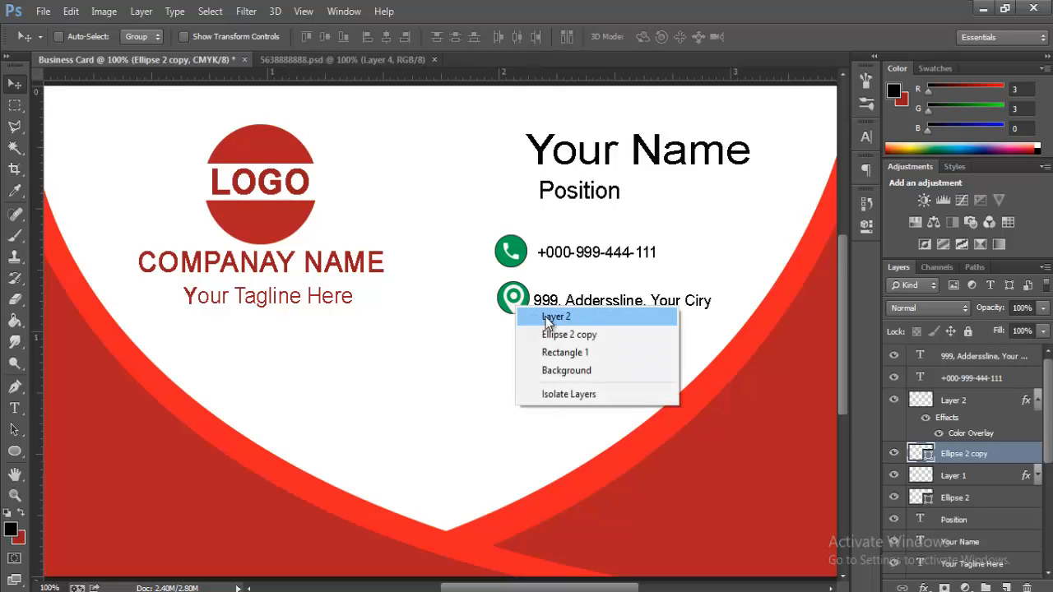
left_click(548, 312)
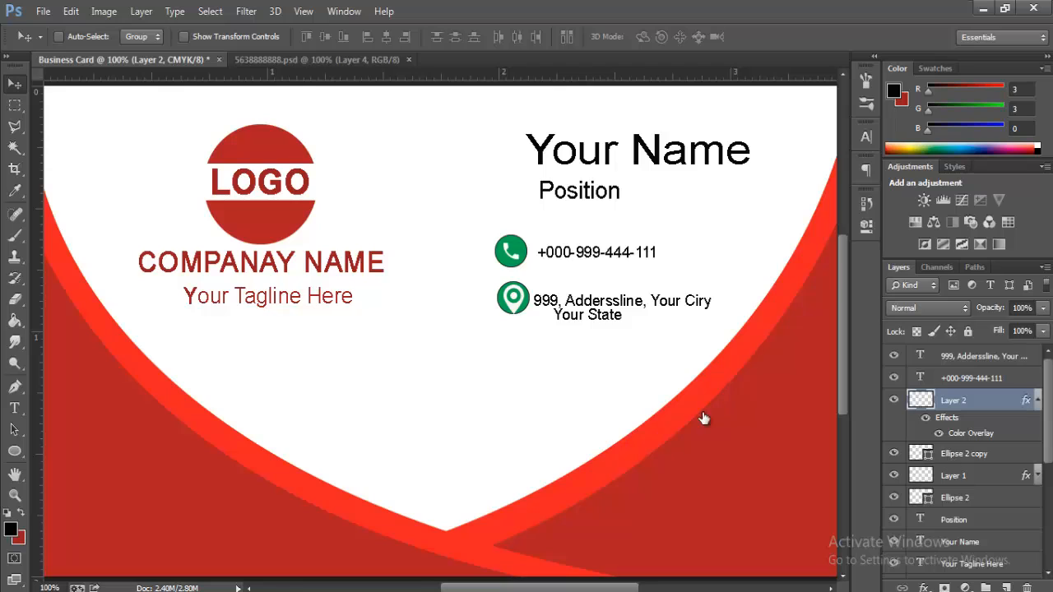
left_click(512, 320, "ctrl+shift")
left_click_drag(505, 300, 512, 358)
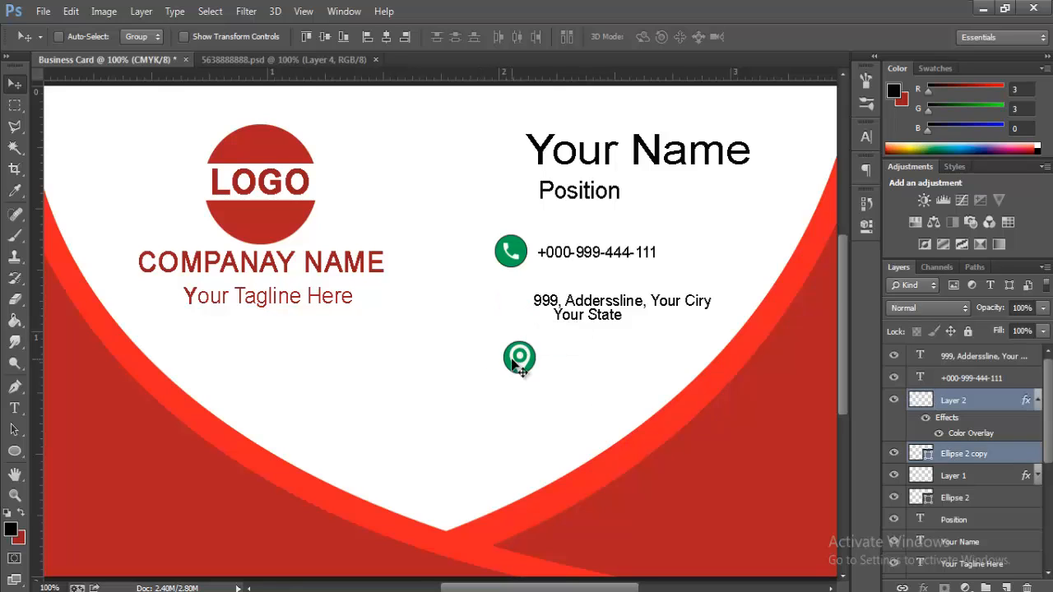
key("ctrl+z")
left_click_drag(512, 306, 515, 366)
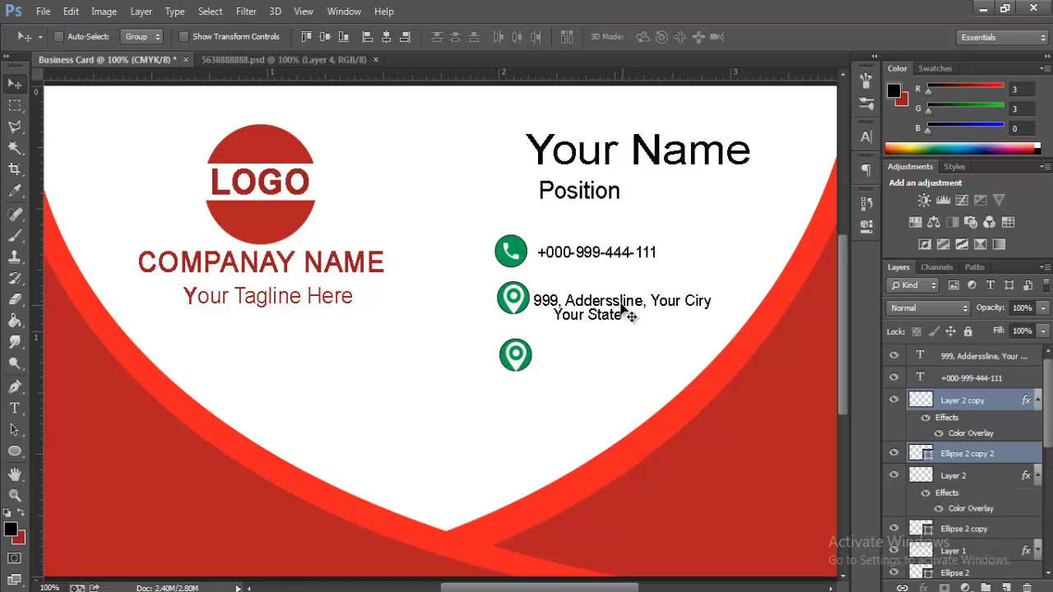
- Nudge the address text up and slightly to the right to line it up with the location pin icon
right_click(627, 311)
left_click(654, 314)
key("Up")
key("Up")
key("Up")
key("Up")
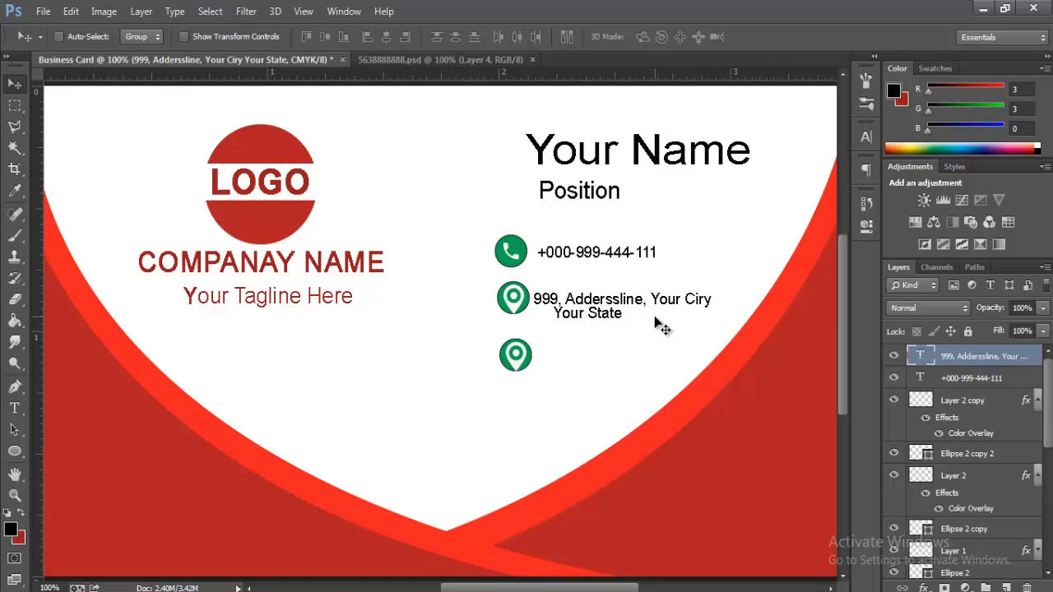
key("Up")
key("Right")
key("Right")
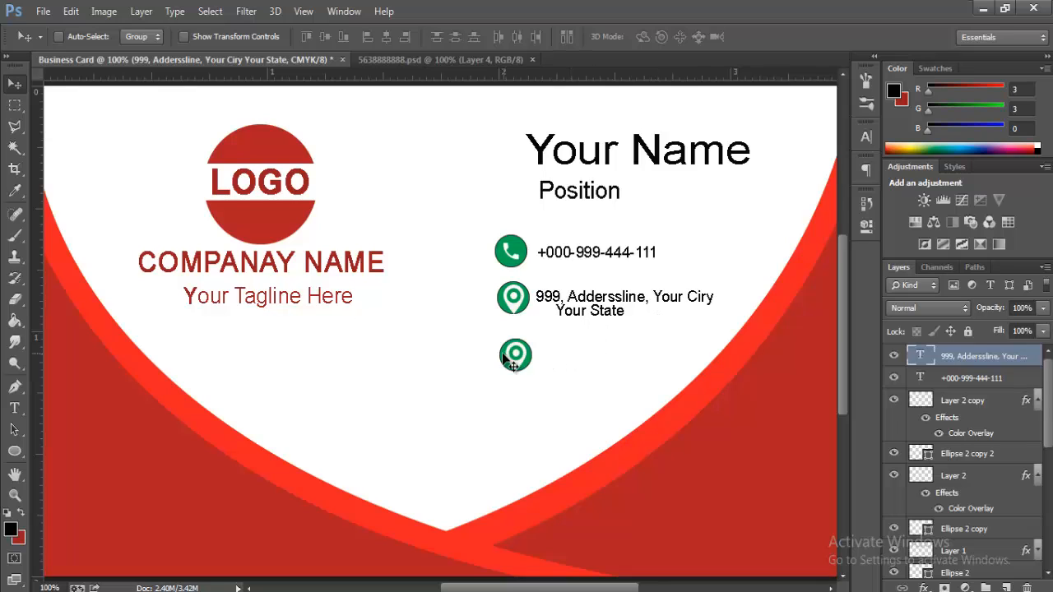
- Delete the copied location pin layer, keeping the third green circle
right_click(512, 352)
left_click(552, 362)
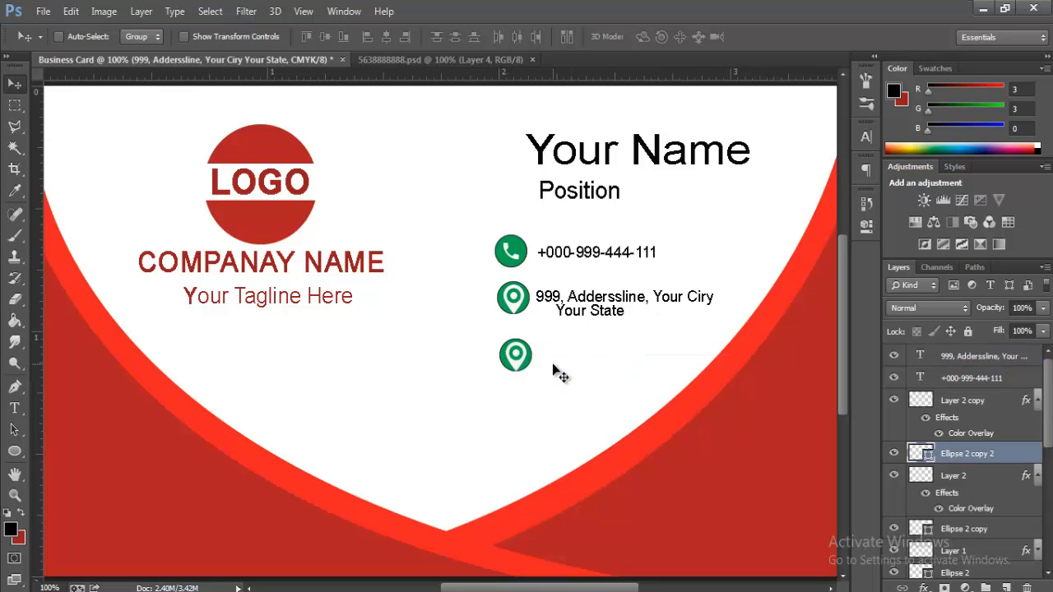
right_click(518, 362)
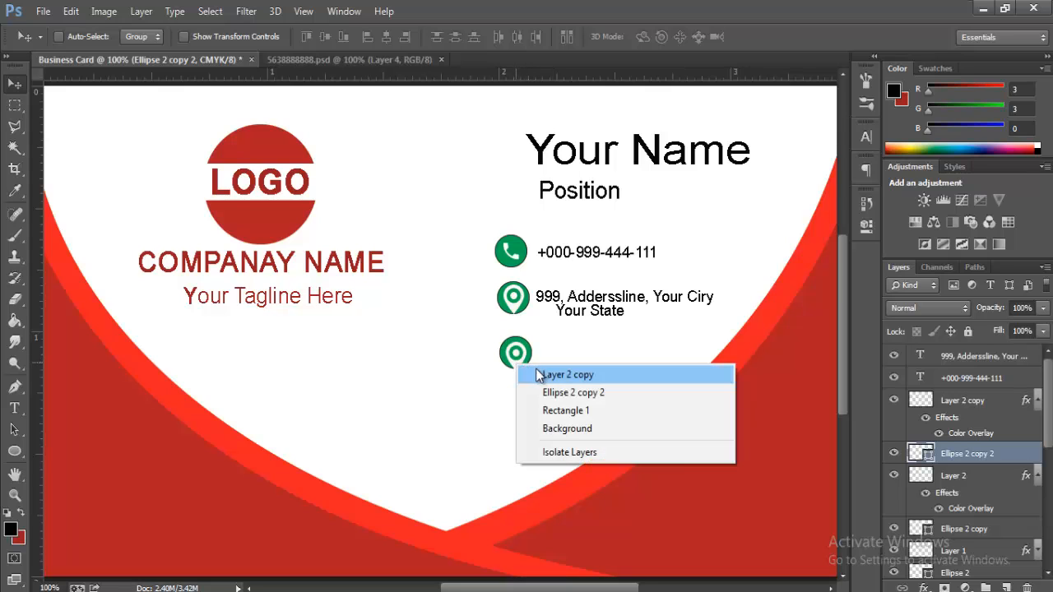
left_click(552, 375)
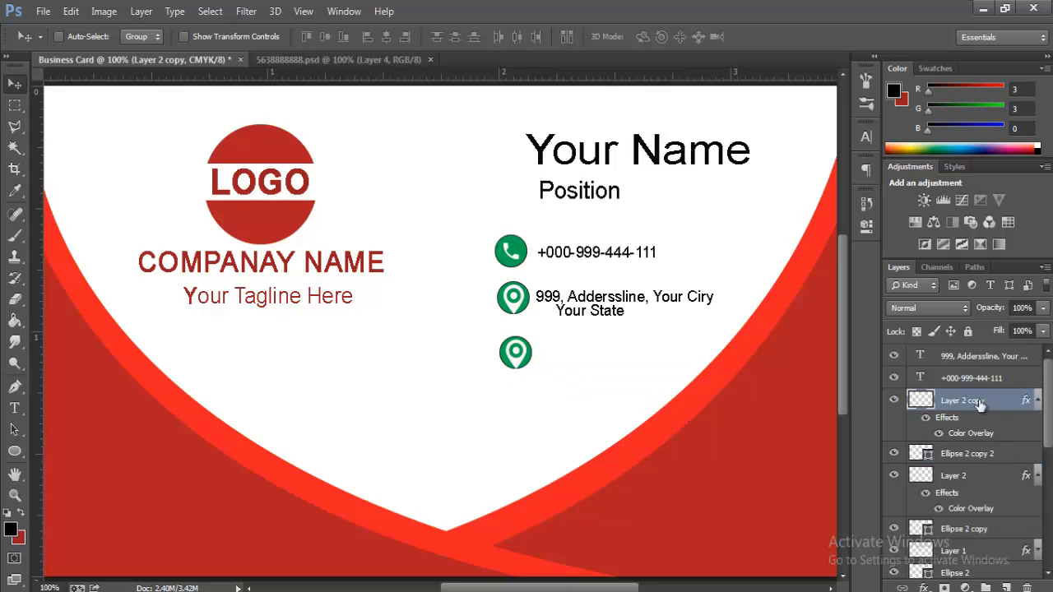
left_click_drag(979, 403, 1025, 587)
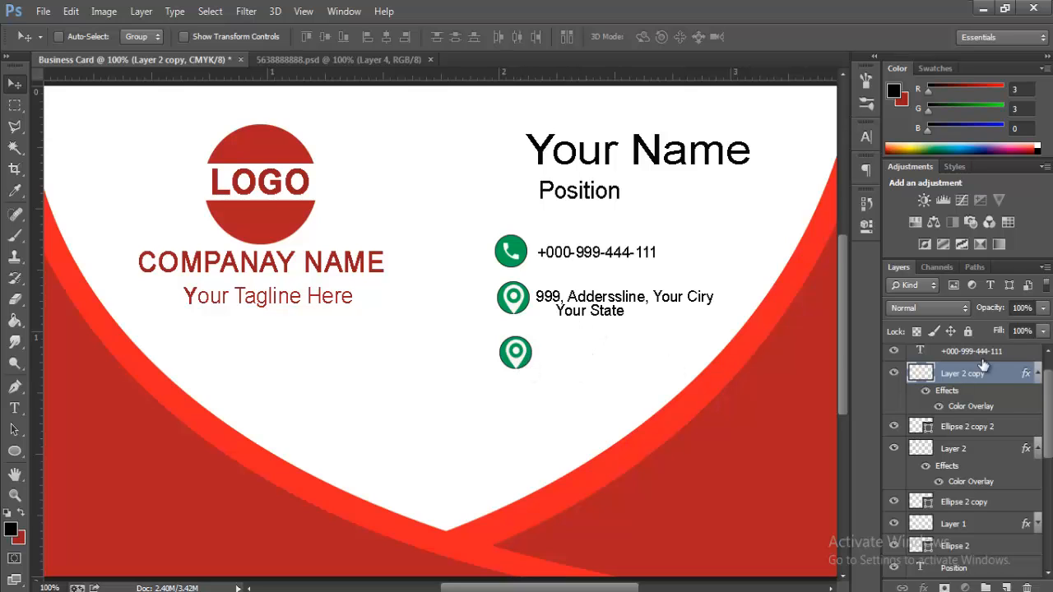
left_click_drag(983, 367, 1027, 588)
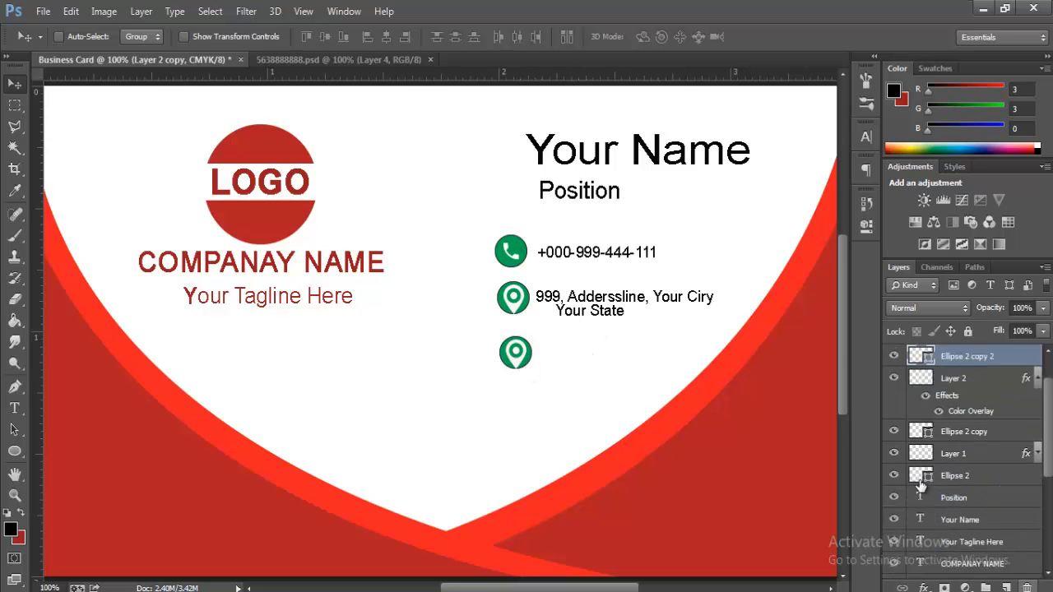
- Bring the globe icon from 5638888888.psd into the Business Card document and place it over the third green circle
left_click(402, 61)
right_click(364, 258)
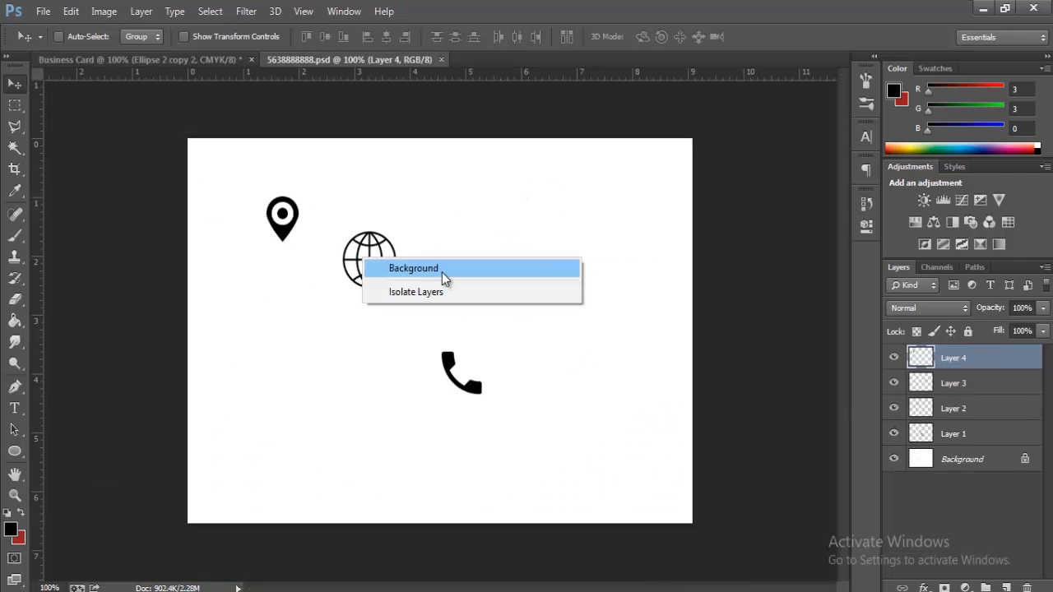
left_click(442, 269)
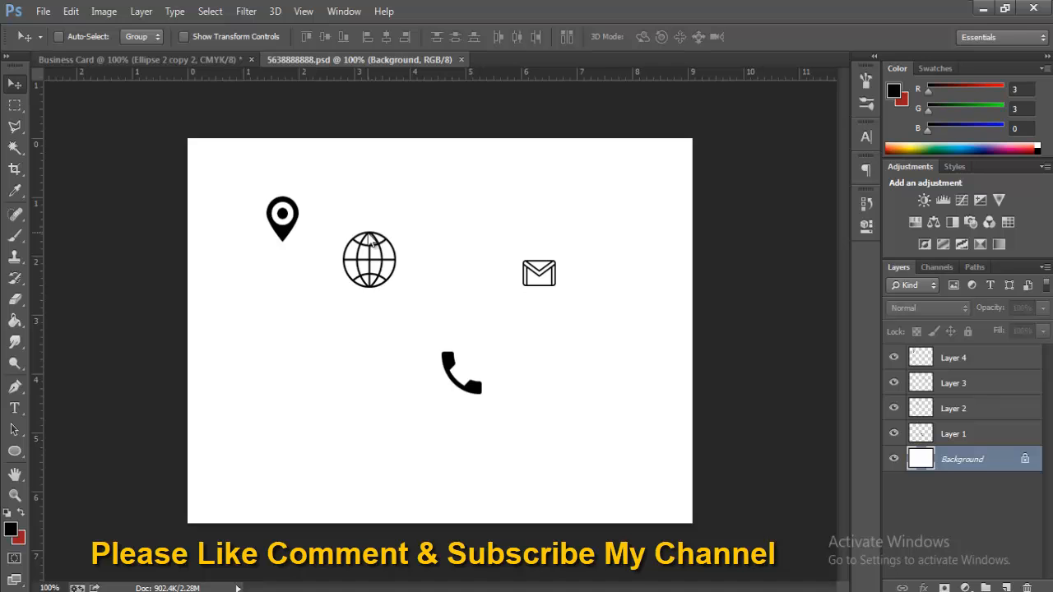
right_click(373, 242)
left_click(409, 243)
left_click_drag(352, 228, 524, 363)
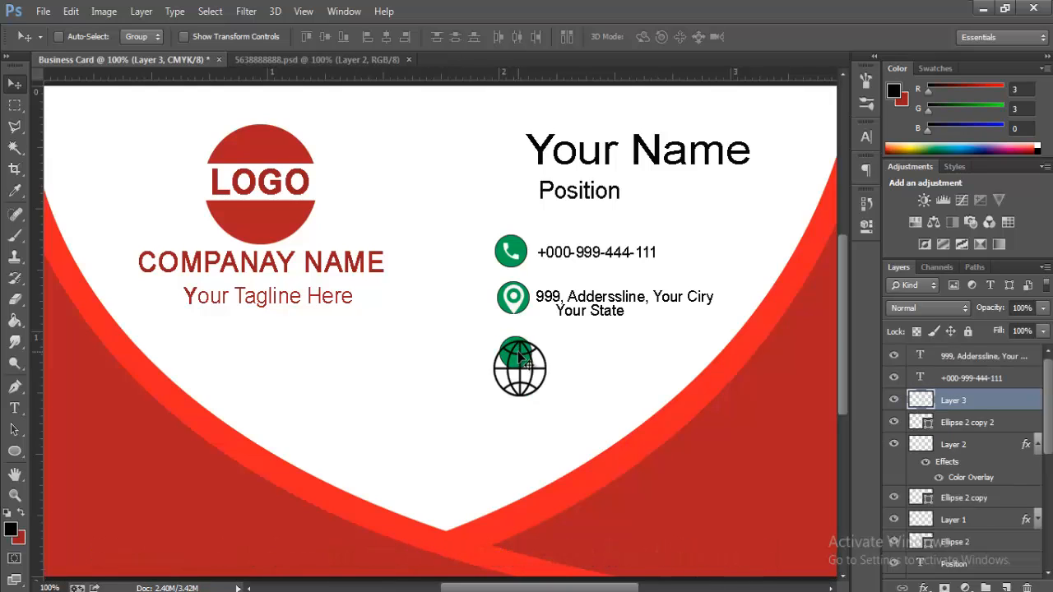
- Scale the globe icon down with Free Transform and centre it inside the third green circle
key("ctrl+t")
left_click_drag(515, 386, 513, 338)
key("Return")
- Apply a near-white Color Overlay (#fff9fa) to the globe icon layer
right_click(1001, 400)
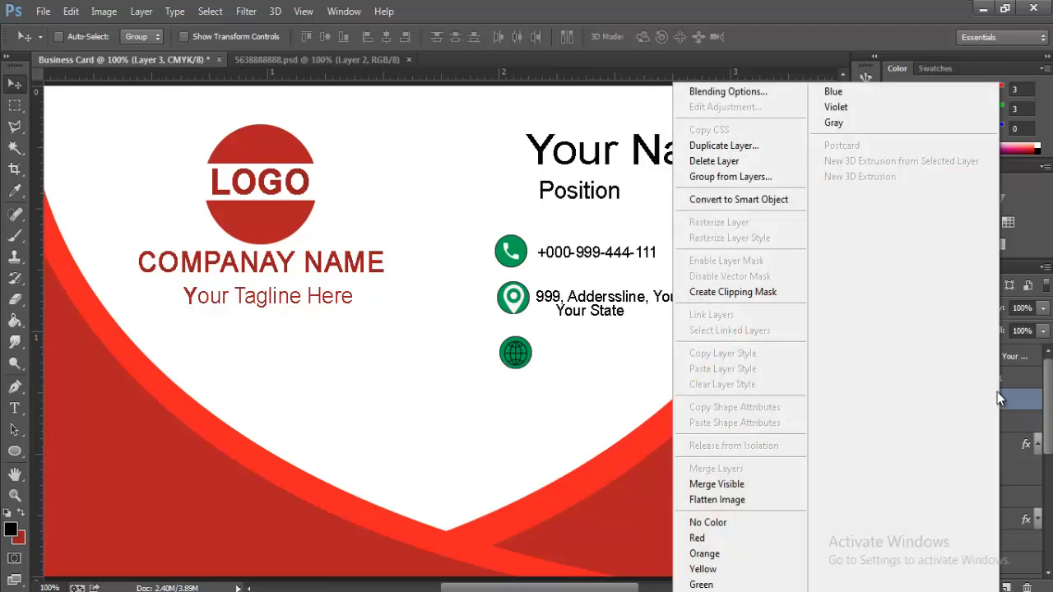
left_click(731, 97)
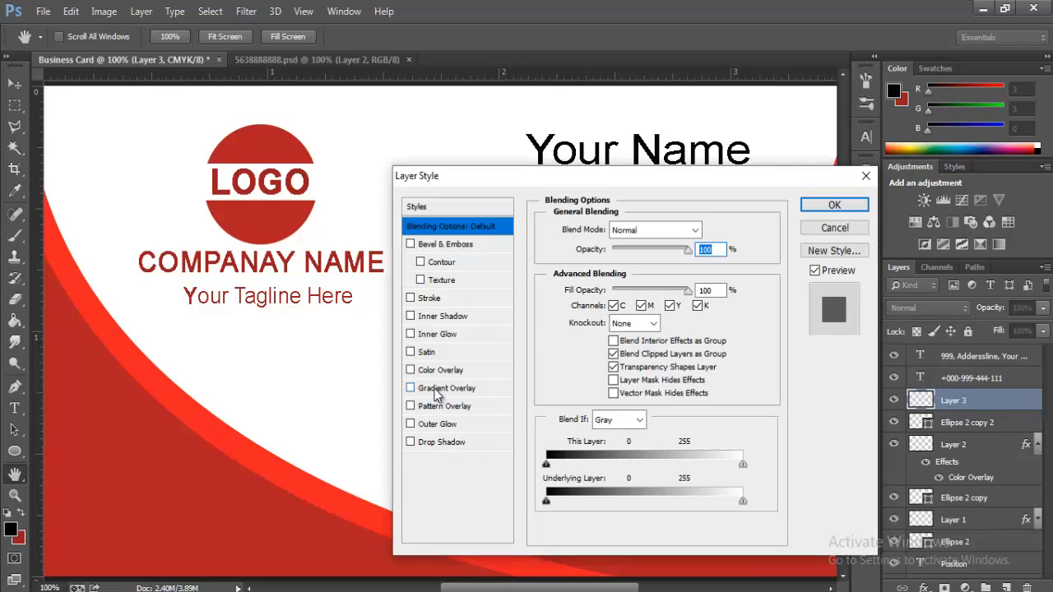
left_click(437, 391)
left_click(430, 369)
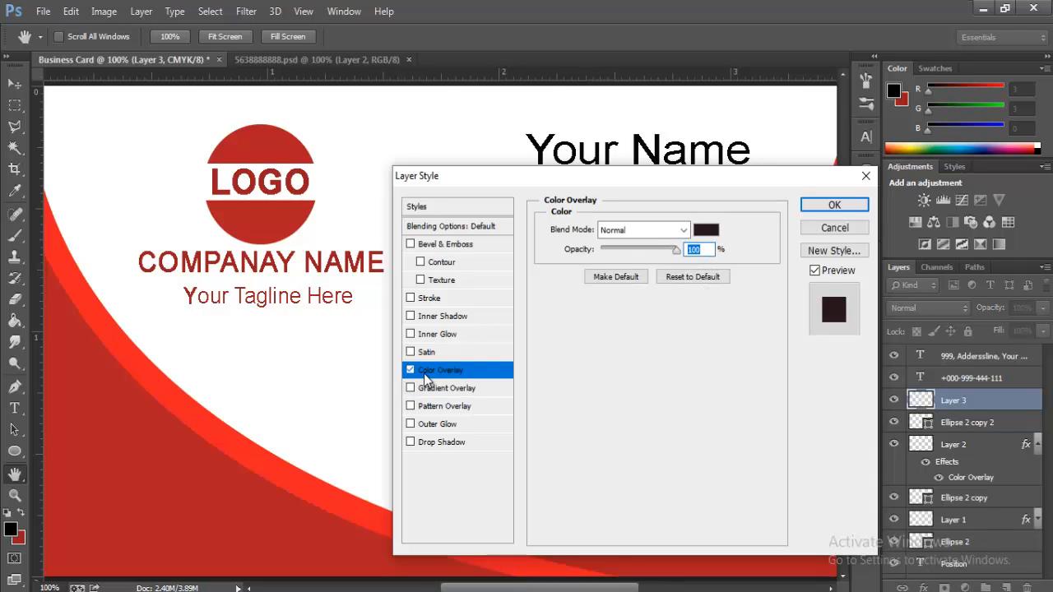
left_click(714, 232)
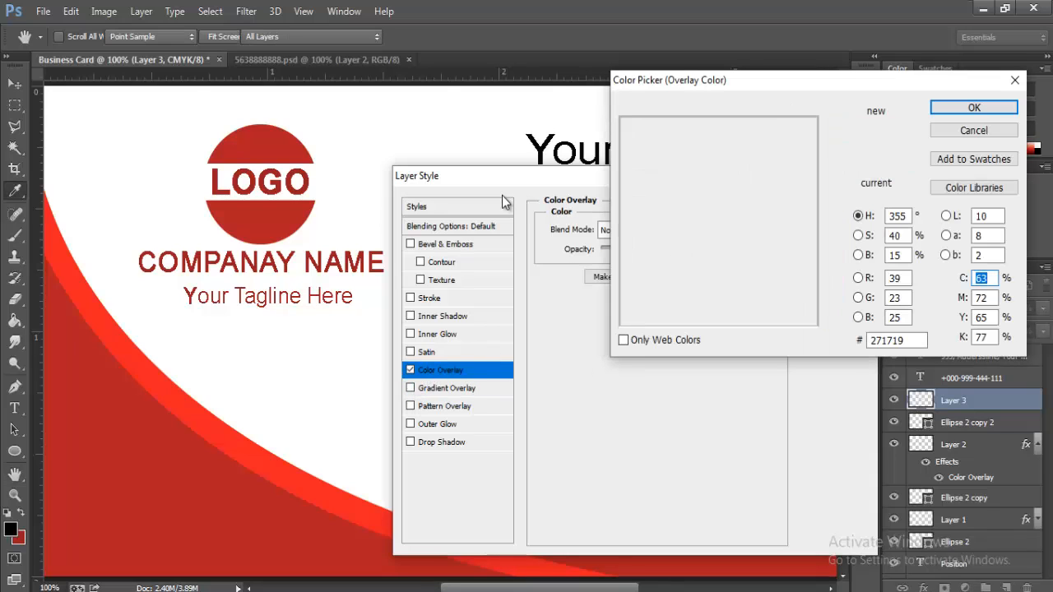
left_click_drag(630, 134, 622, 119)
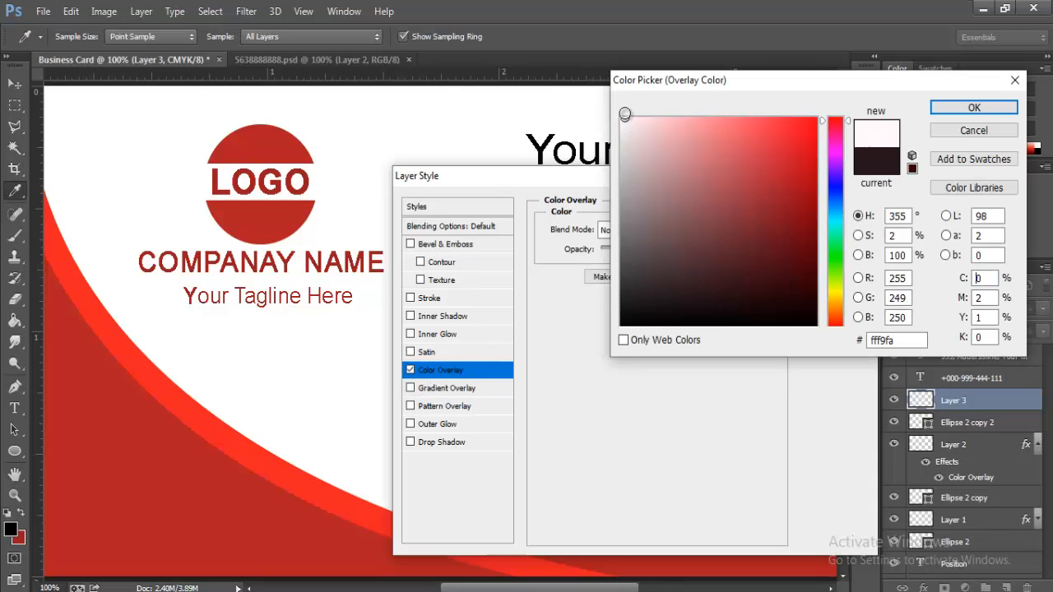
left_click(991, 111)
left_click(835, 206)
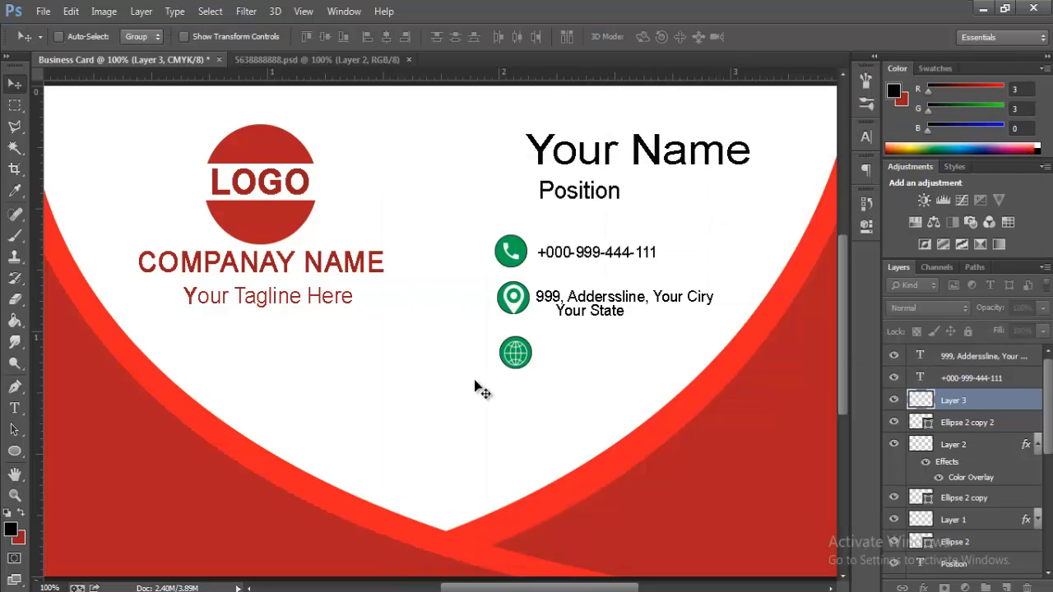
- Duplicate the address text layer and place the copy beside the globe icon
right_click(590, 304)
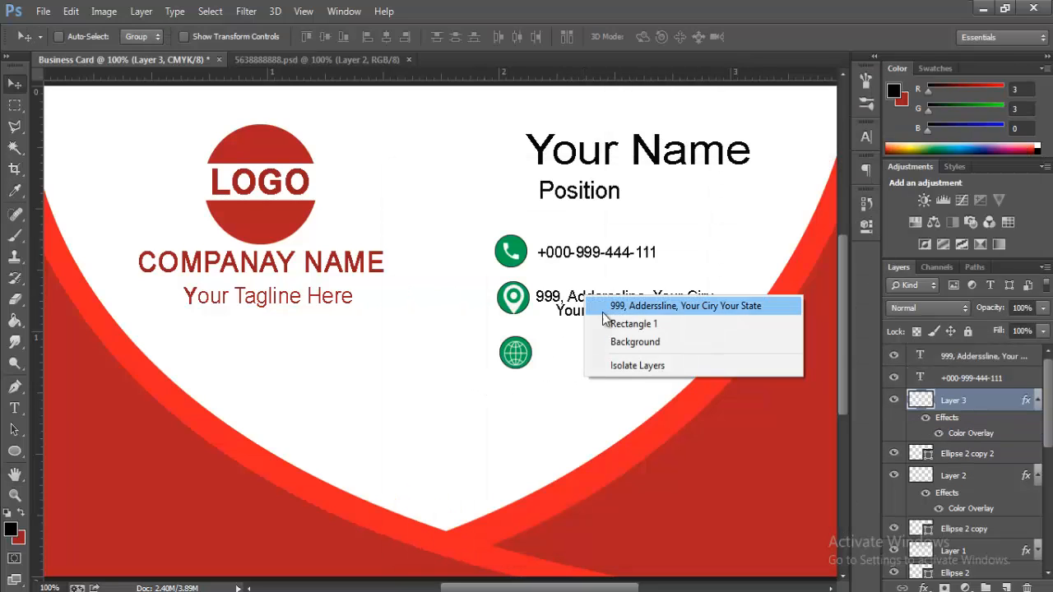
left_click(632, 303)
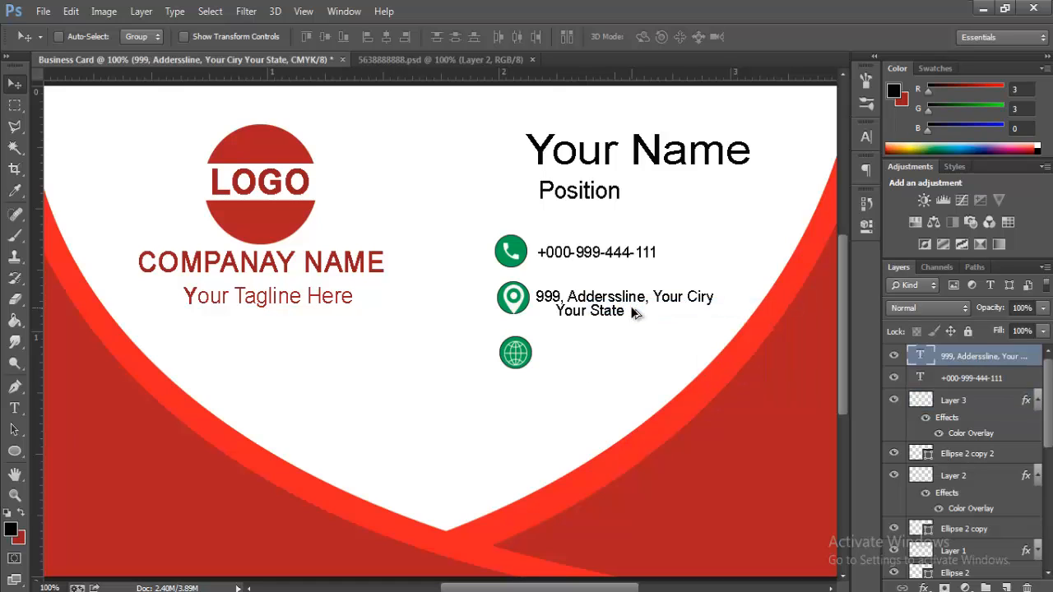
left_click_drag(632, 303, 634, 362)
left_click(14, 408)
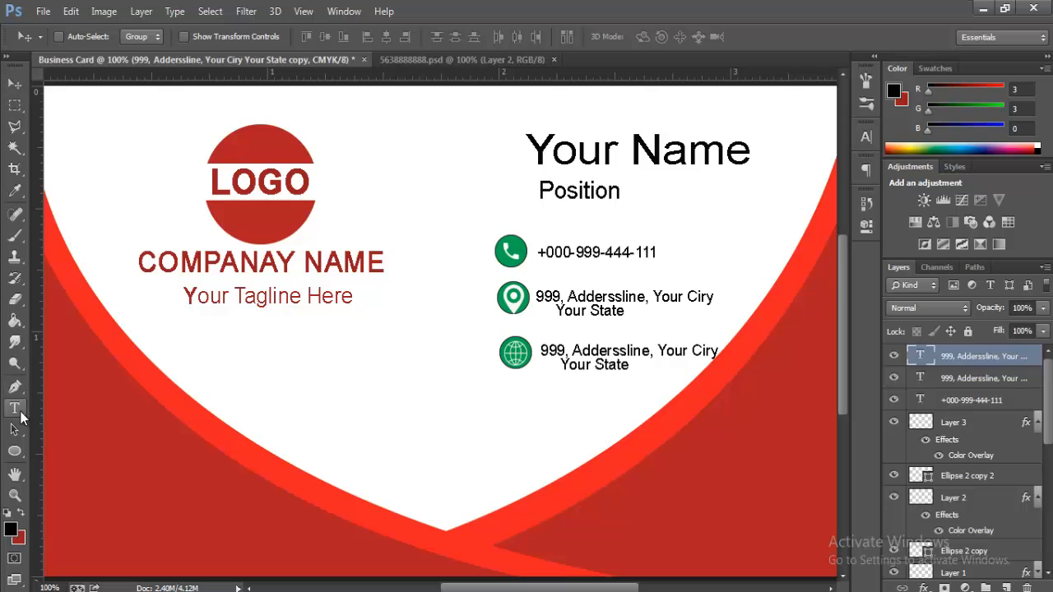
left_click_drag(543, 352, 739, 360)
type("www")
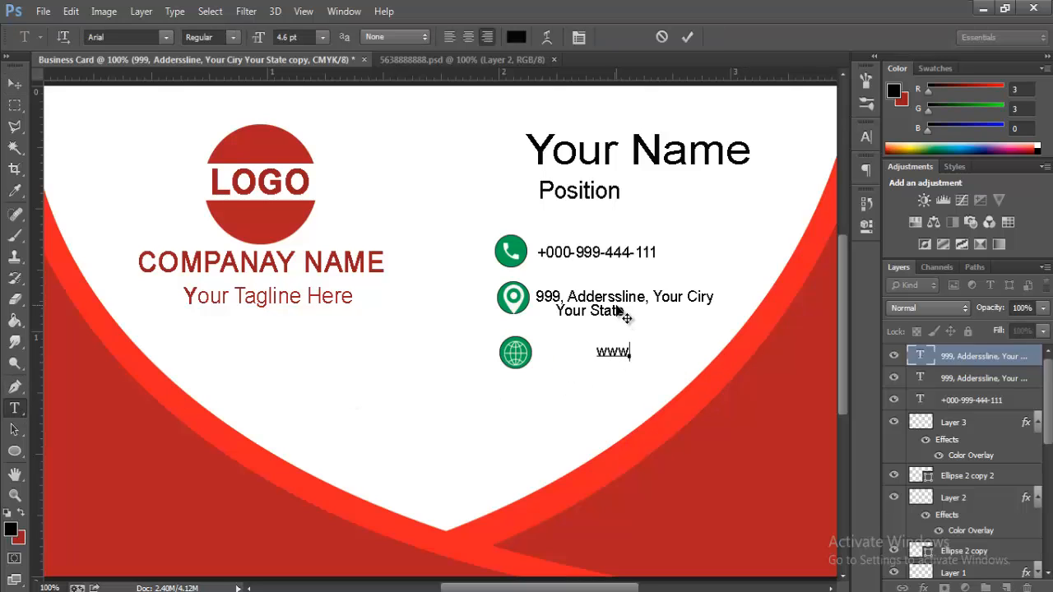
type(".wei")
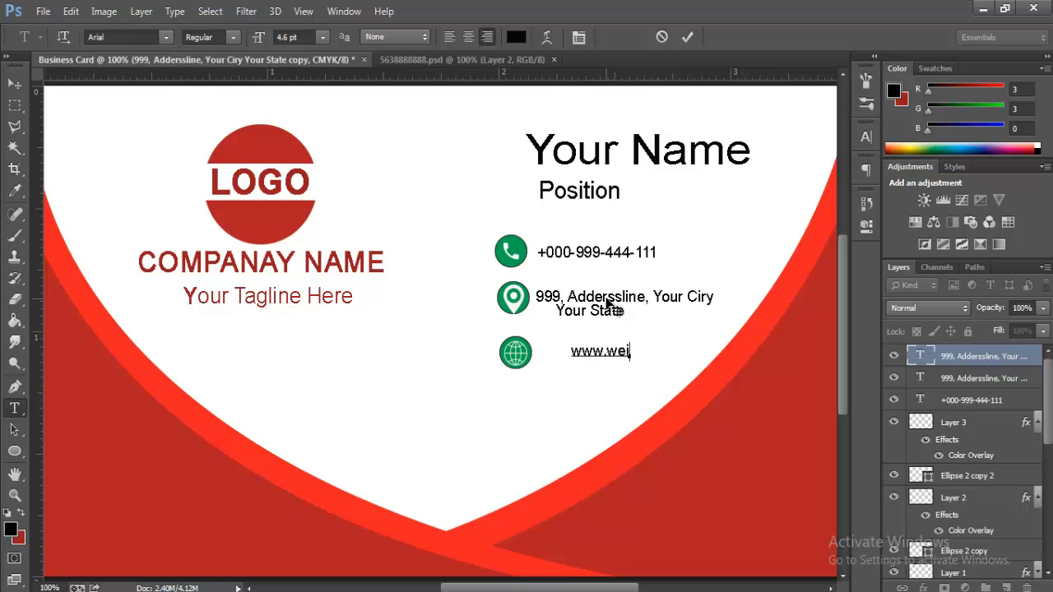
key("BackSpace")
type("b")
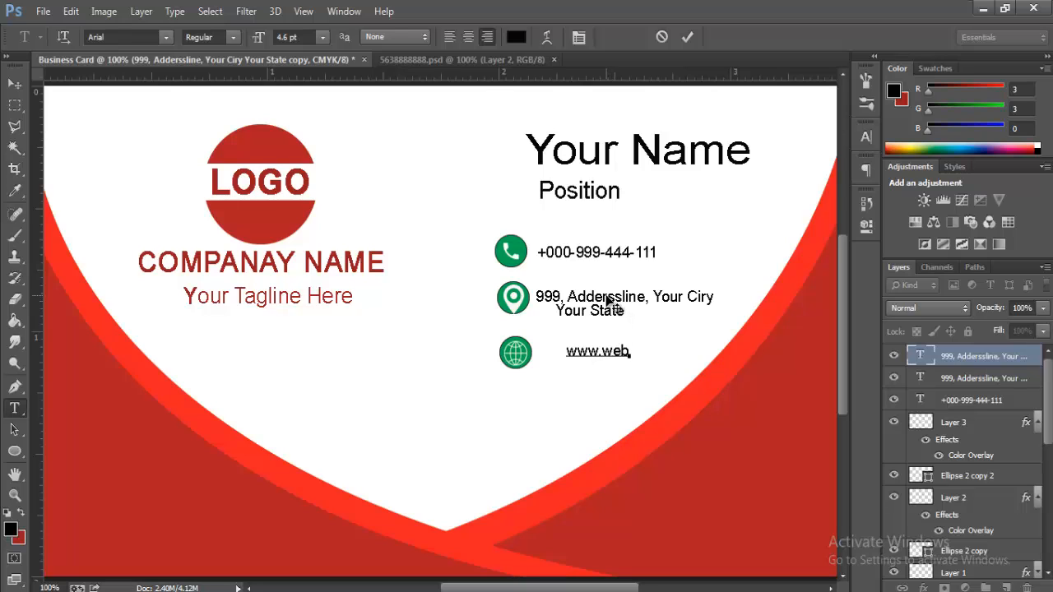
type("site.com")
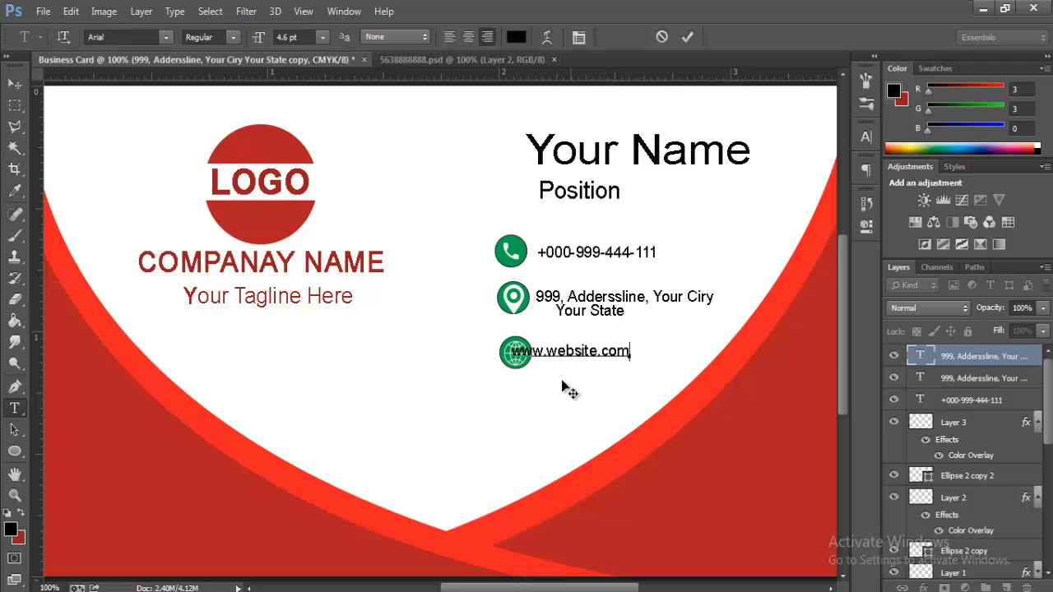
left_click_drag(567, 386, 597, 383)
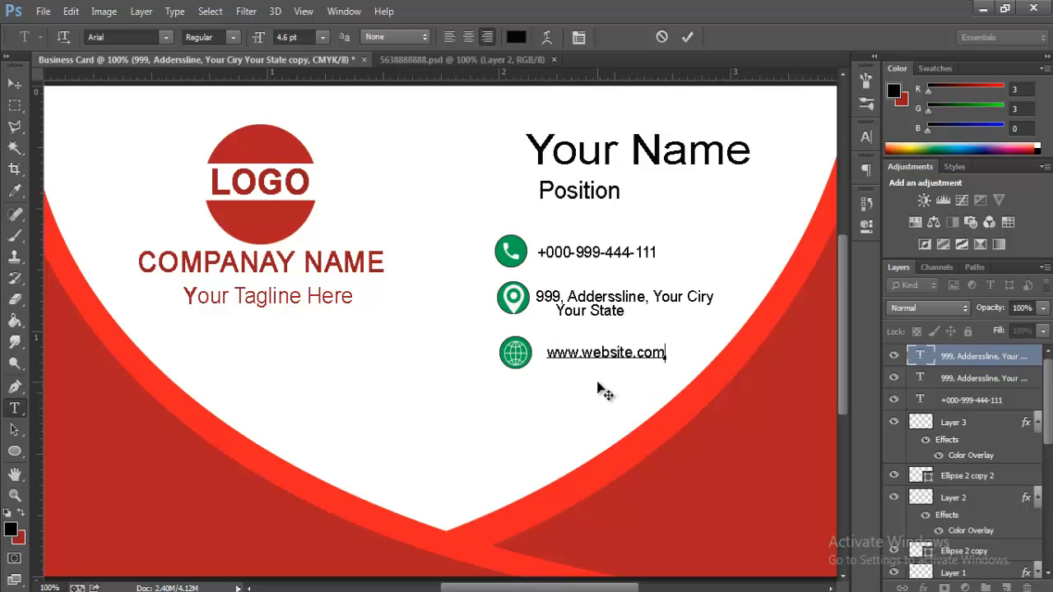
- Add white 18 pt Arial text "Graphic Designer" along the card's lower edge
key("ctrl+minus")
key("ctrl+minus")
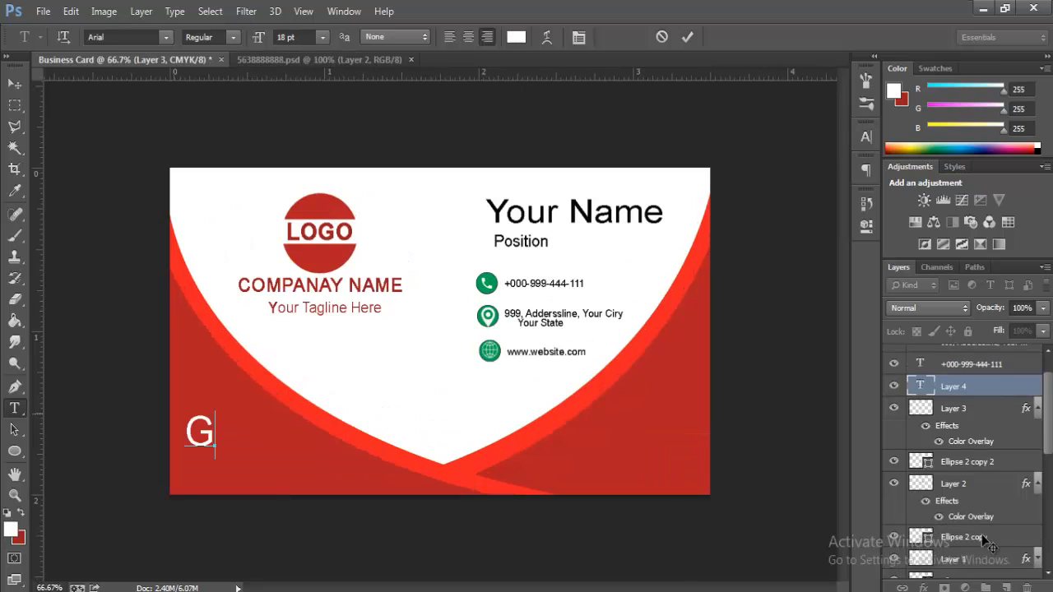
type("ra")
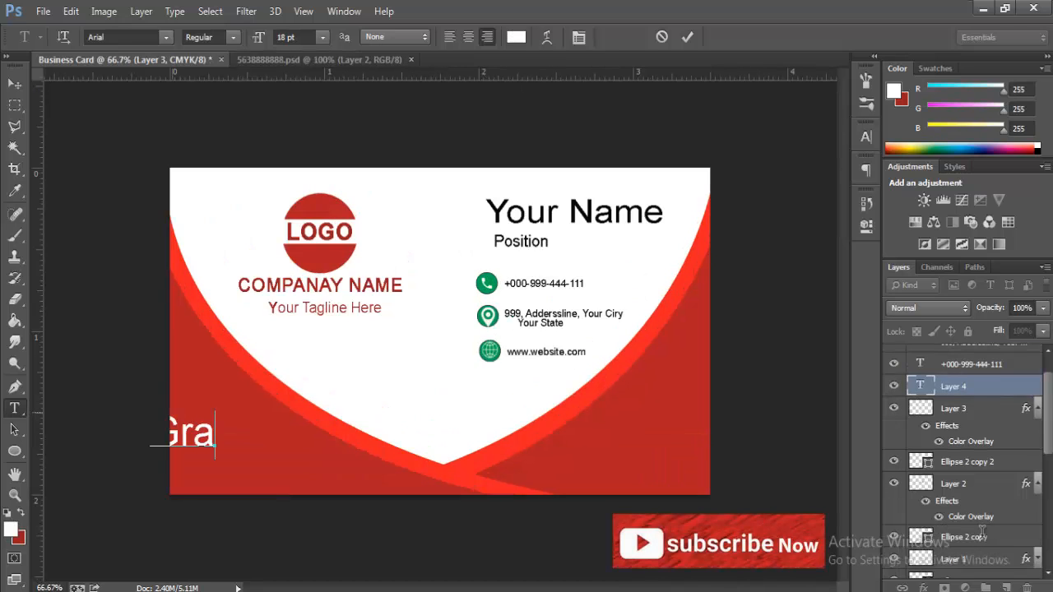
type("phic ")
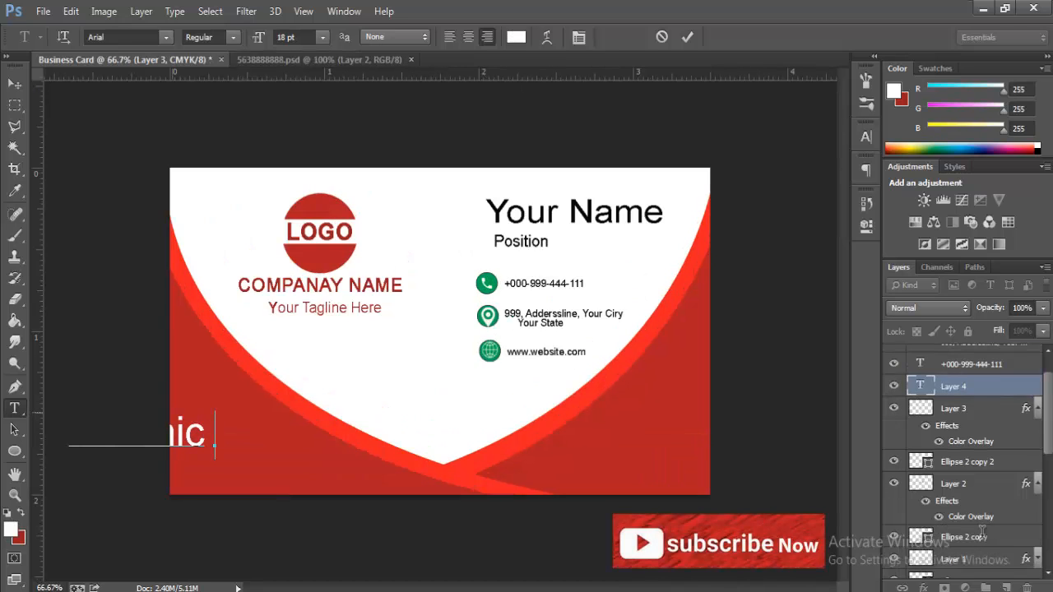
type("Design")
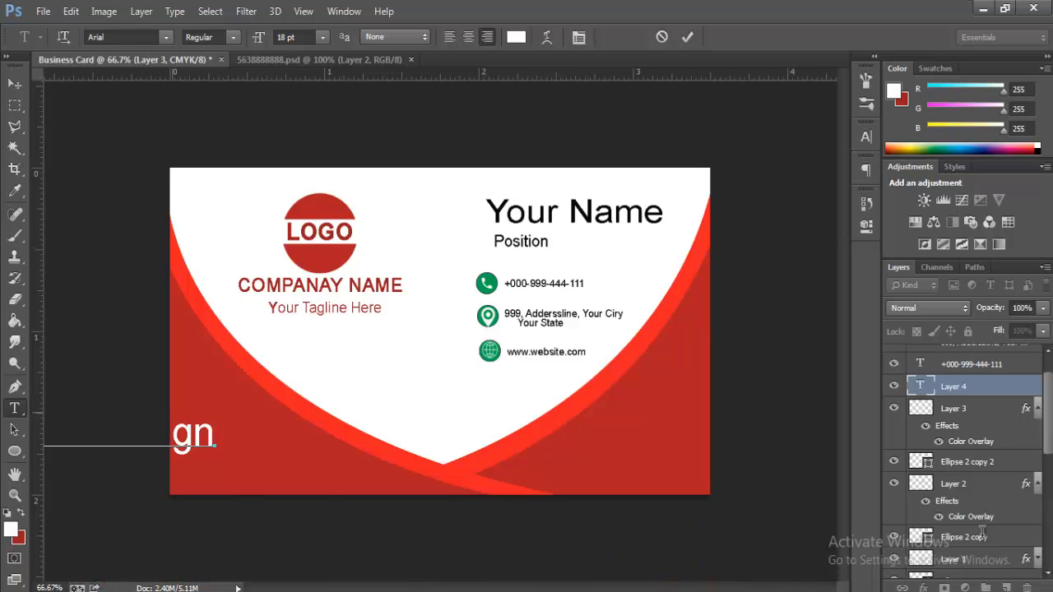
type("er")
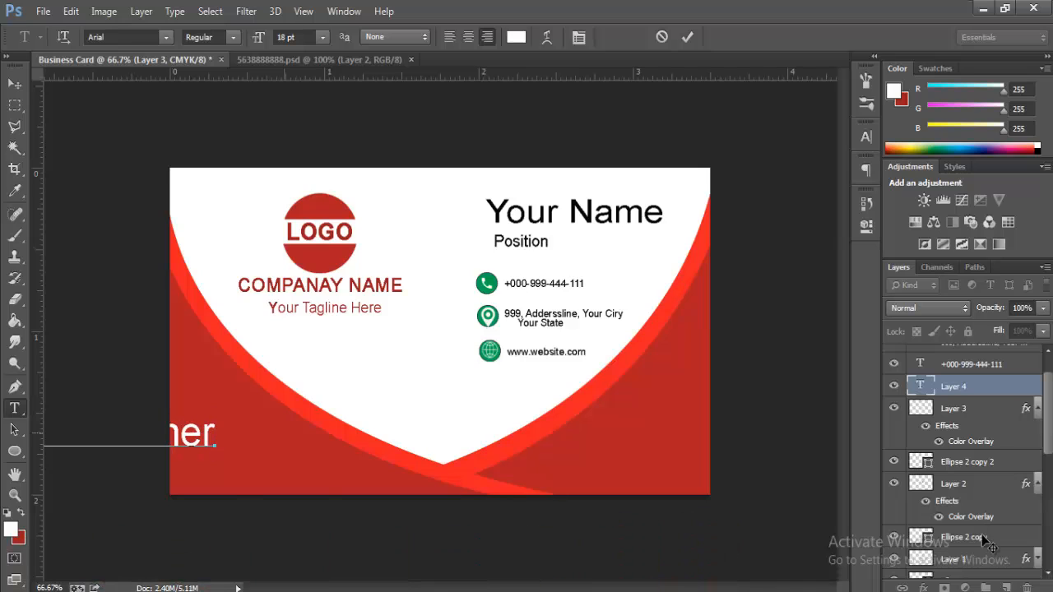
left_click_drag(272, 447, 508, 476)
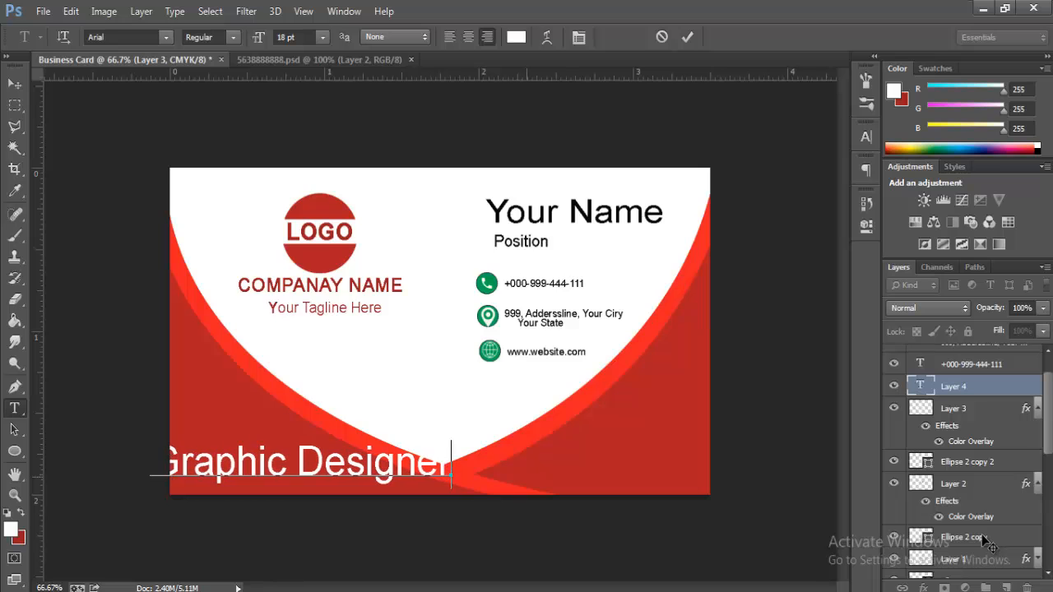
- Scale the "Graphic Designer" text to about 52% with Free Transform and place it in the card's lower-left red area
left_click(71, 10)
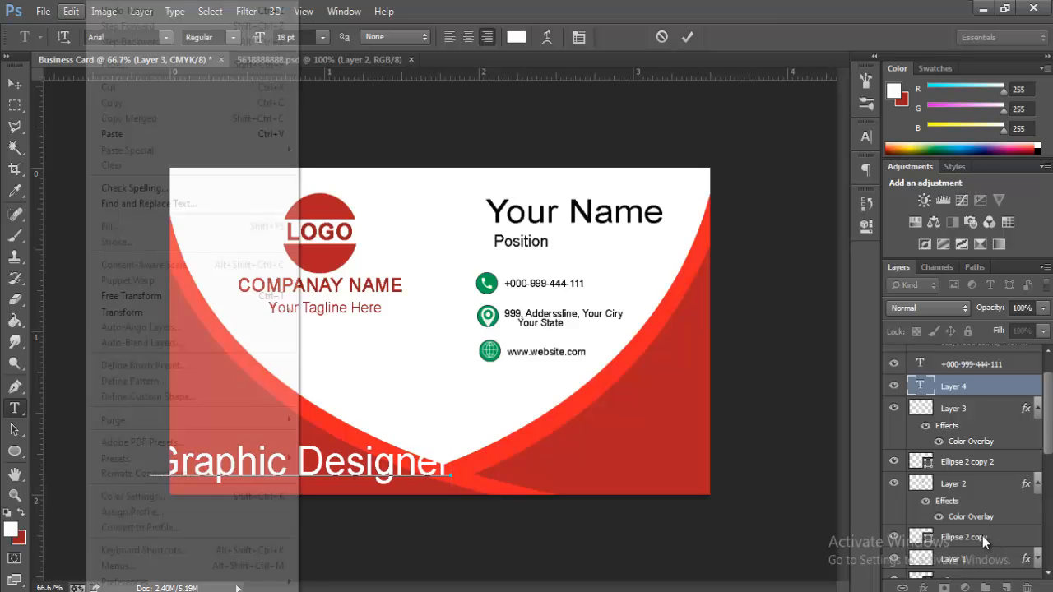
left_click(131, 295)
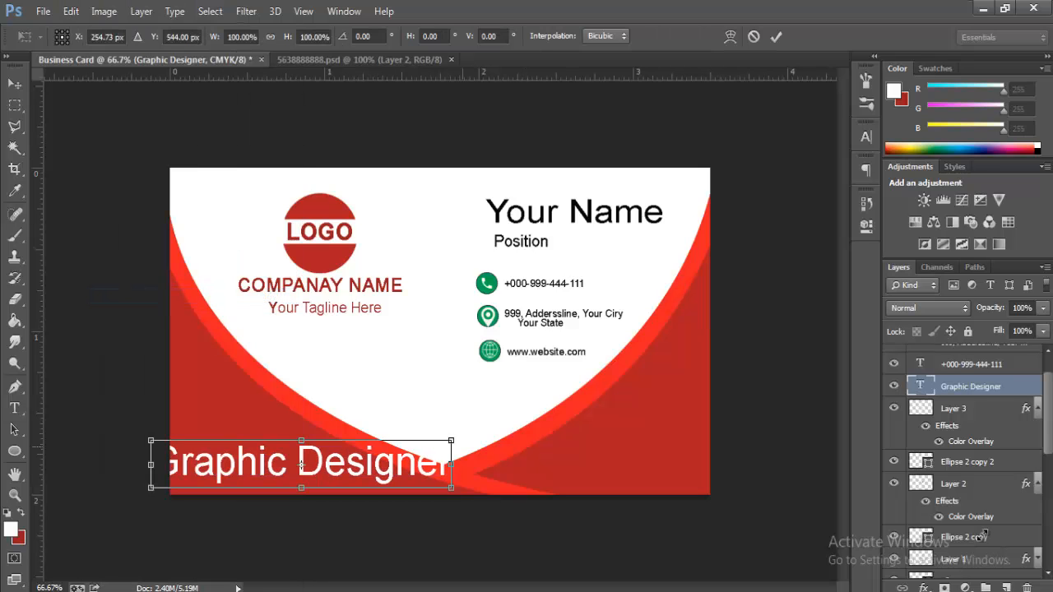
left_click_drag(451, 441, 391, 450)
left_click_drag(302, 463, 271, 467)
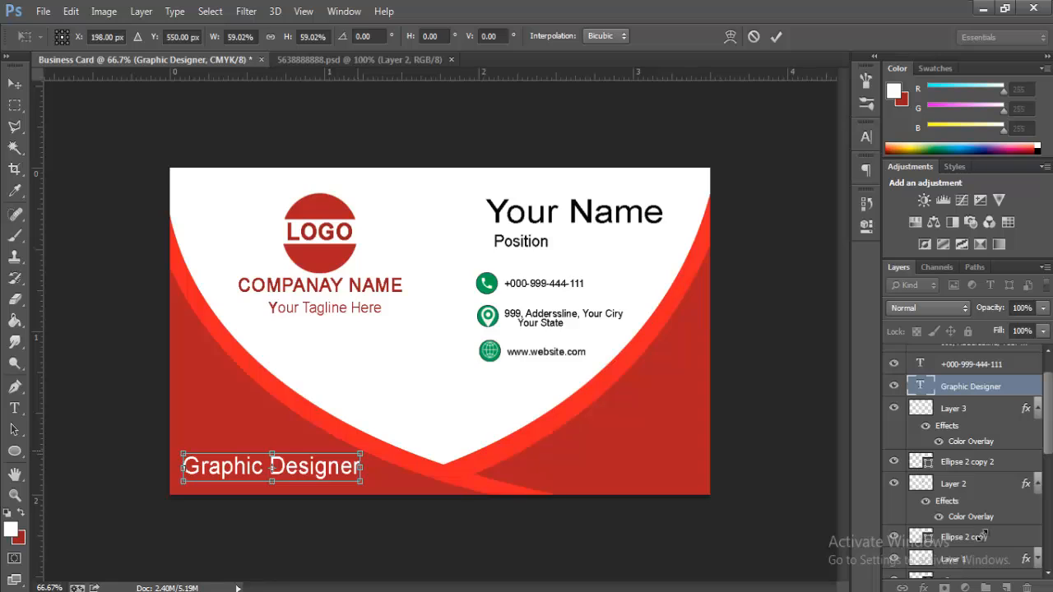
left_click_drag(360, 454, 323, 466)
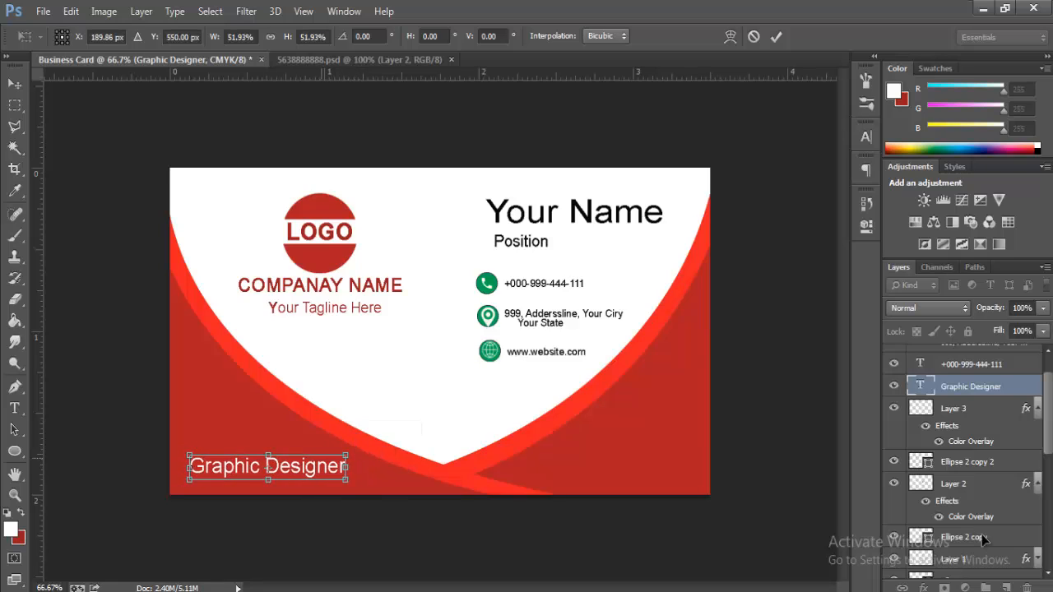
key("Left")
key("Return")
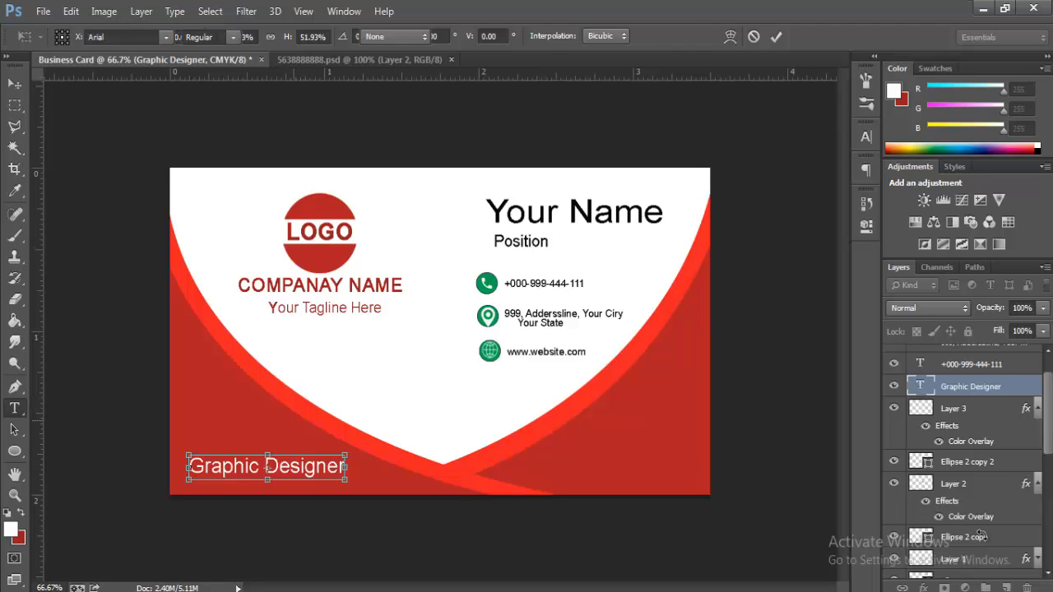
- Apply a Drop Shadow to the "Graphic Designer" layer with 100% opacity, 11 px distance, 41% spread and 9 px size
right_click(963, 387)
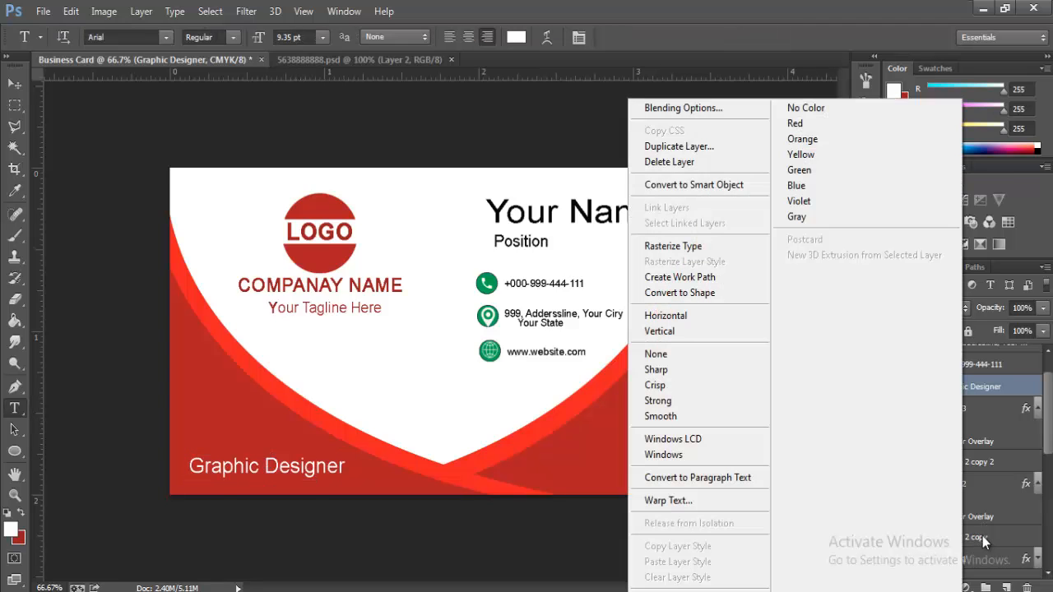
left_click(684, 109)
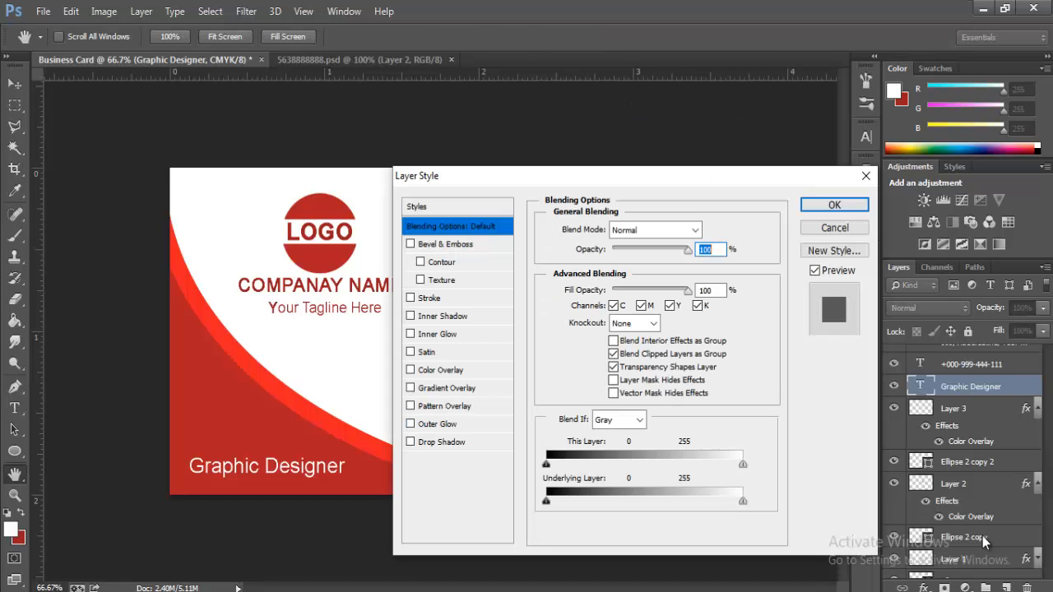
left_click(442, 442)
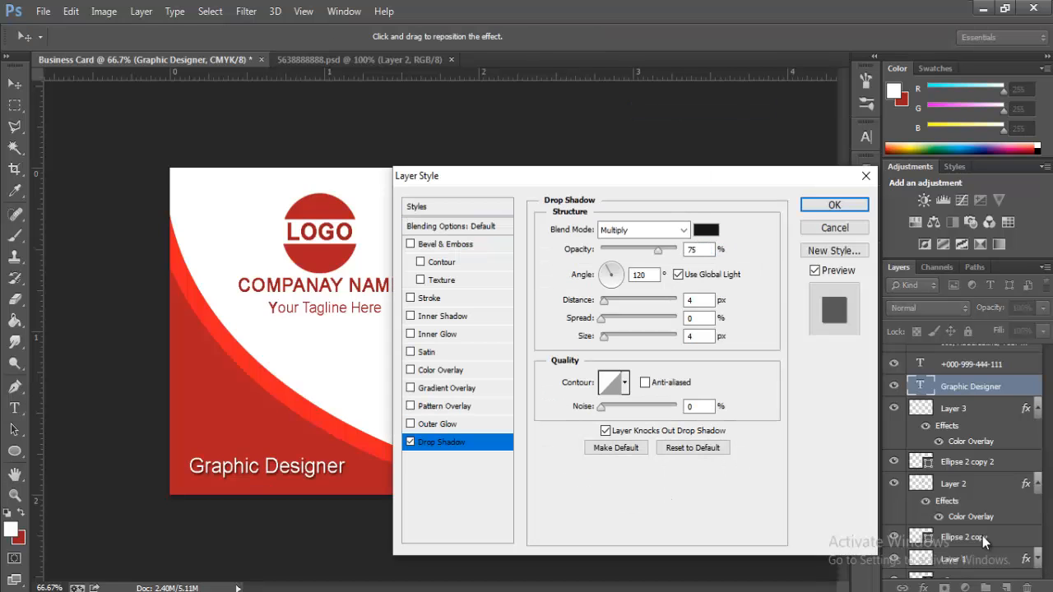
left_click_drag(657, 250, 678, 249)
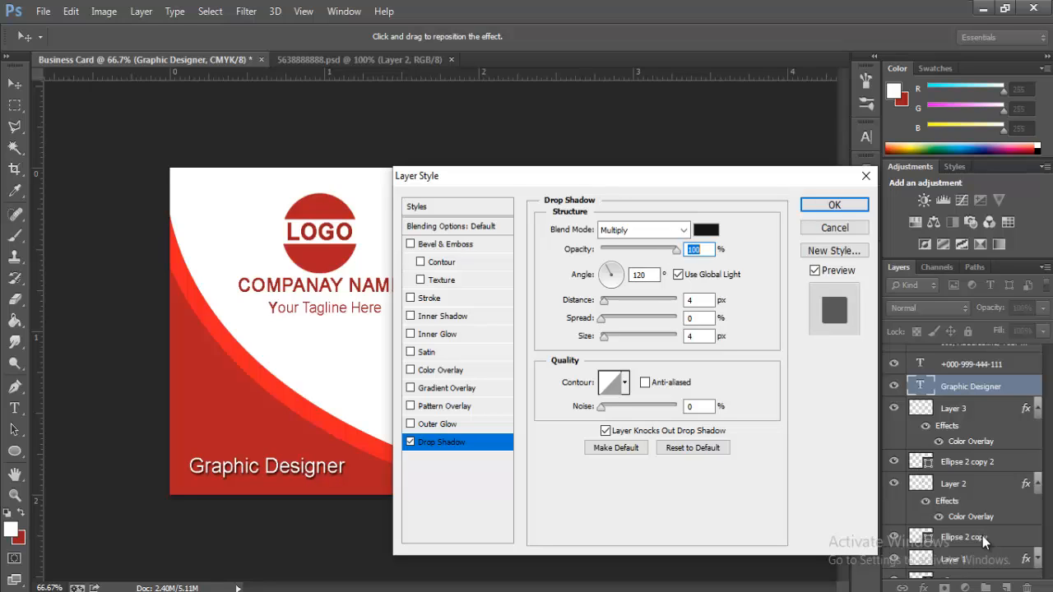
left_click_drag(604, 301, 613, 301)
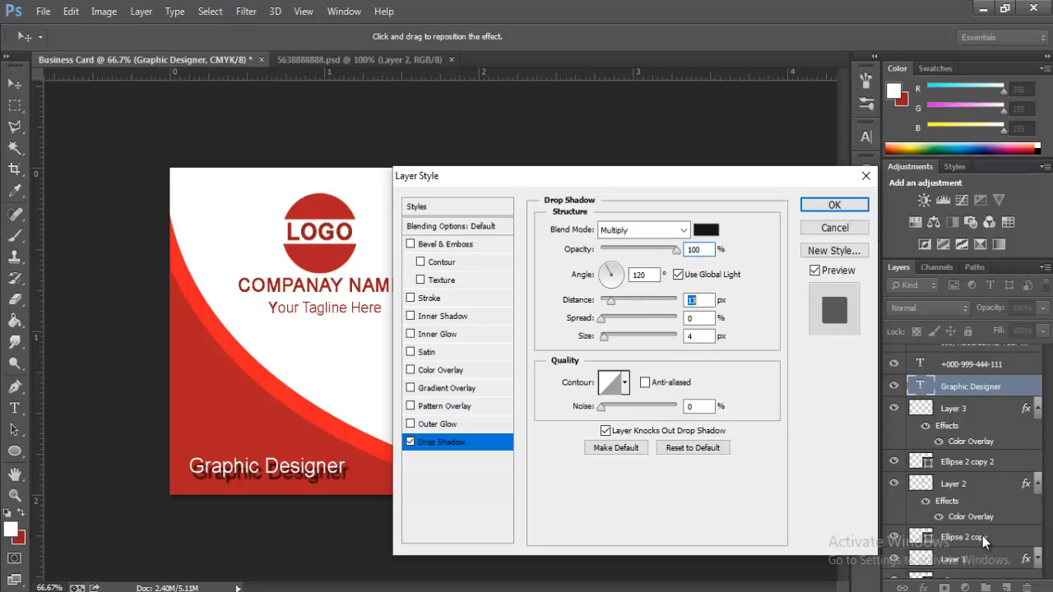
left_click_drag(602, 320, 633, 320)
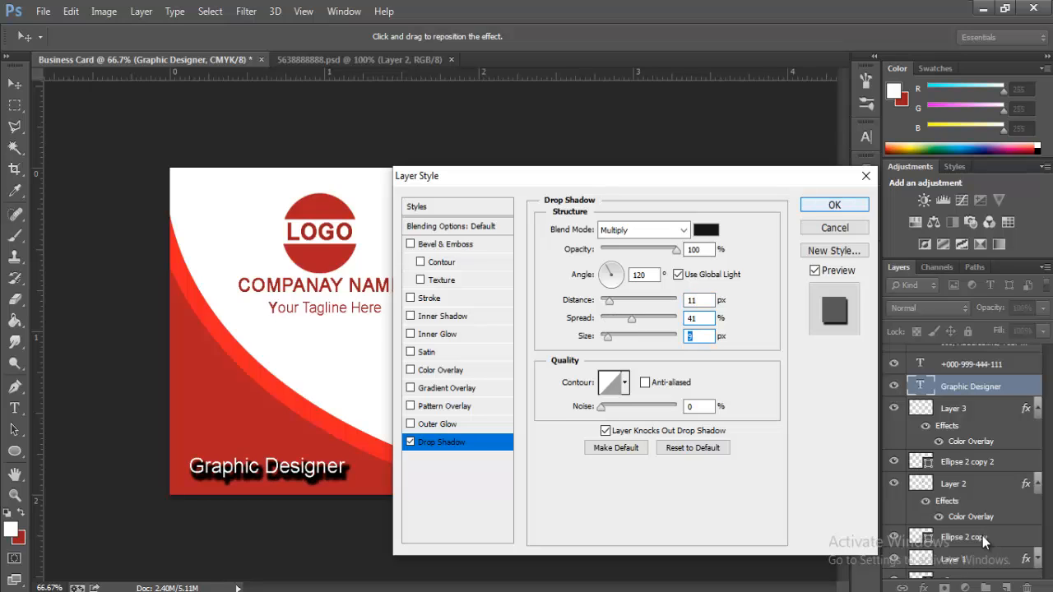
key("Return")
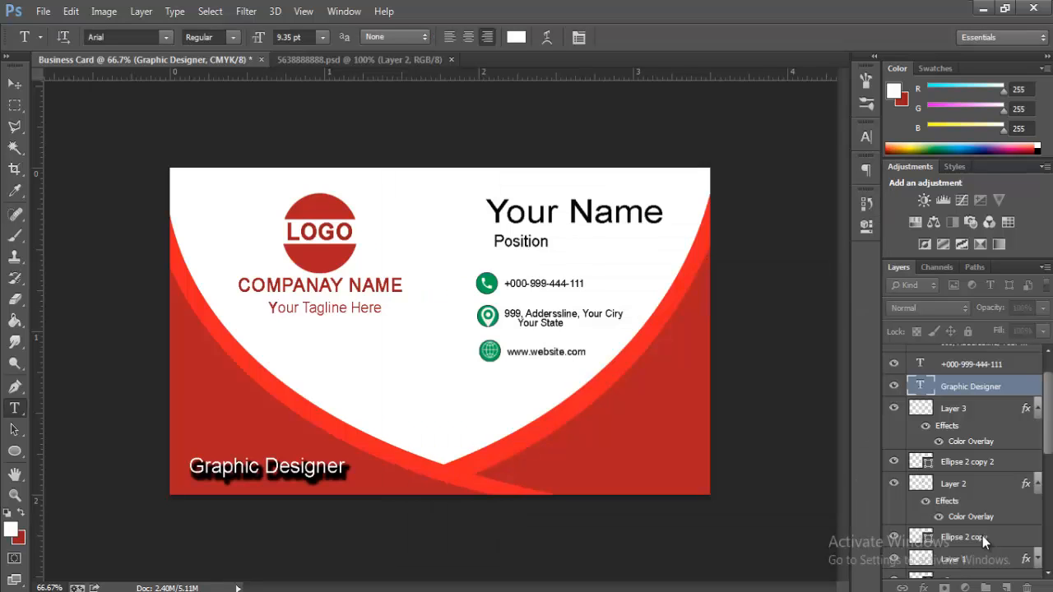
key("ctrl+minus")
key("ctrl+minus")
key("ctrl+plus")
key("ctrl+plus")
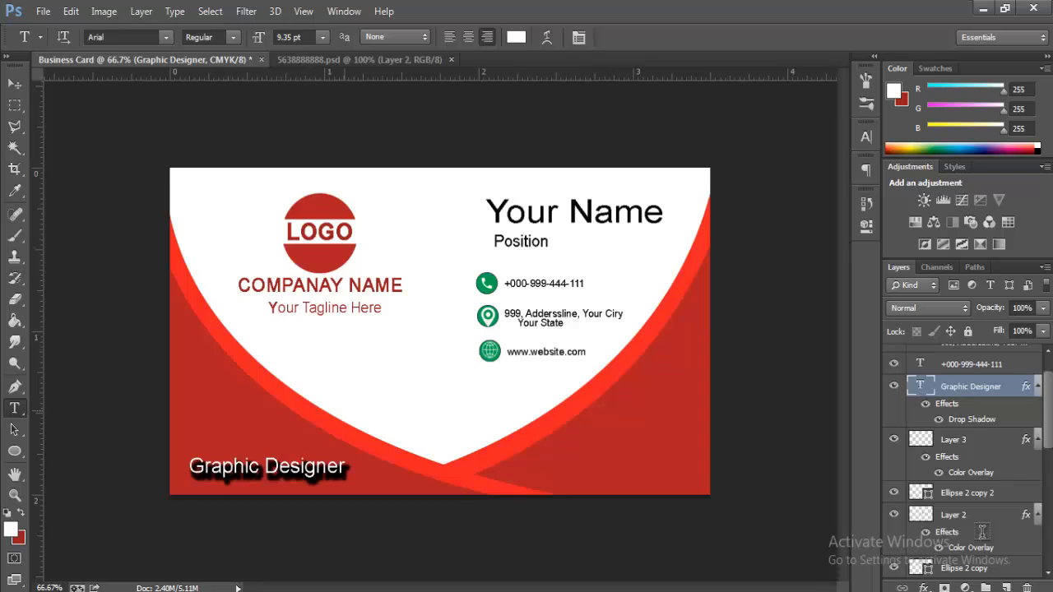
- Set the "Graphic Designer" text to Arial Bold and adjust its position within the lower-left red area
left_click(327, 467)
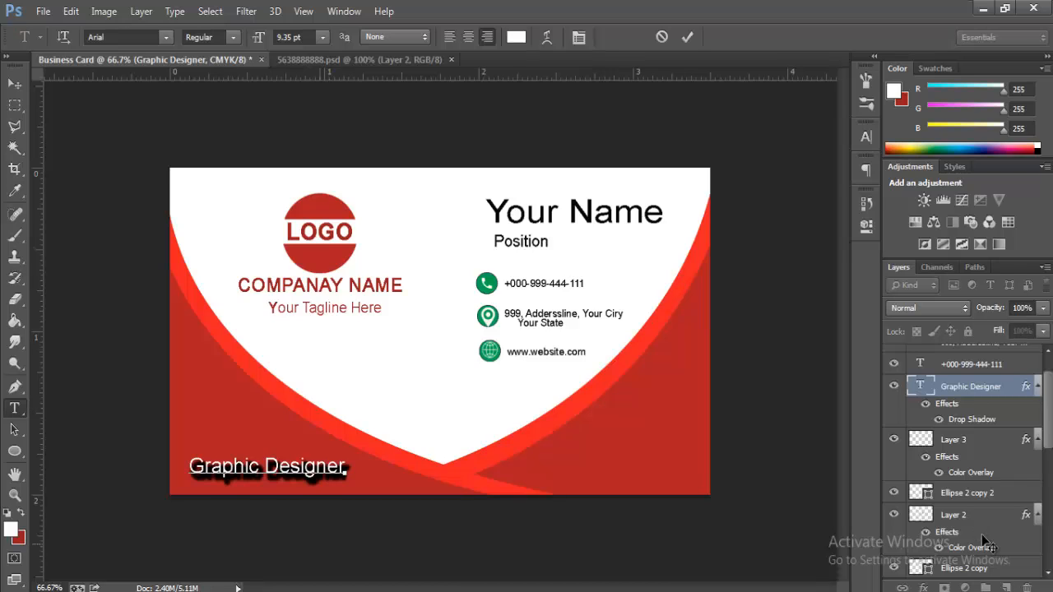
left_click_drag(321, 544, 319, 541)
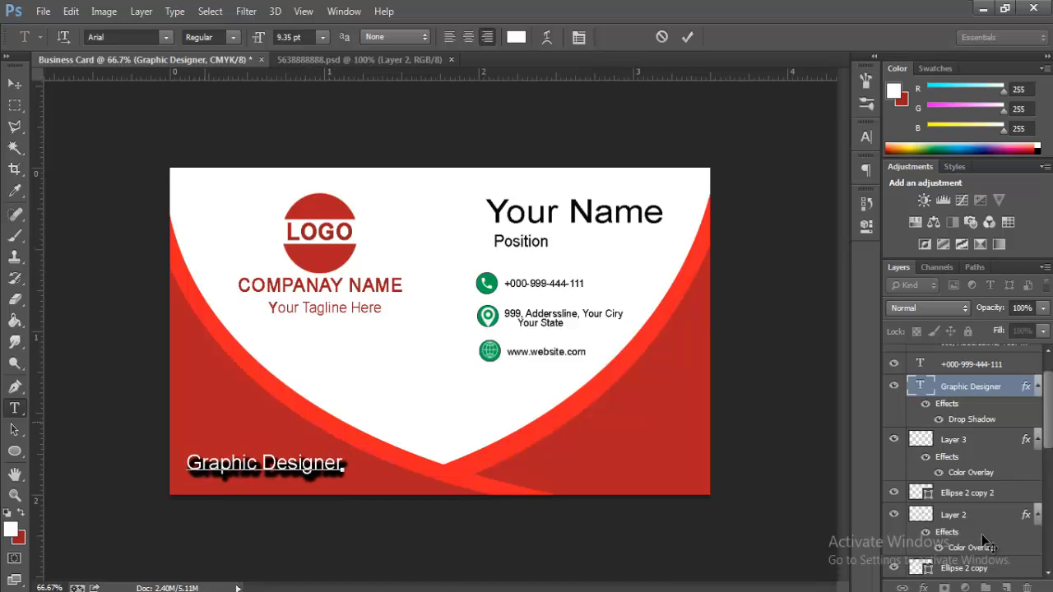
key("ctrl+a")
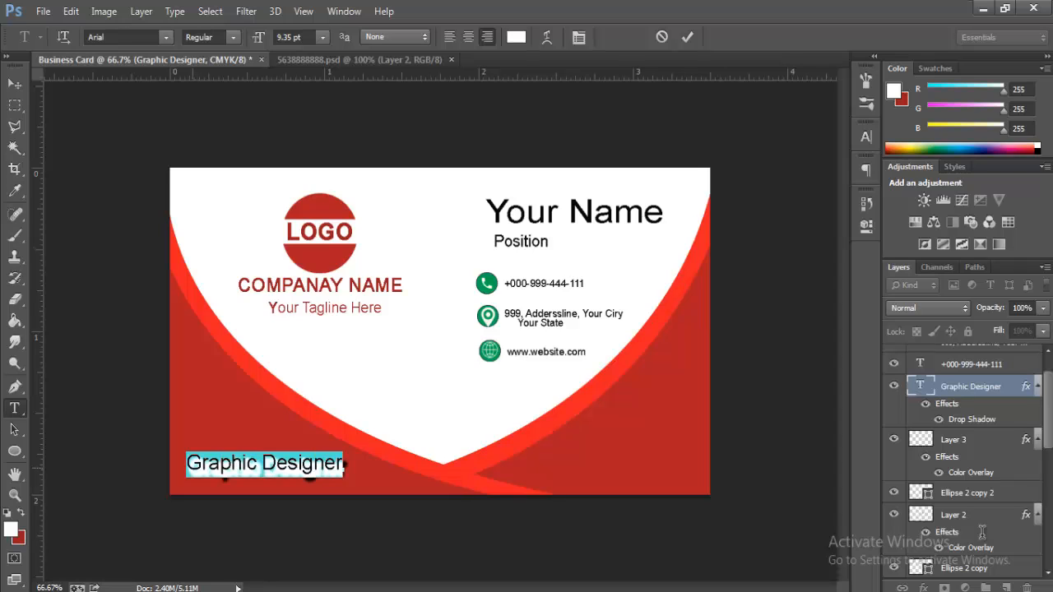
left_click(233, 37)
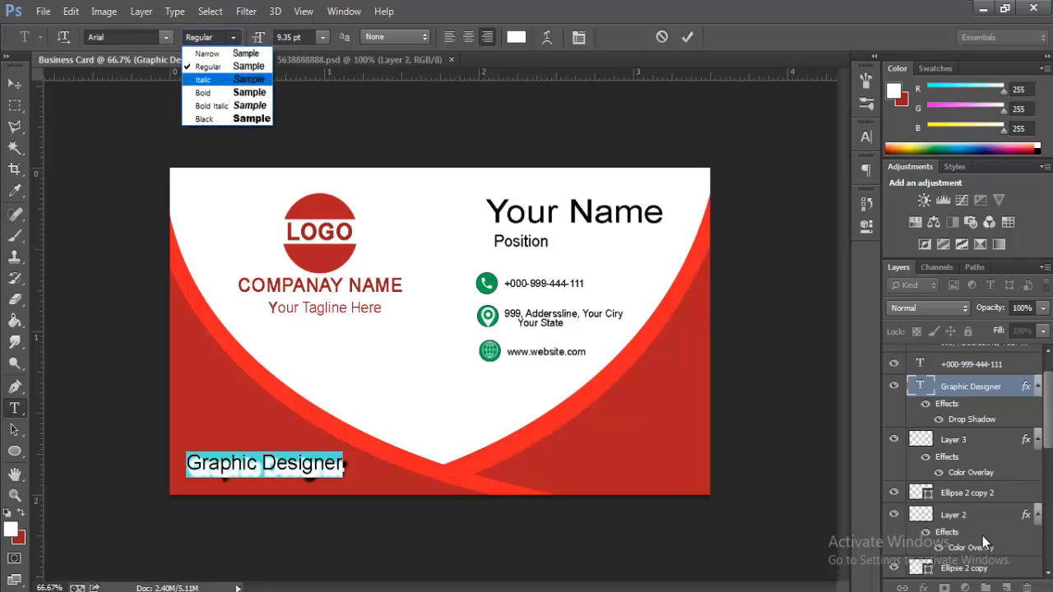
left_click(204, 93)
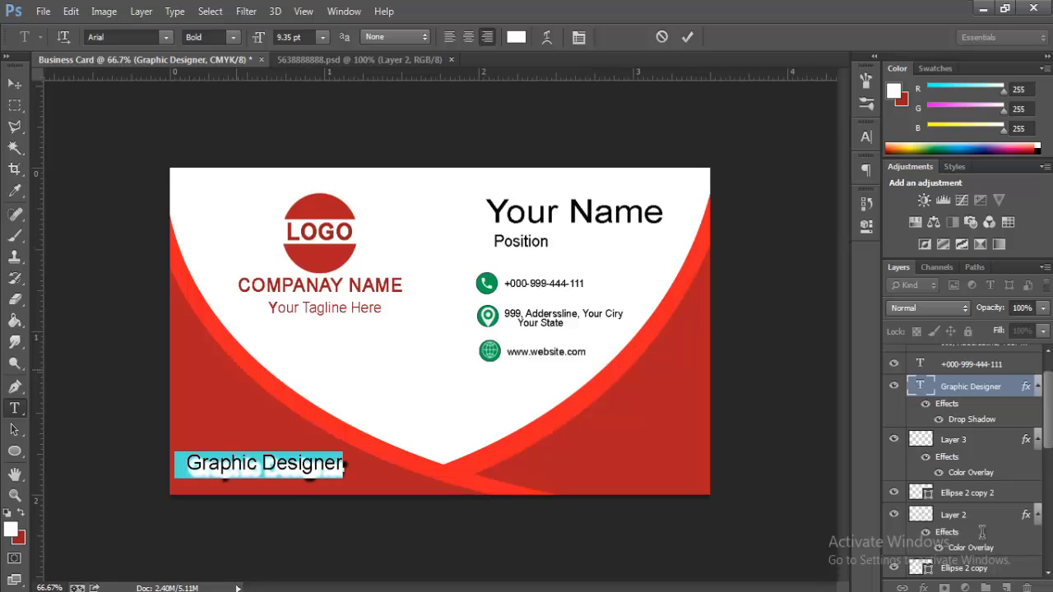
left_click(281, 466)
left_click_drag(284, 502, 292, 506)
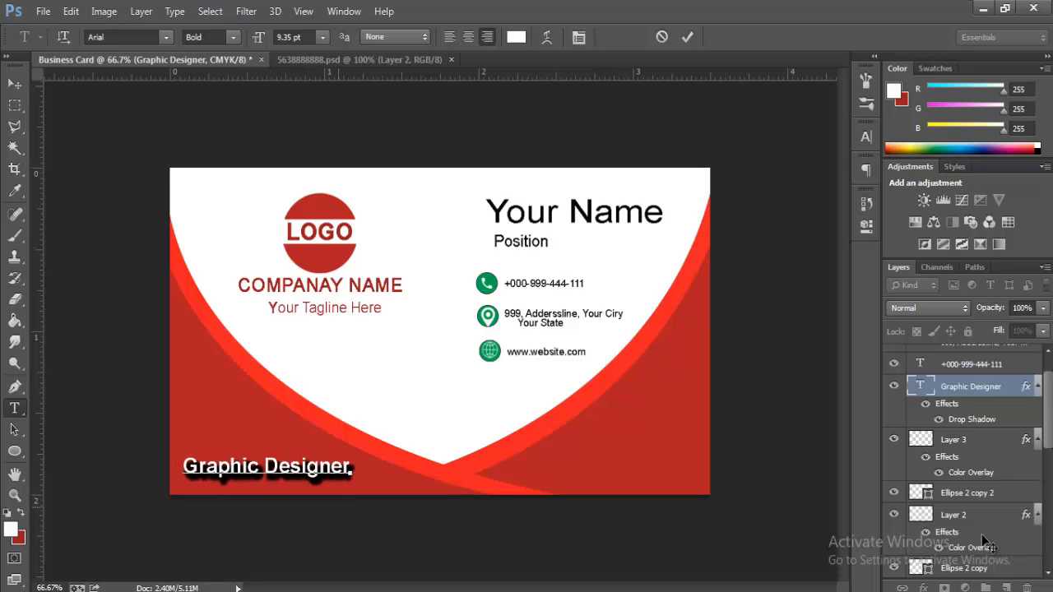
- Scale the bold "Graphic Designer" text to about 94% with Free Transform
left_click(71, 10)
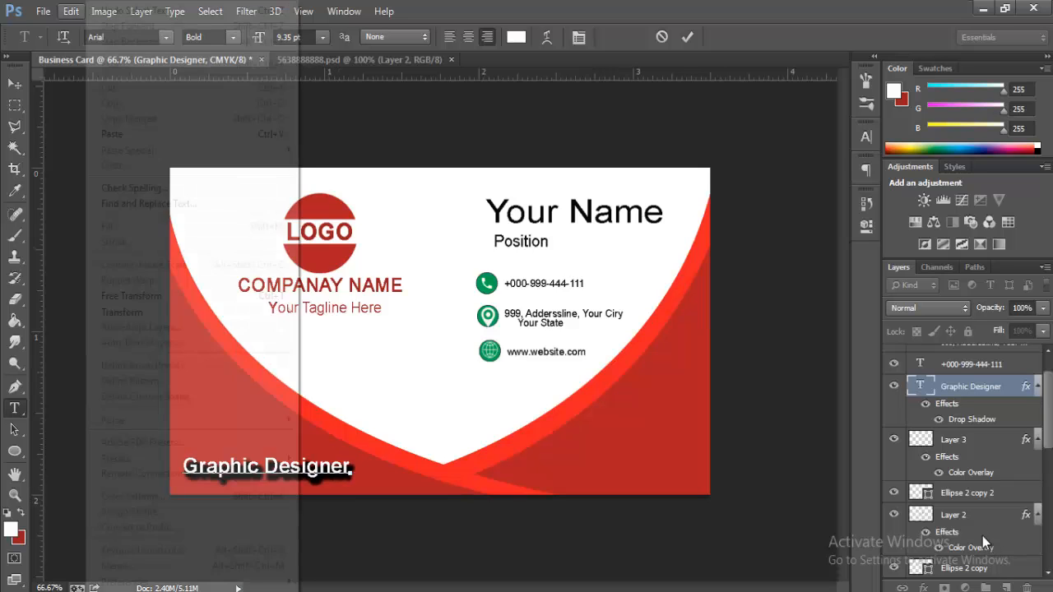
left_click(132, 295)
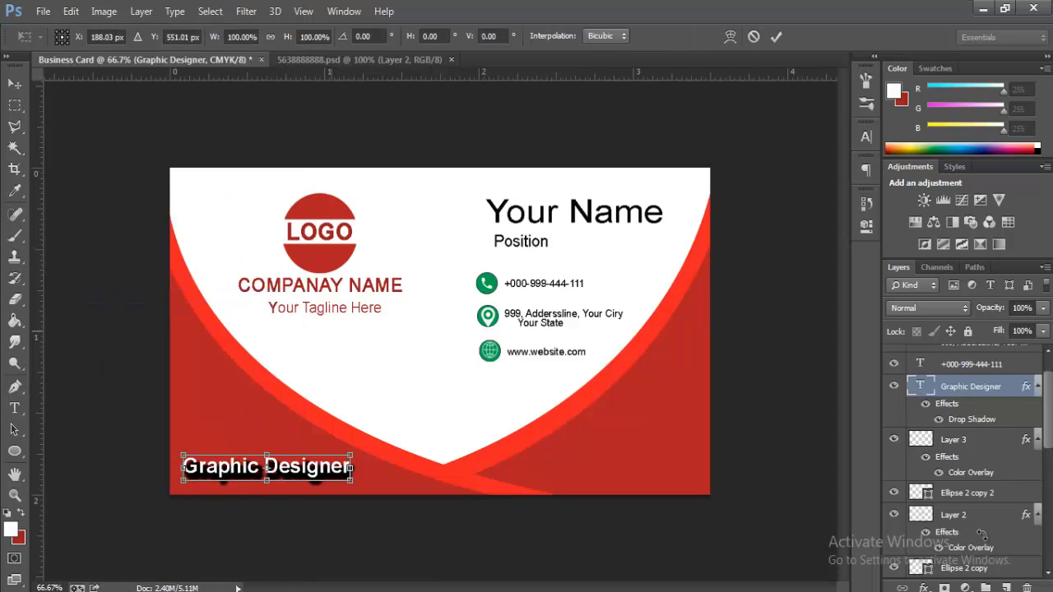
left_click_drag(350, 456, 348, 456)
key("Return")
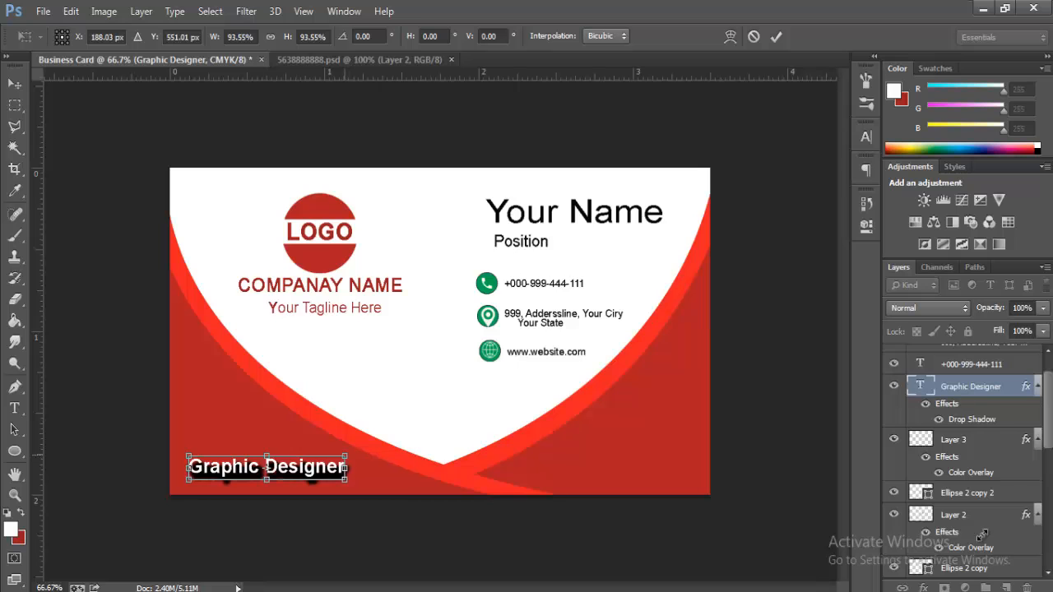